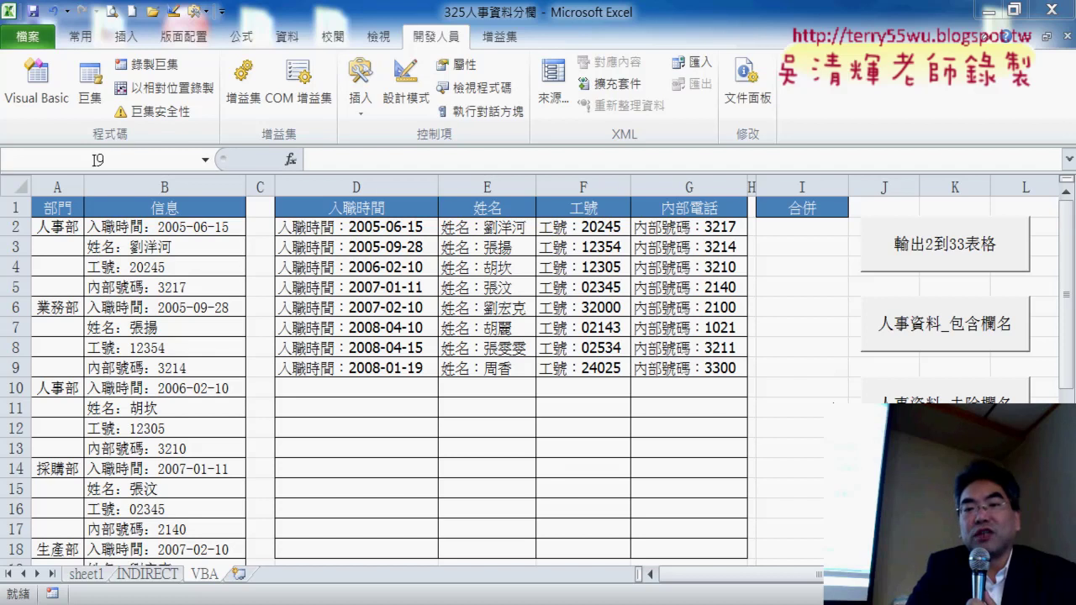
Clear D2:G9 and refill it with labelled personnel records, marking the two macros in red.
left_click(767, 454)
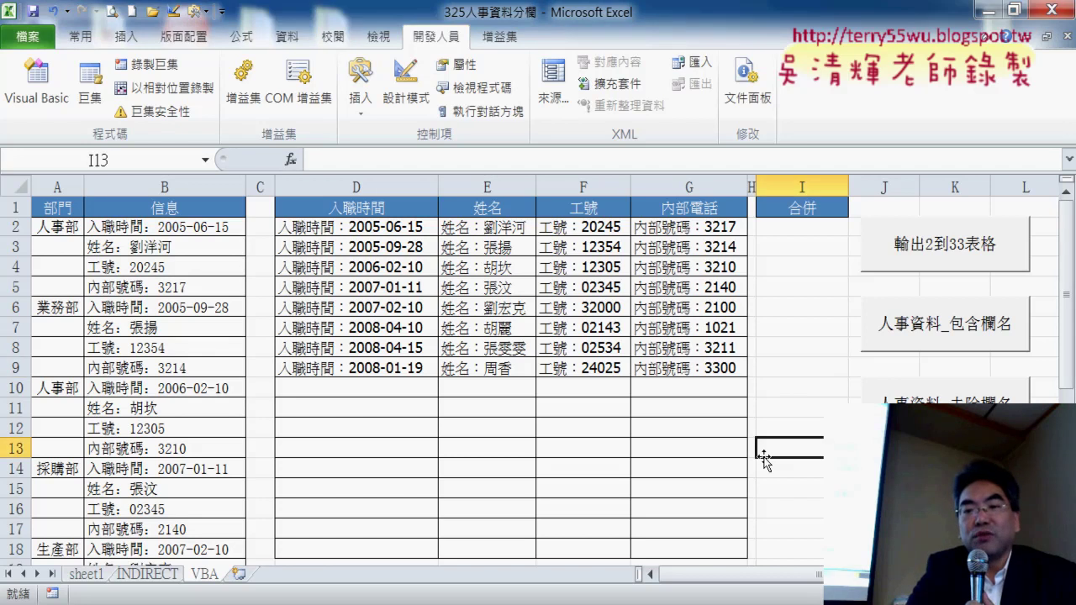
left_click(945, 378)
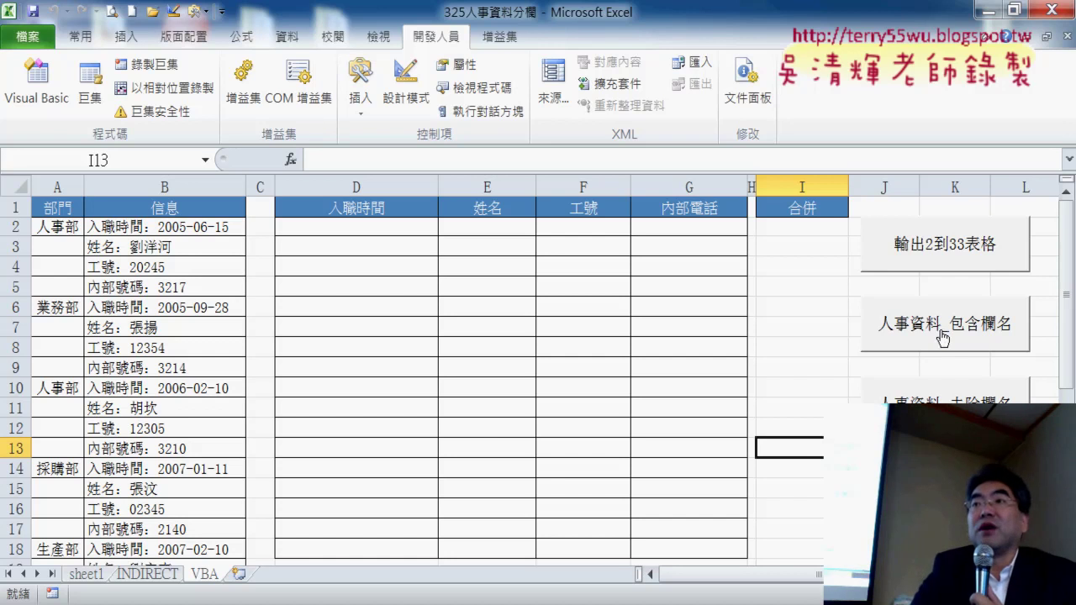
left_click(940, 333)
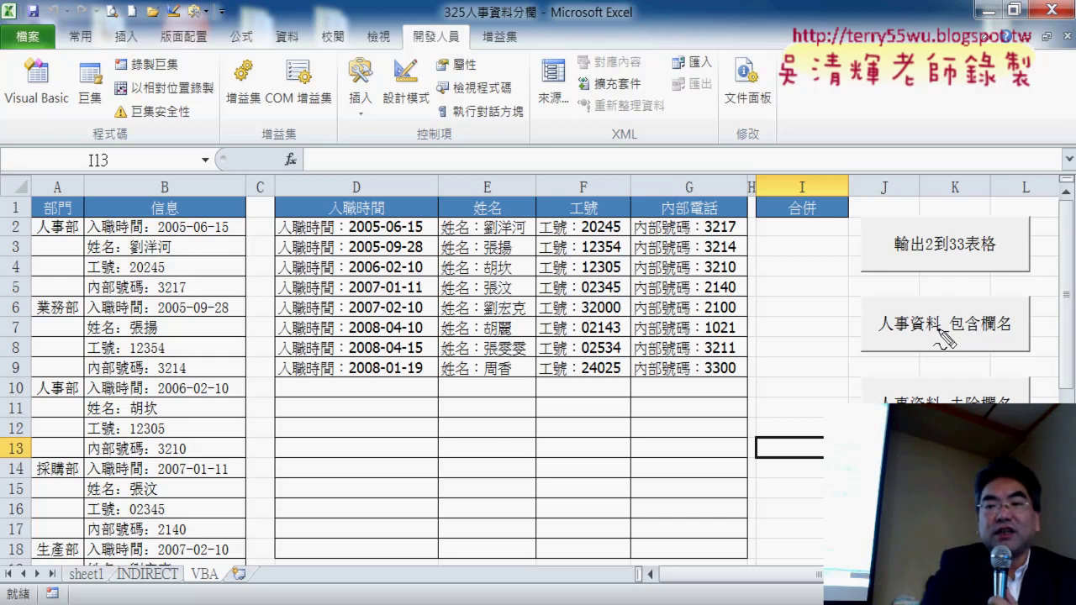
mouse_move(979, 251)
left_mouse_down()
mouse_move(871, 329)
mouse_move(889, 307)
mouse_move(876, 338)
left_mouse_up()
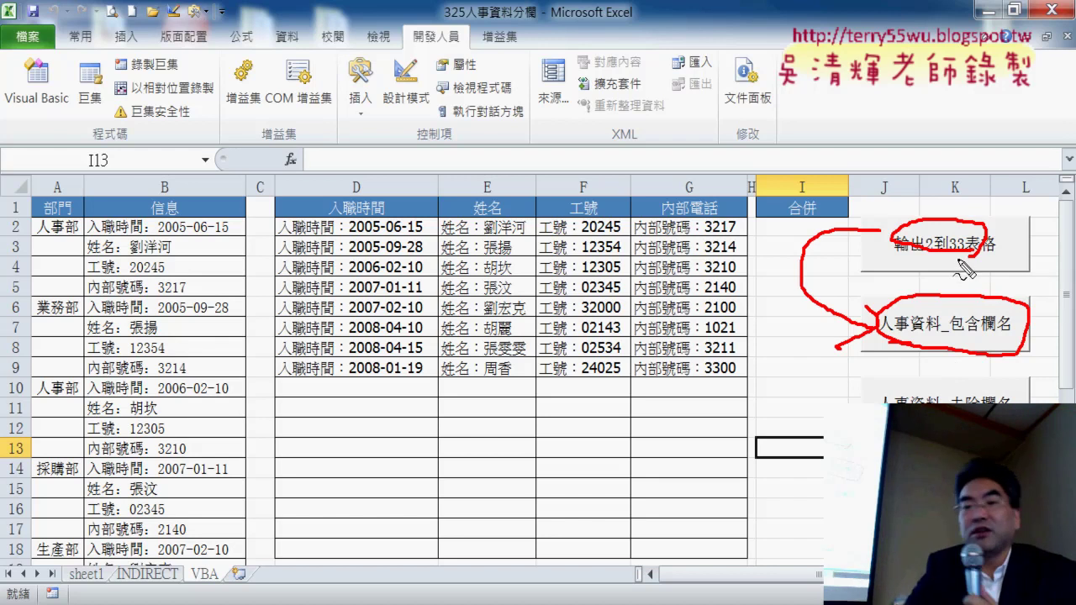
key("Escape")
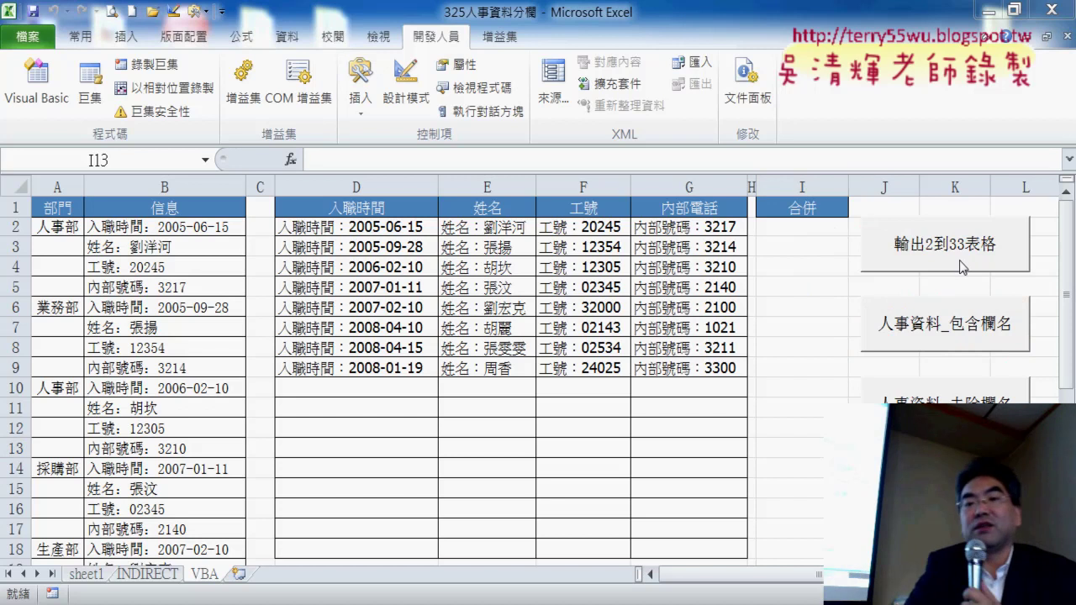
Open the macro assigned to the 輸出2到33表格 button in the VBA editor.
right_click(932, 252)
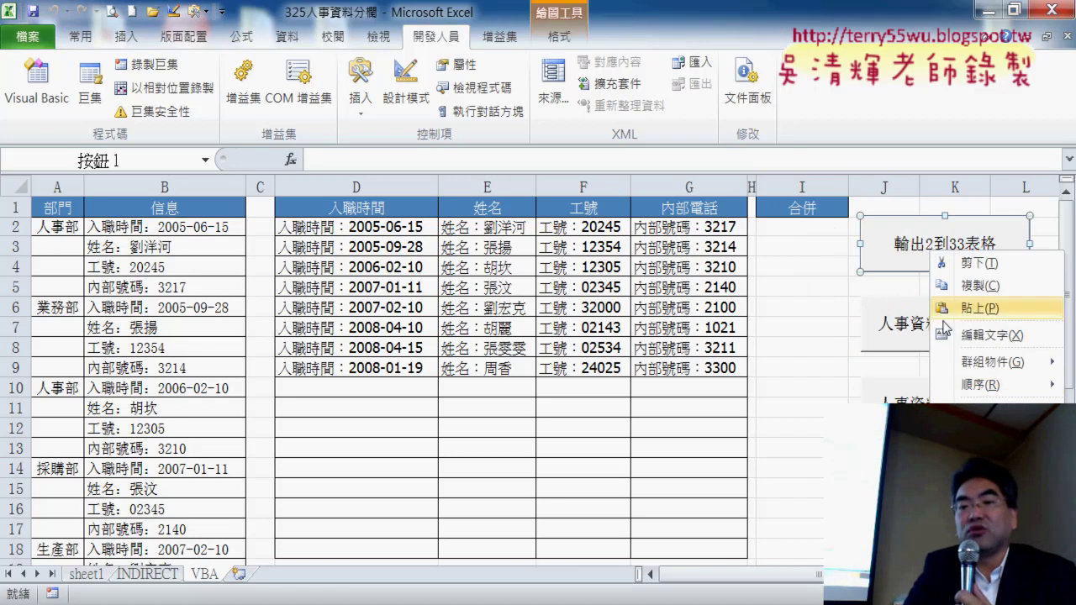
left_click(980, 408)
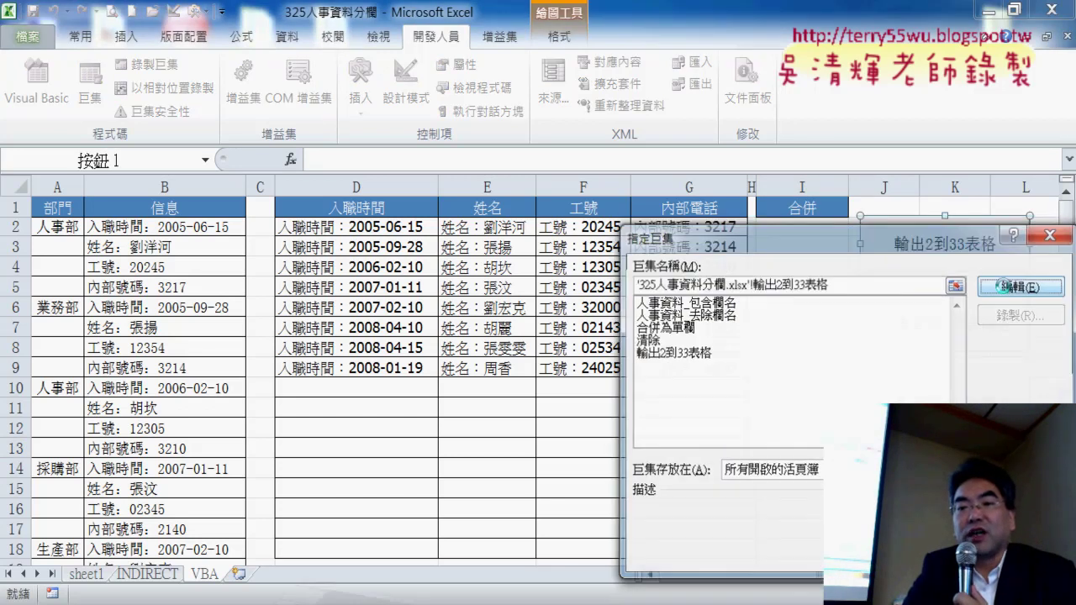
left_click(1019, 287)
left_click_drag(690, 11, 754, 27)
left_click_drag(417, 320, 337, 142)
Review the 人事資料_包含欄名 and 輸出2到33表格 procedures and their numbered comments in Module1.
scroll(427, 312, "down", 1)
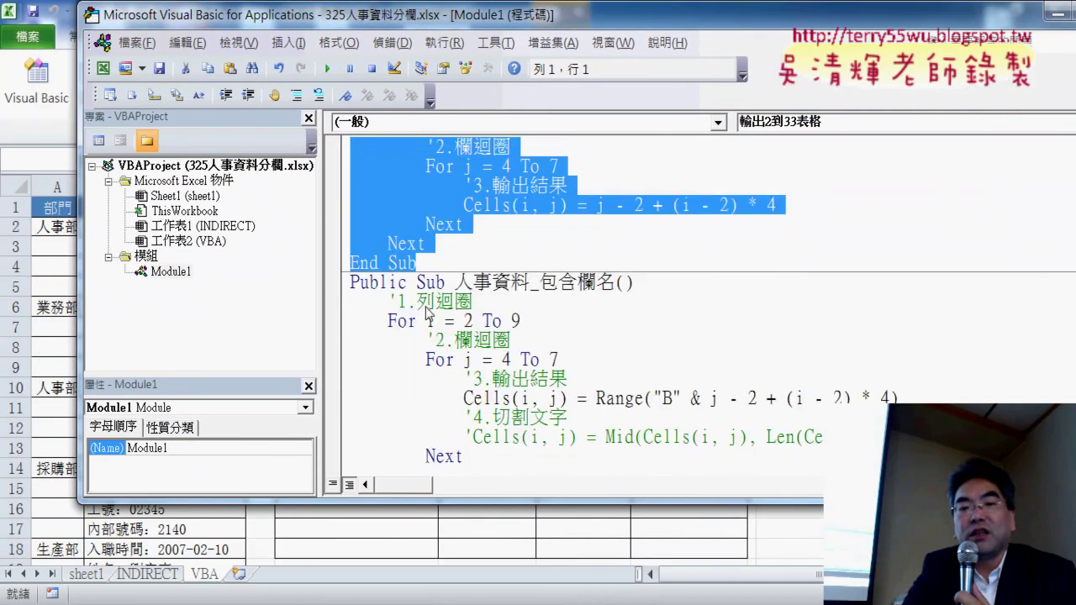
scroll(427, 313, "down", 2)
left_click(534, 165)
scroll(627, 232, "up", 2)
scroll(626, 232, "up", 1)
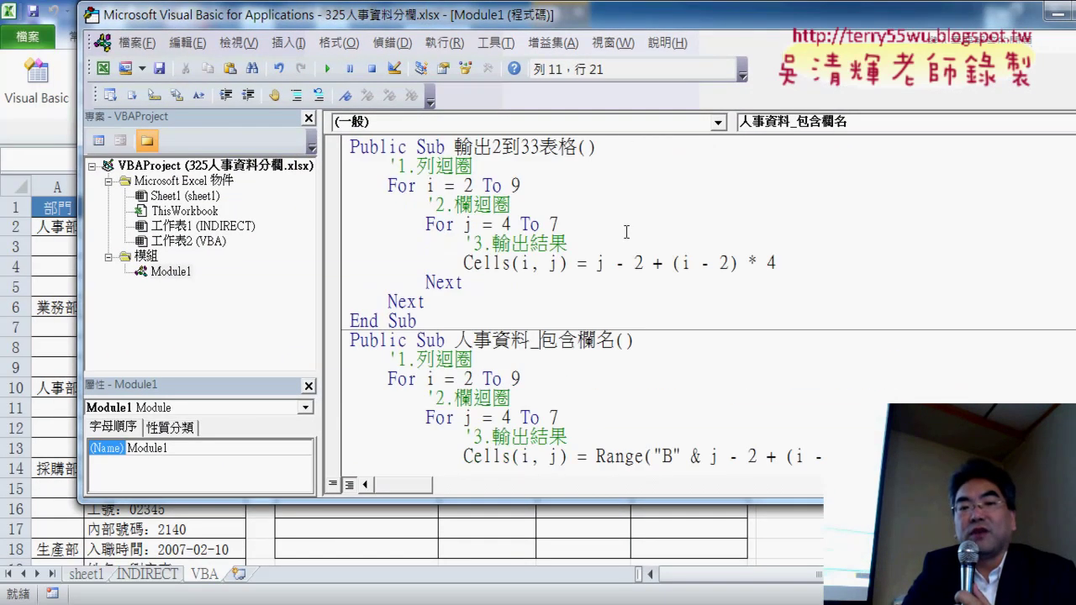
left_click(446, 166)
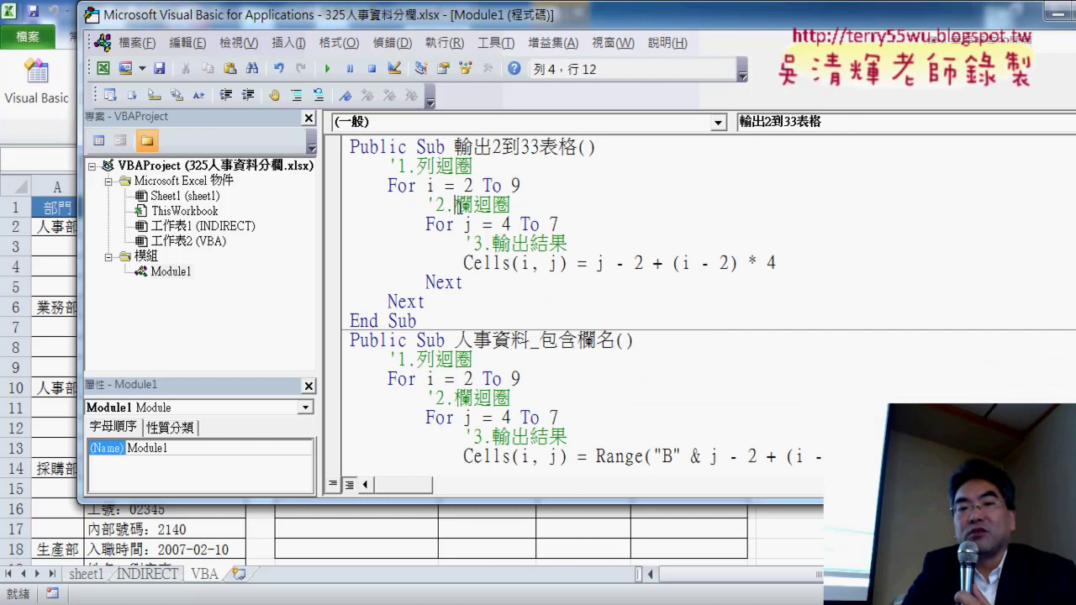
left_click(492, 243)
left_click(390, 166)
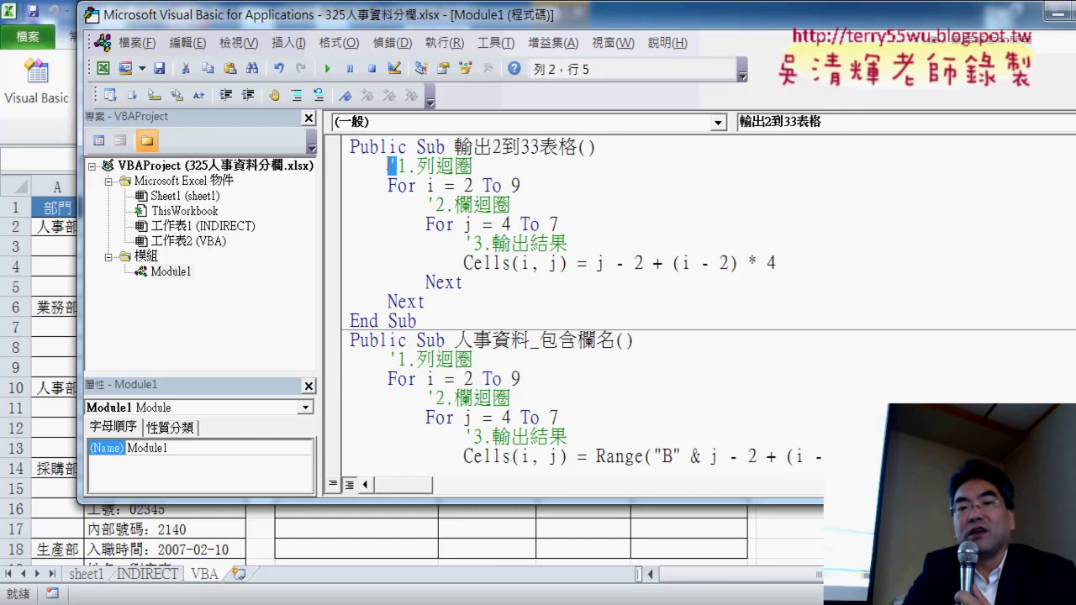
left_click_drag(398, 166, 414, 165)
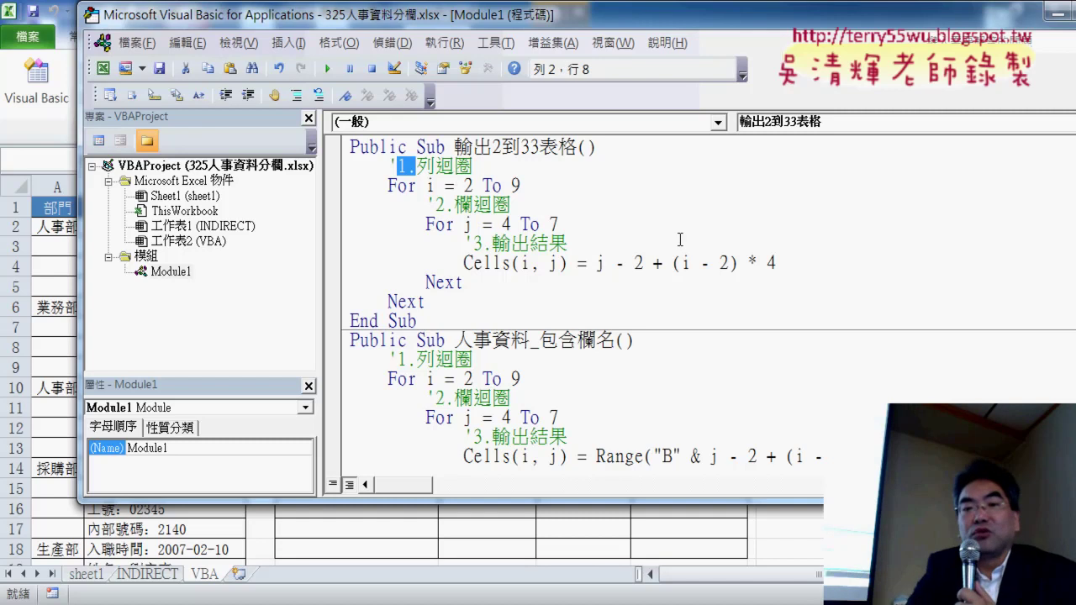
Add an indented k=2 line directly under the 輸出2到33表格 Sub header.
left_click(664, 156)
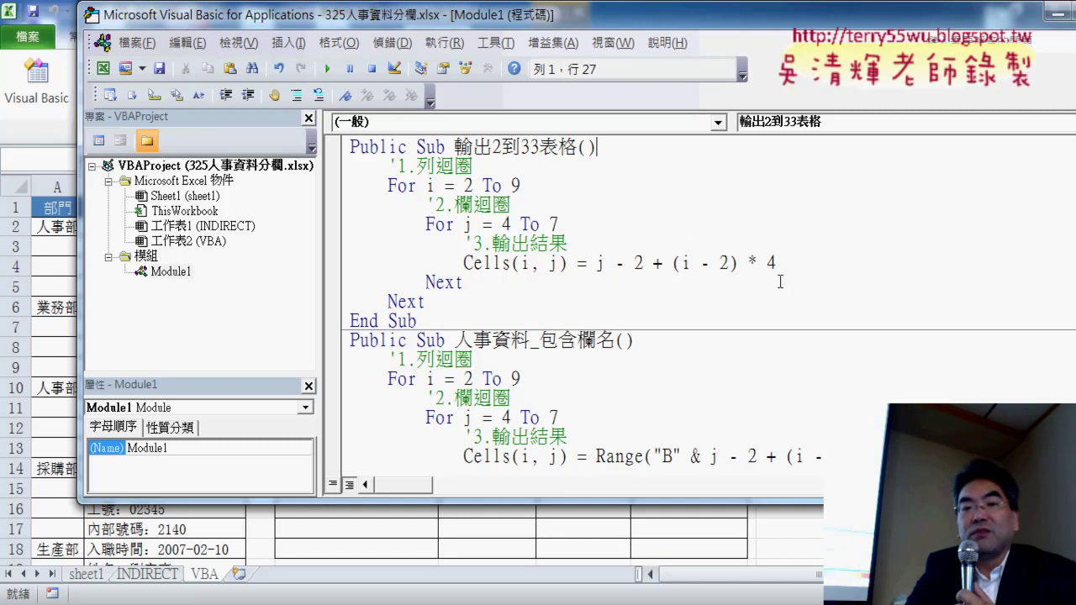
left_click_drag(778, 263, 598, 263)
left_click(629, 152)
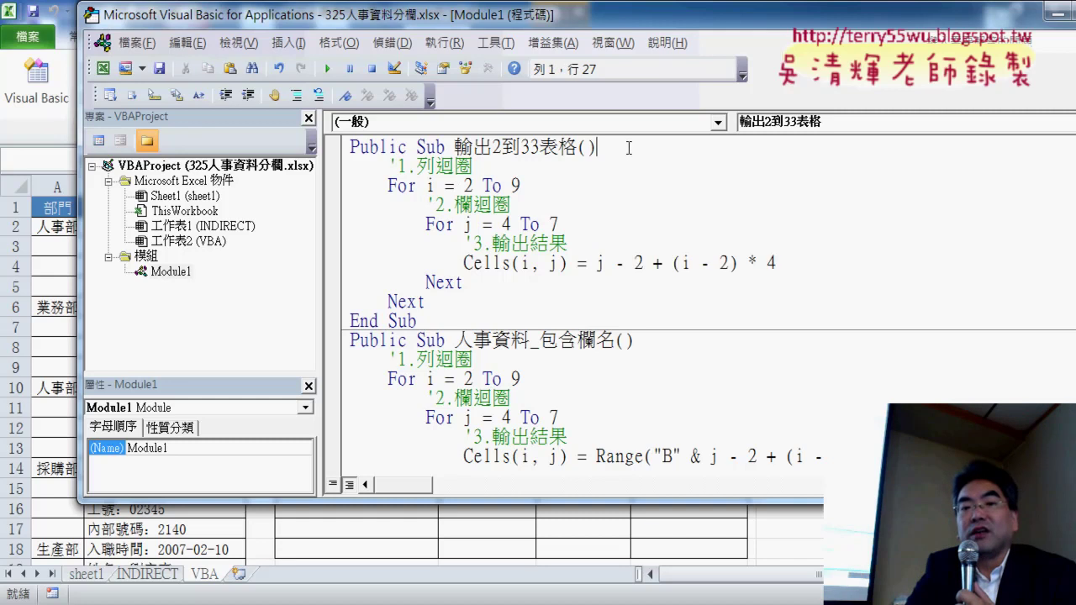
key("Return")
key("Tab")
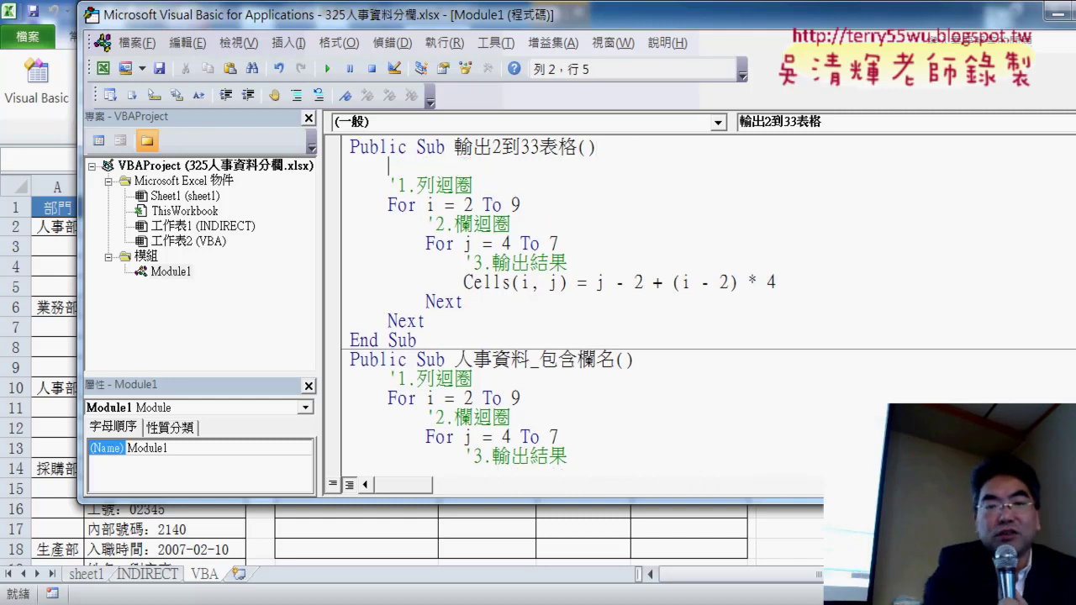
type("k")
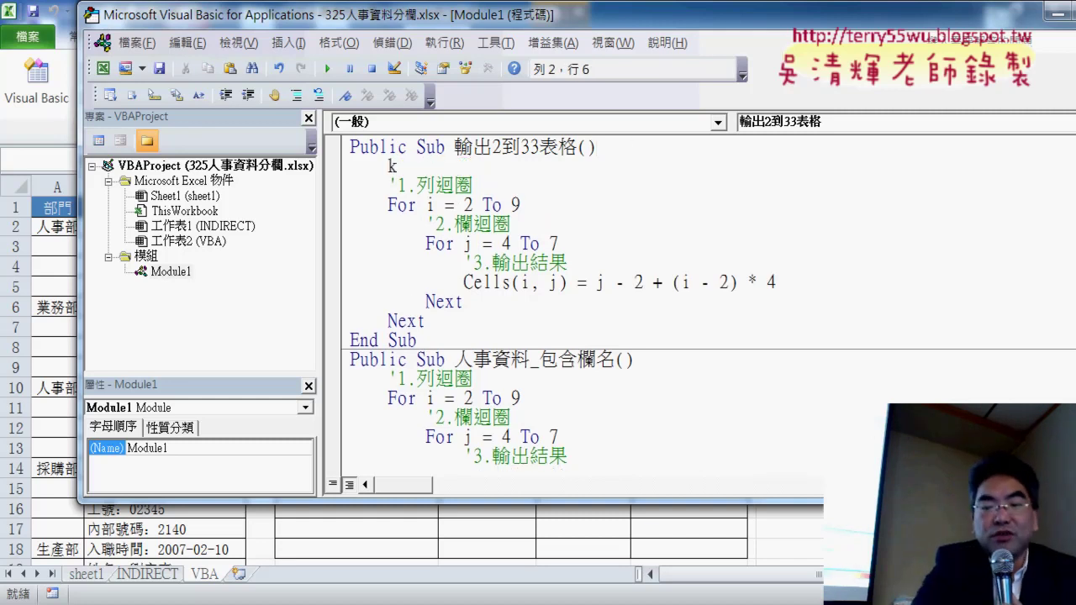
type("=2")
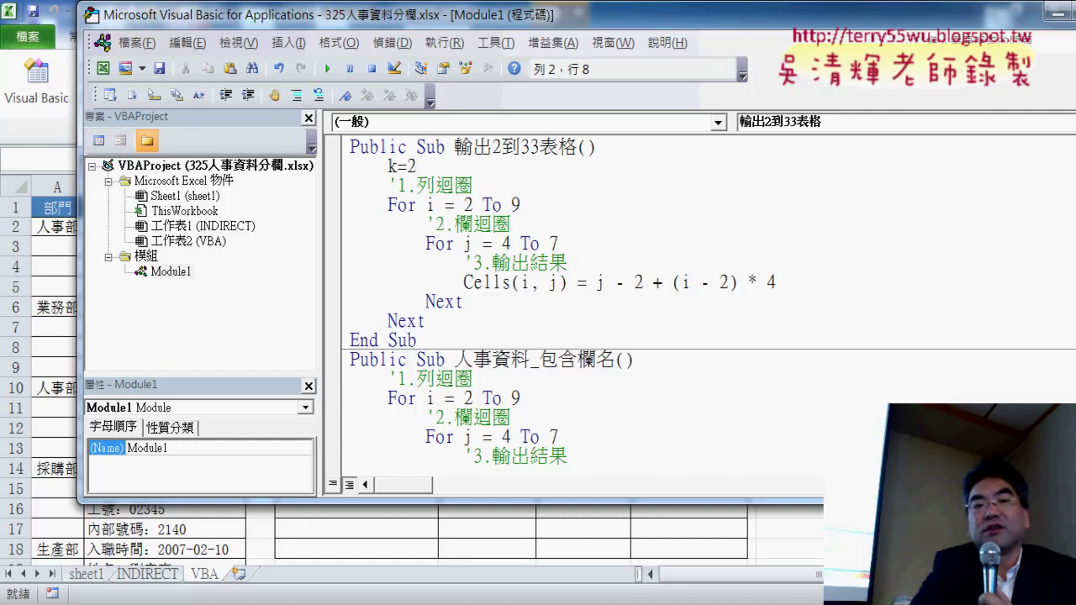
Insert the comment line '初始值 above the k=2 line.
left_click(683, 153)
key("Return")
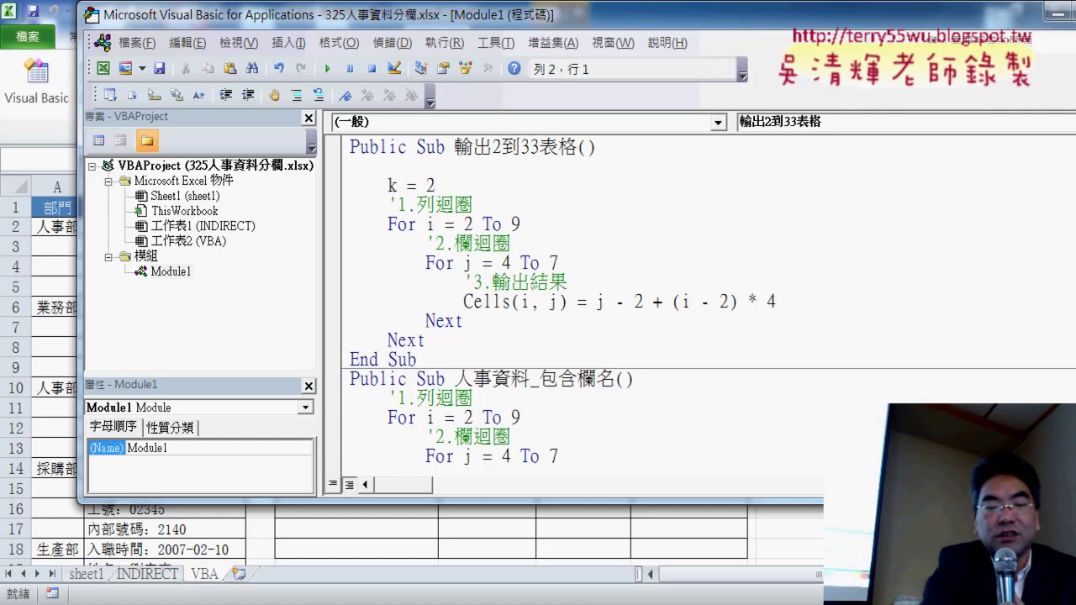
key("Tab")
type("'")
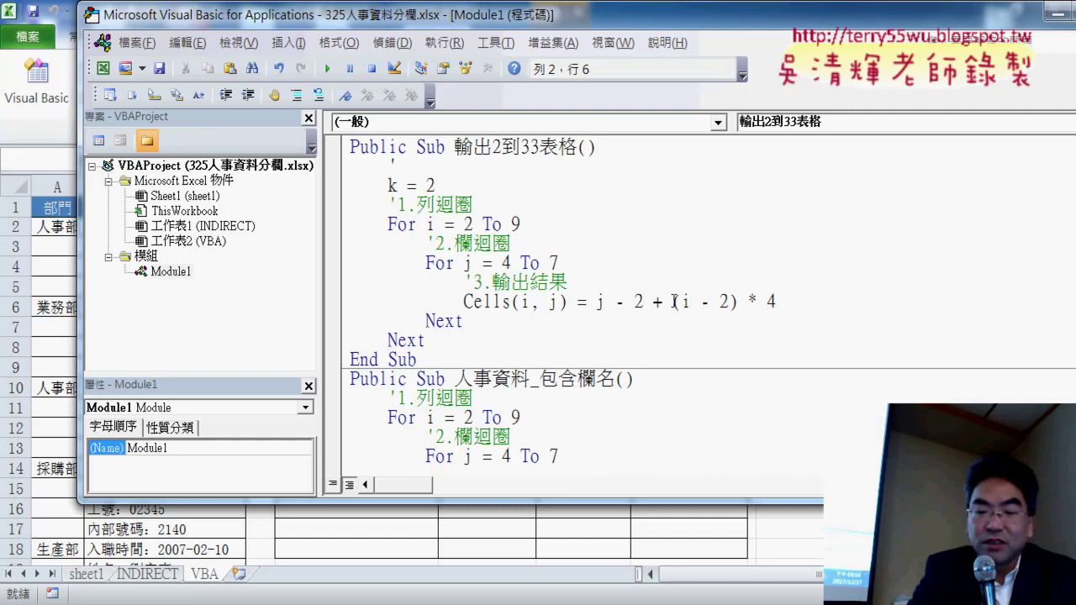
type("u")
key("BackSpace")
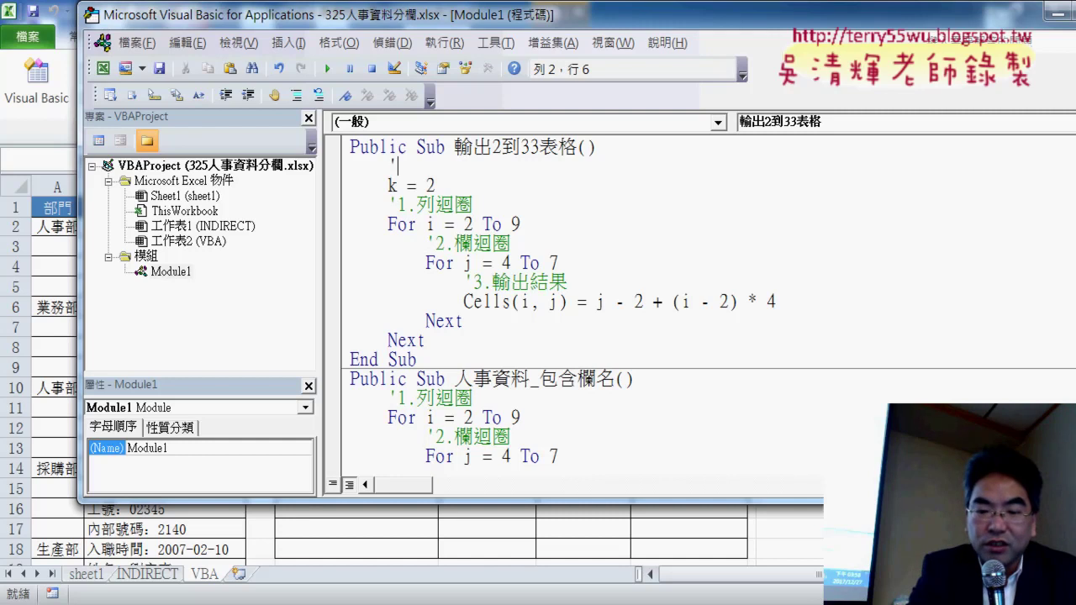
type("出")
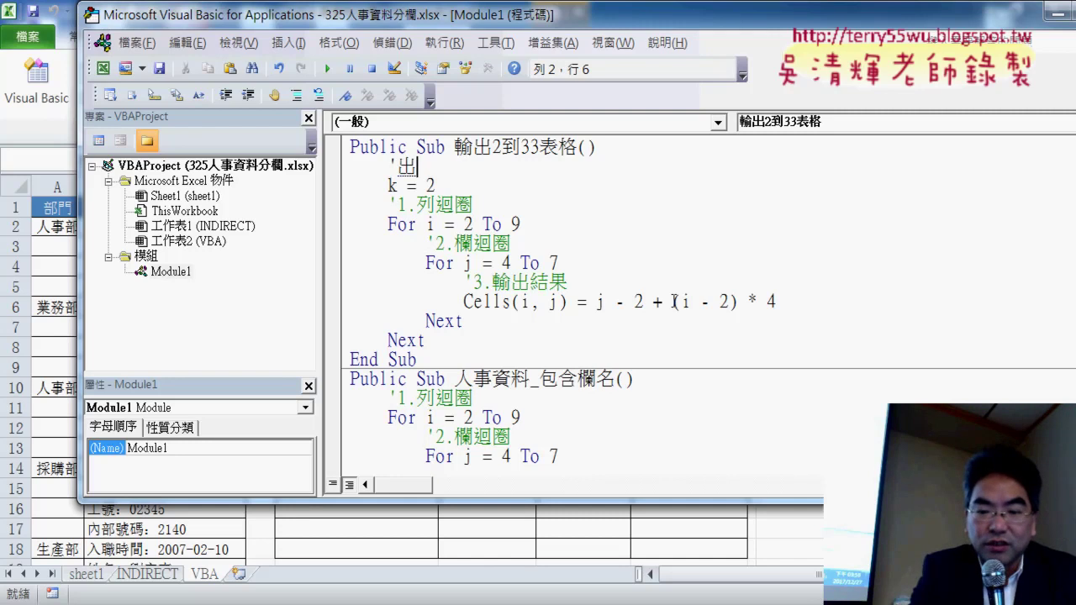
type("始")
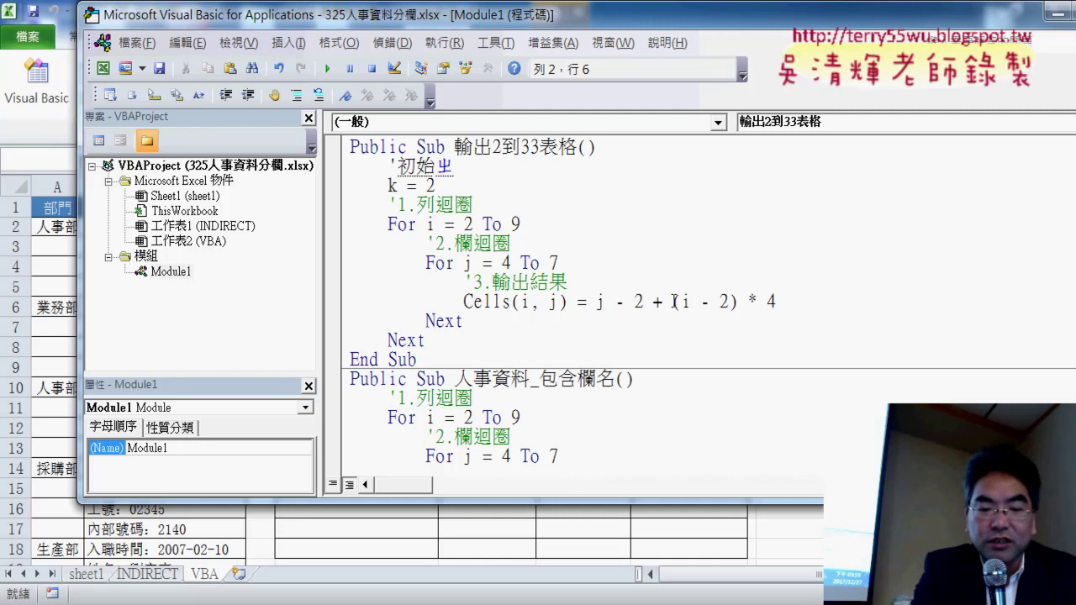
type("直")
key("Down")
key("Down")
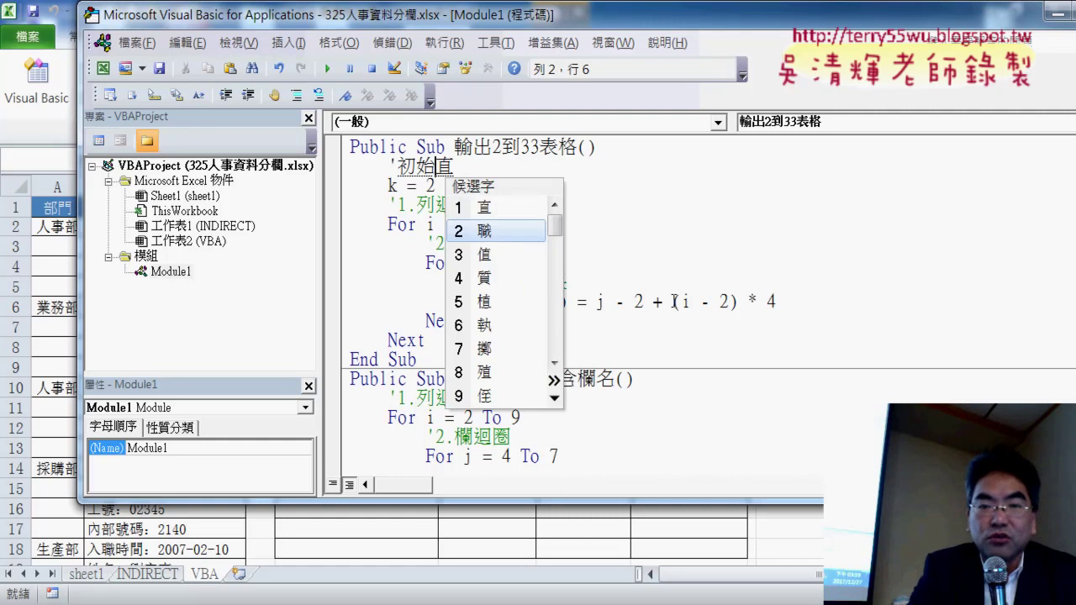
key("Down")
key("Return")
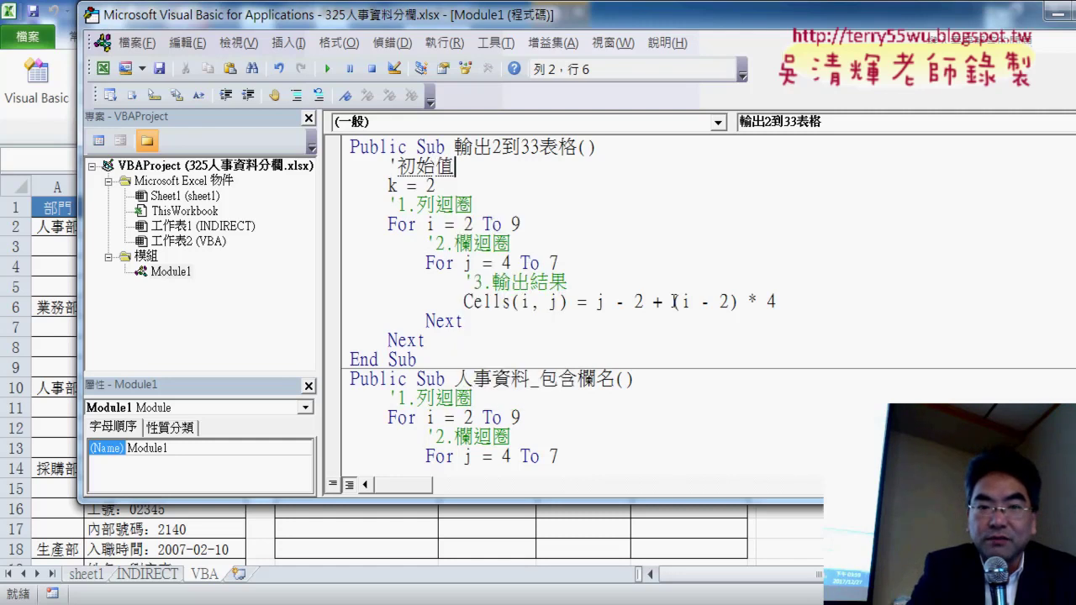
key("Return")
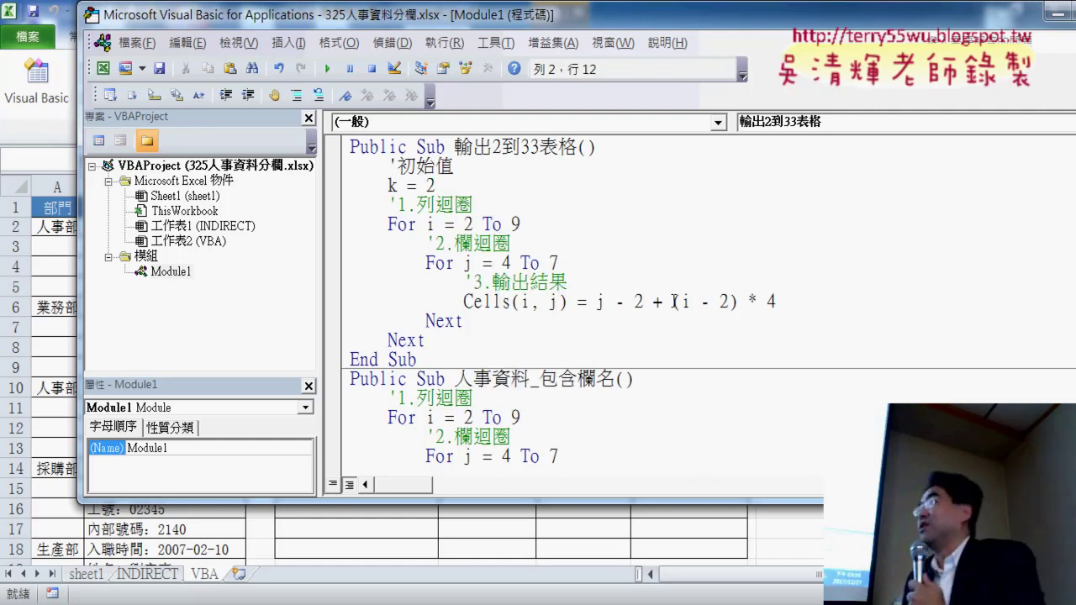
left_click(772, 264)
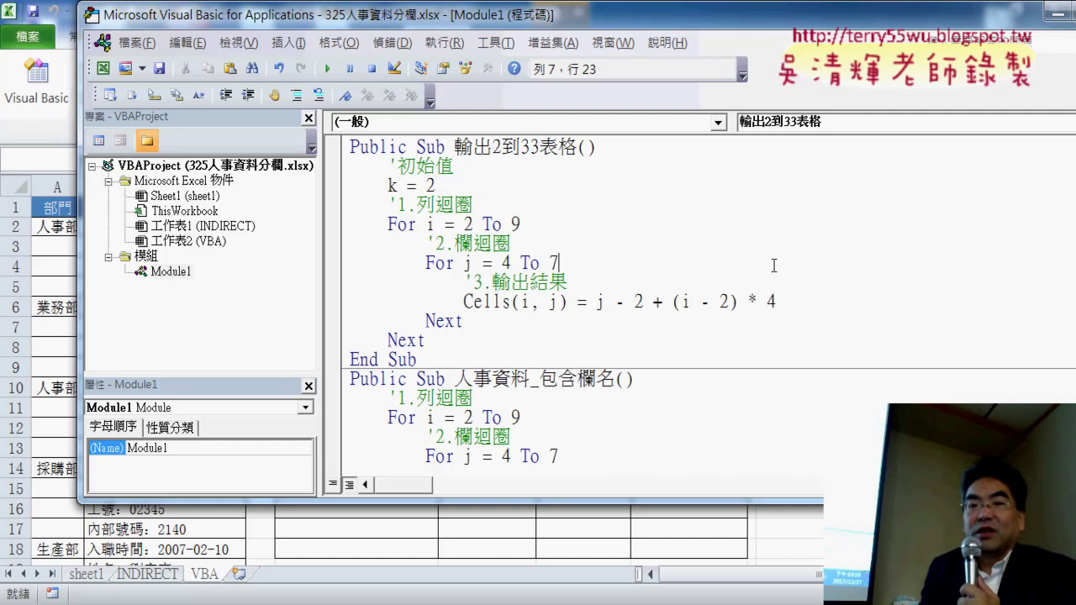
Comment out the old Cells formula line with an apostrophe.
left_click(596, 301)
left_click(460, 302)
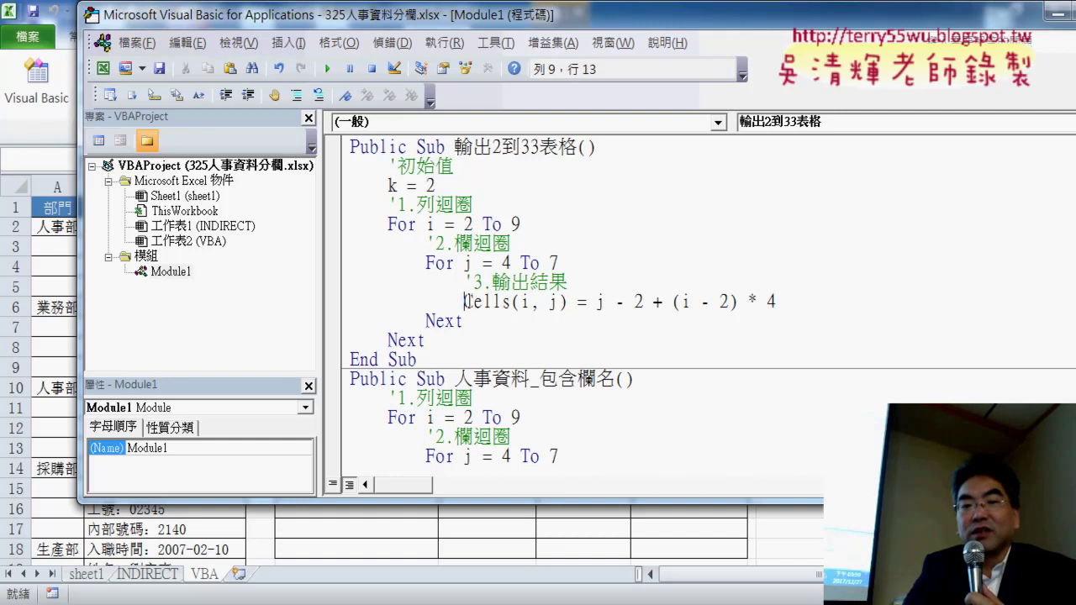
type("ㄘ")
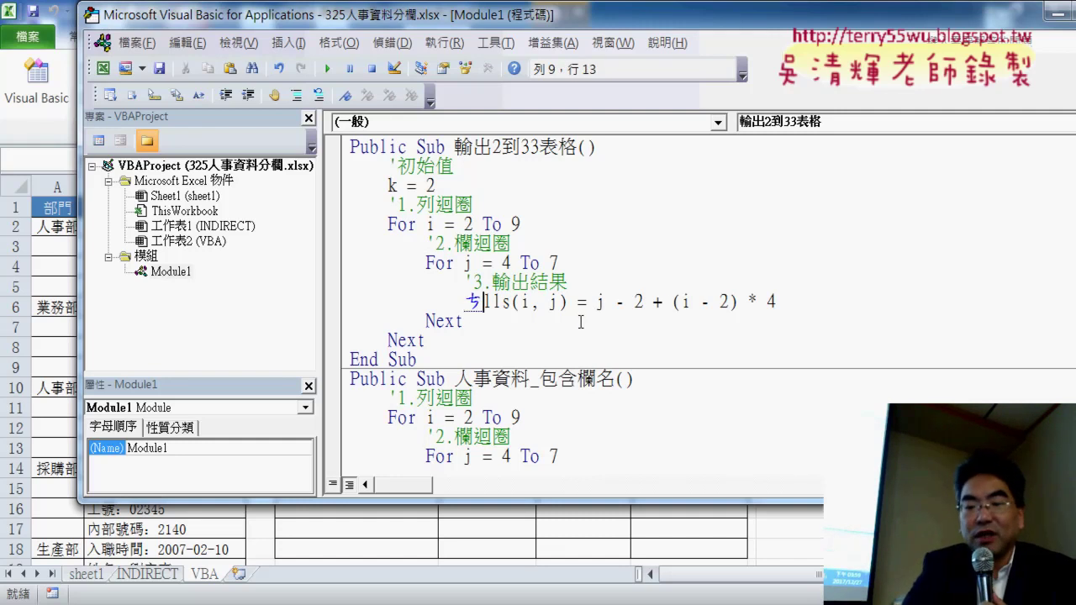
key("BackSpace")
type("'")
left_click(804, 296)
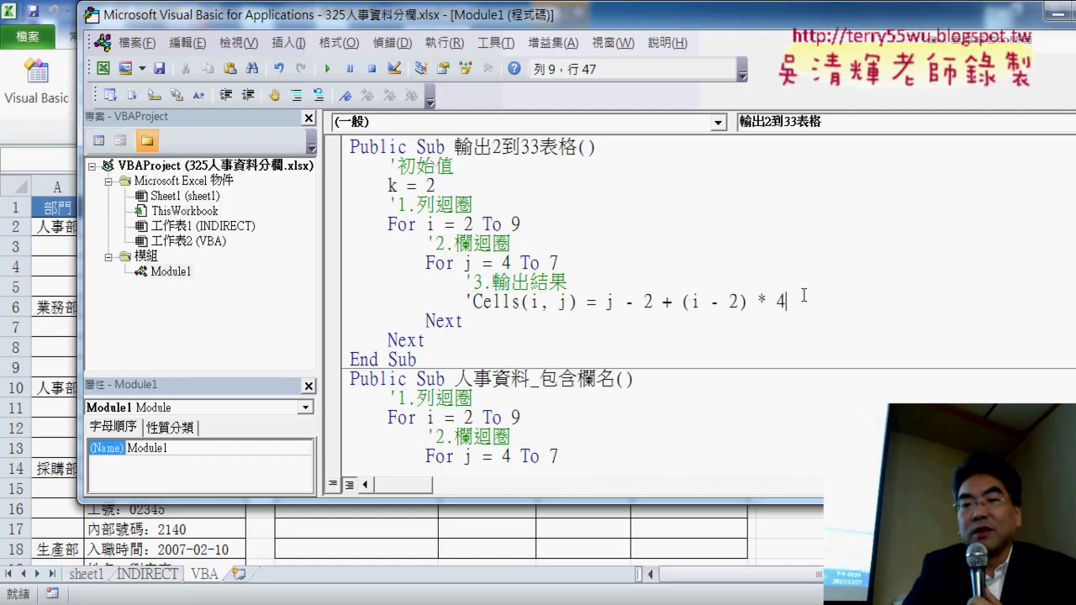
Add Cells(i, j) = k and k = k + 1 beneath it in the inner loop.
key("Return")
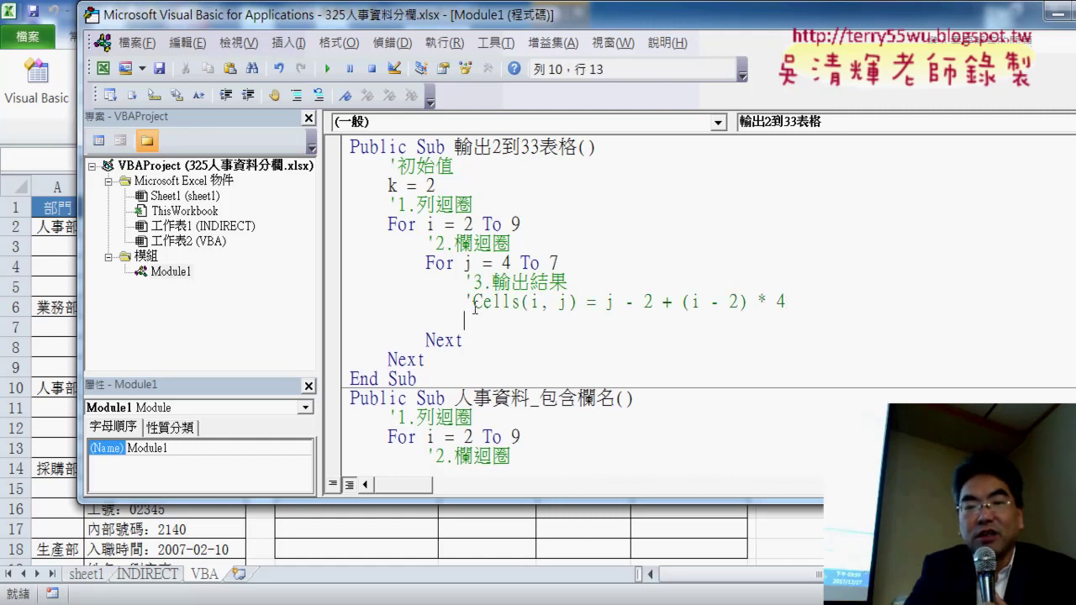
left_click_drag(473, 301, 605, 302)
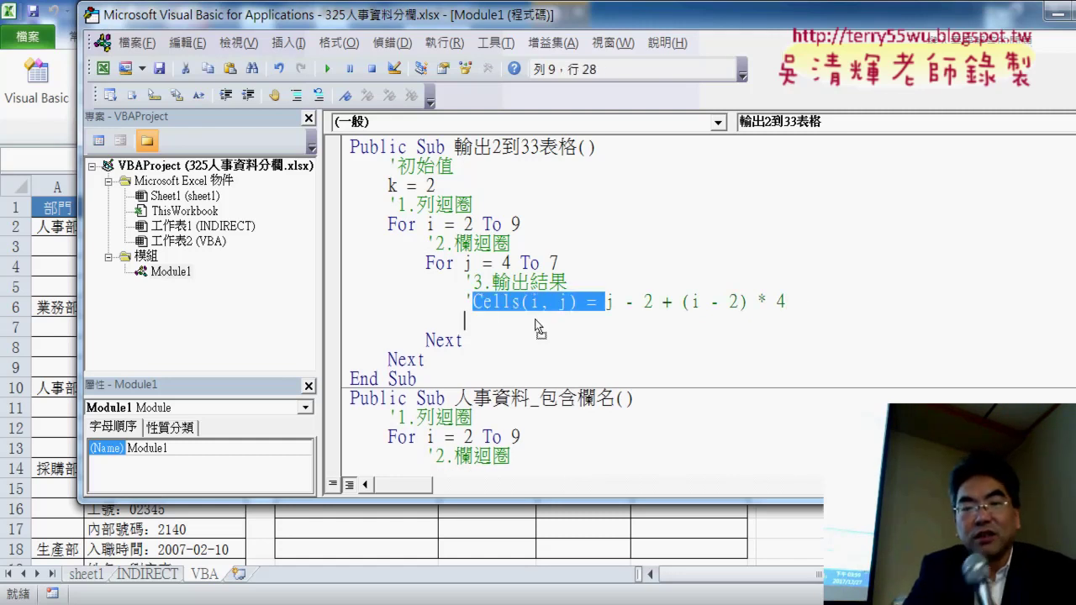
left_click_drag(536, 328, 538, 328, "ctrl")
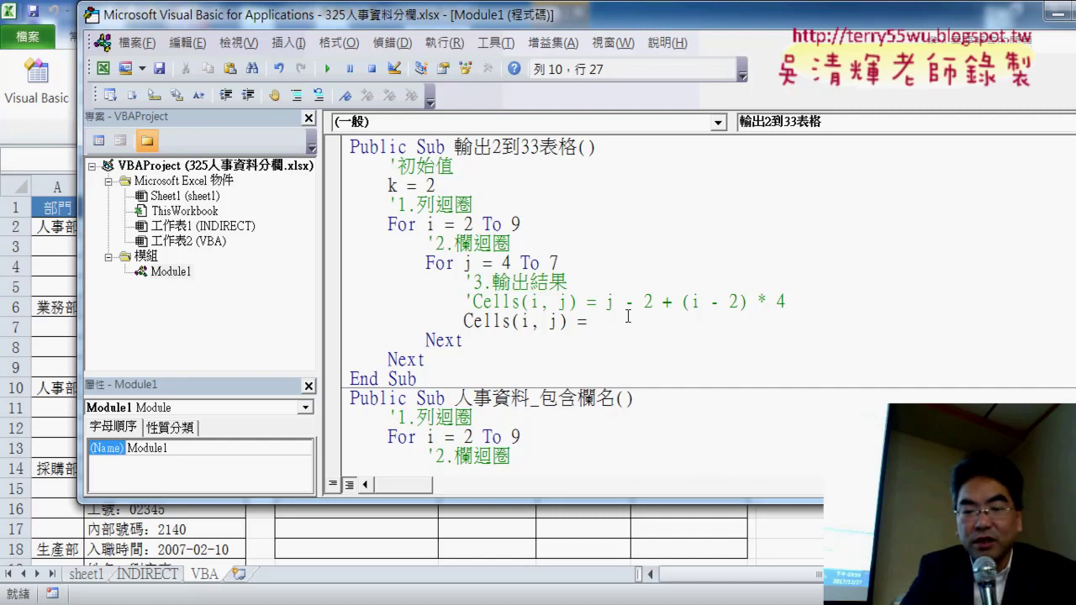
type("k")
key("Return")
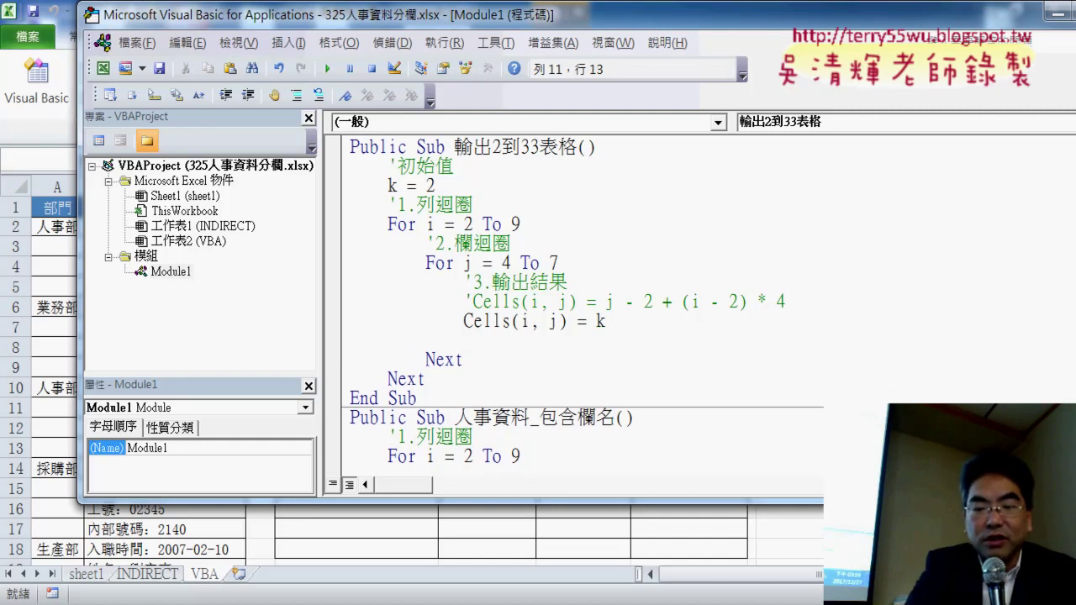
type("k = k ")
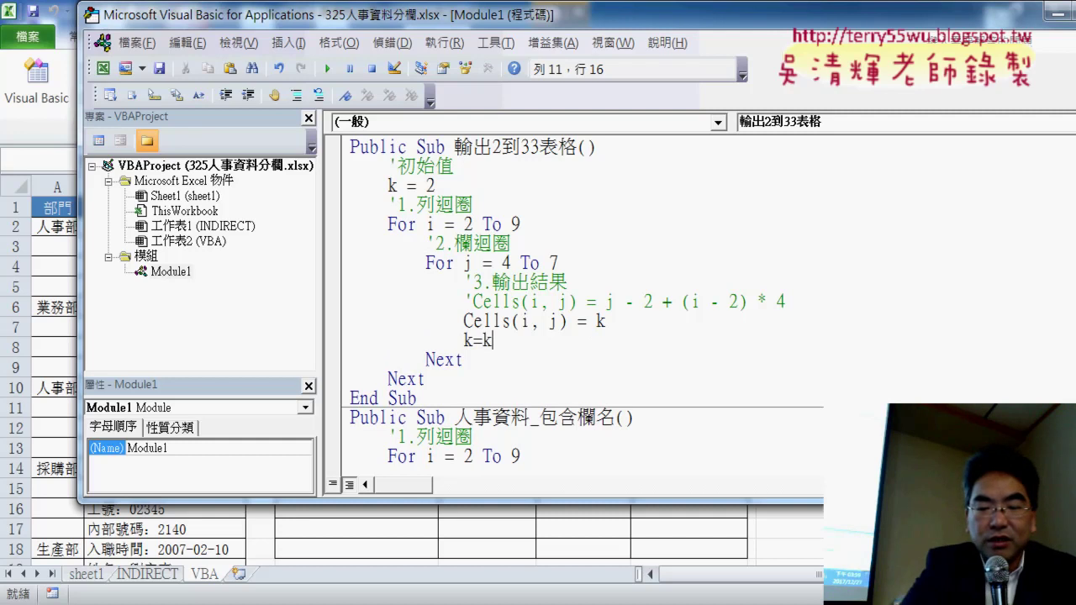
type("+ 1")
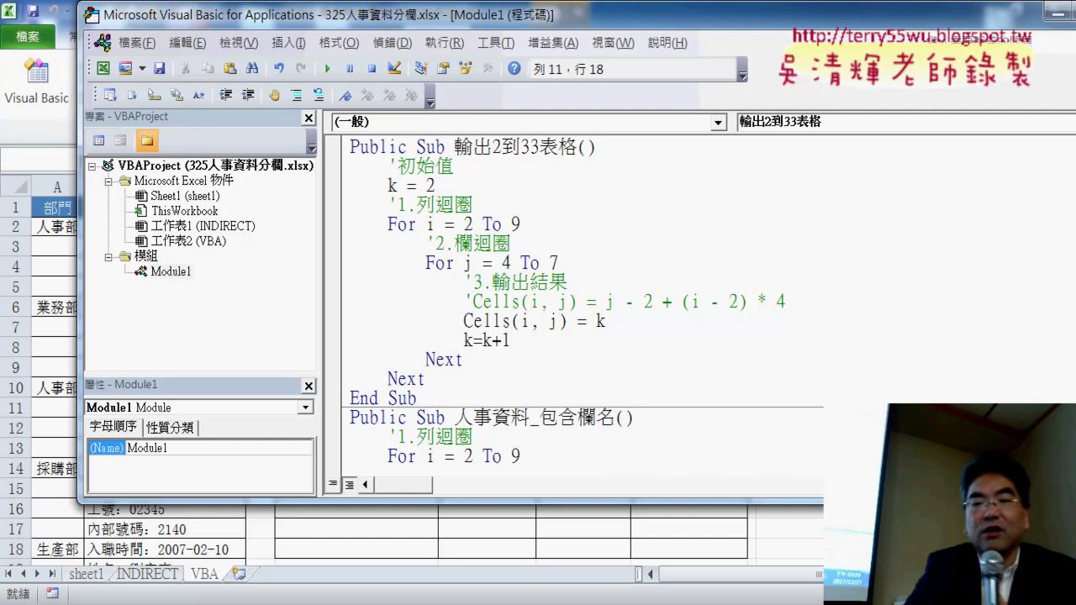
left_click(629, 380)
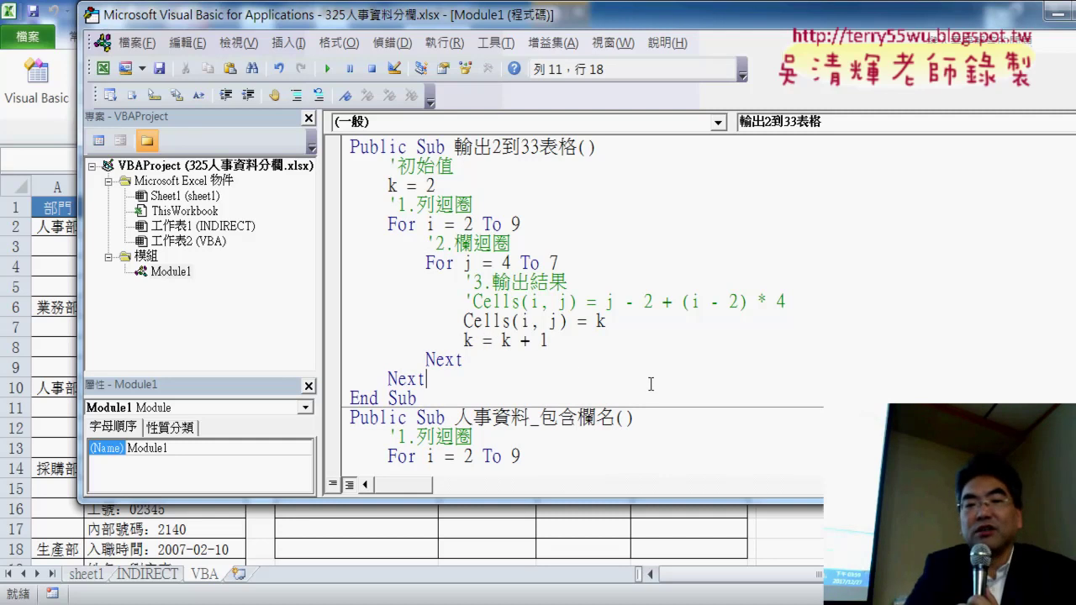
Highlight the k assignment and its + 1 increment, then widen the code view.
double_click(597, 321)
left_click(596, 320)
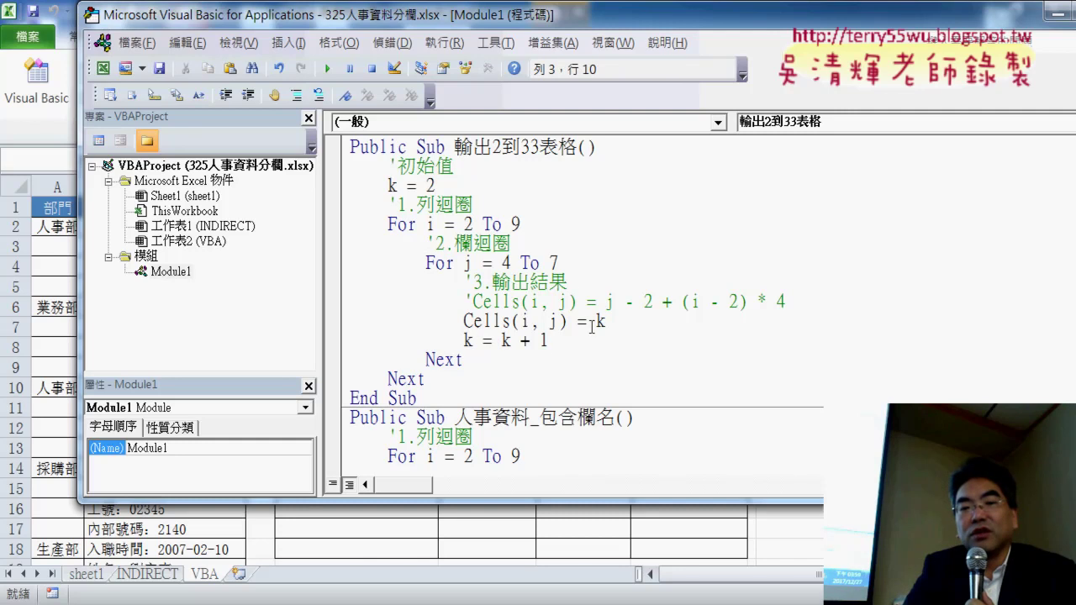
left_click_drag(550, 340, 456, 344)
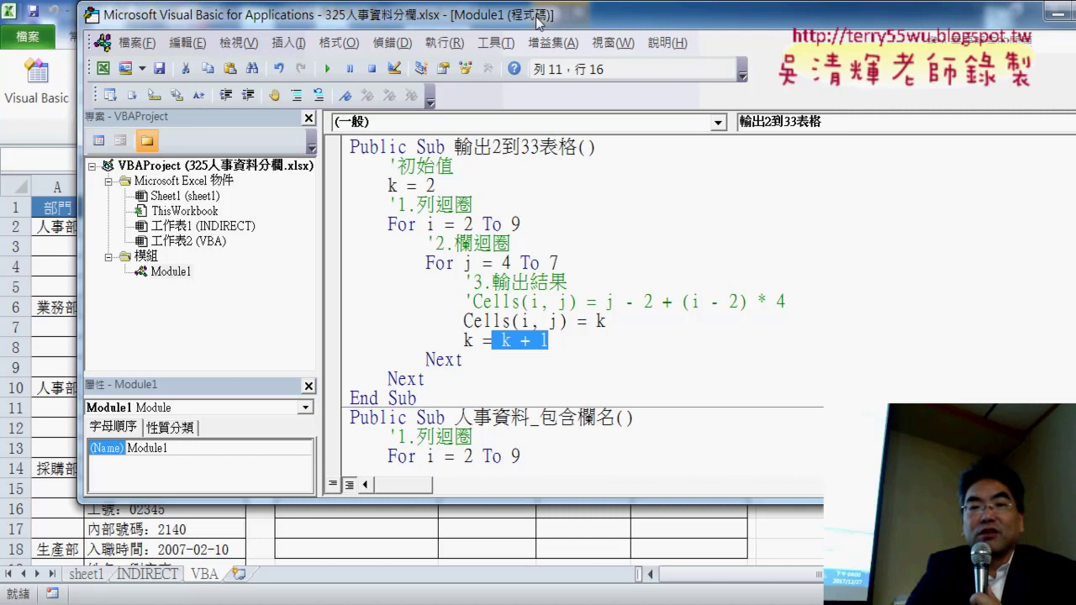
left_click_drag(546, 19, 580, 19)
scroll(601, 210, "down", 4)
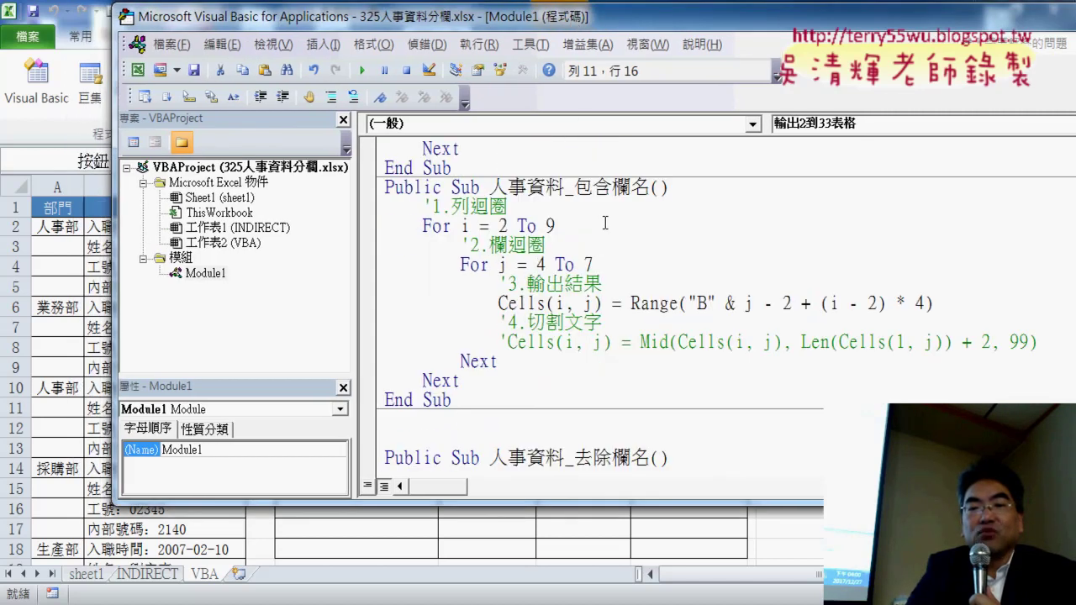
left_click_drag(353, 330, 254, 329)
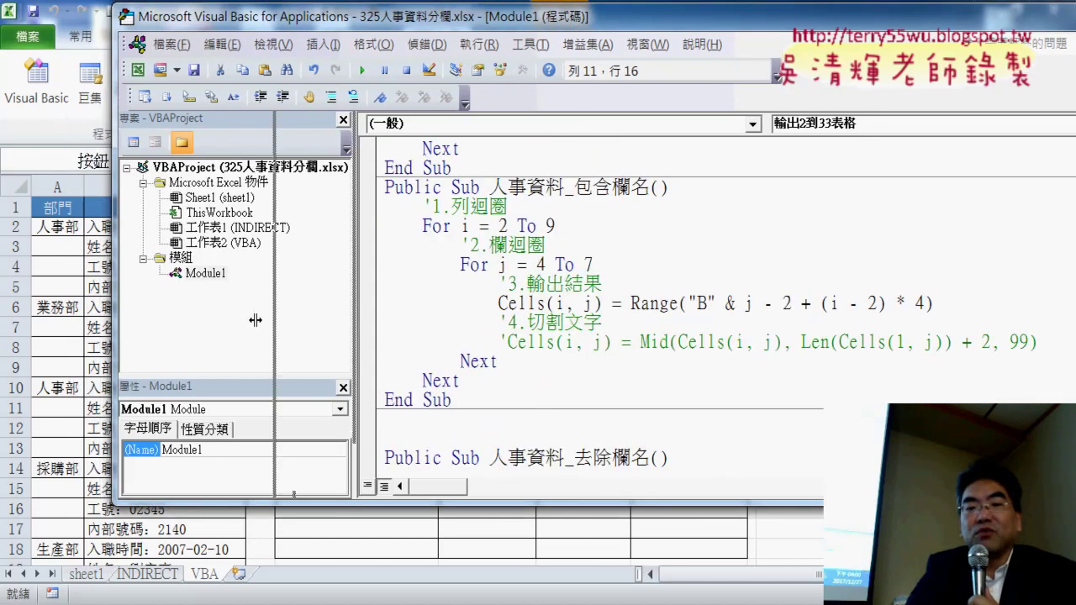
scroll(360, 321, "up", 2)
scroll(422, 292, "up", 1)
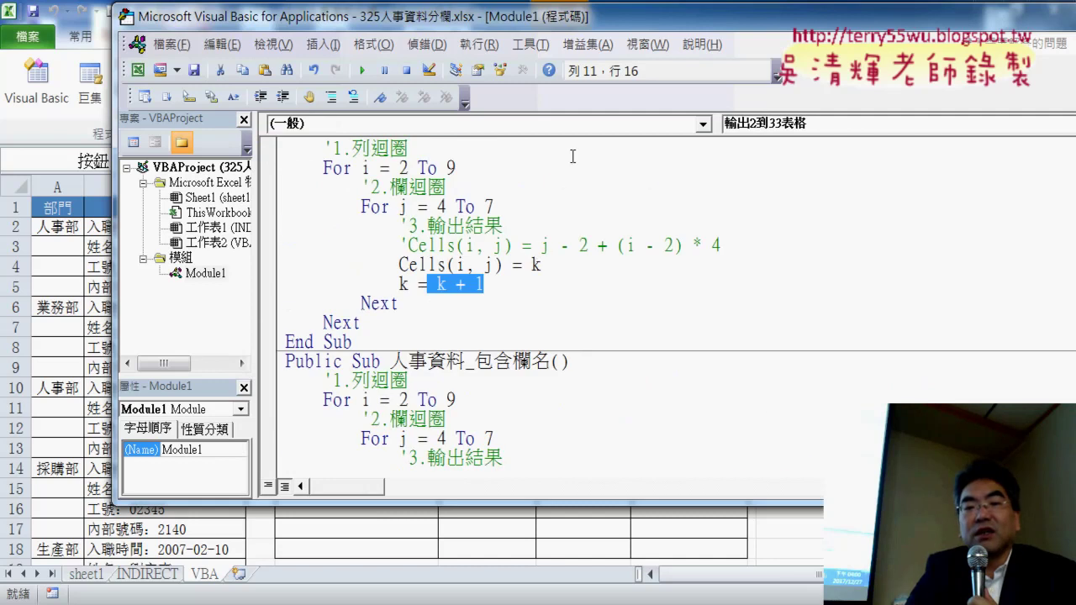
Delete the Range("B" & portion from the 人事資料_包含欄名 Cells line.
scroll(579, 253, "down", 1)
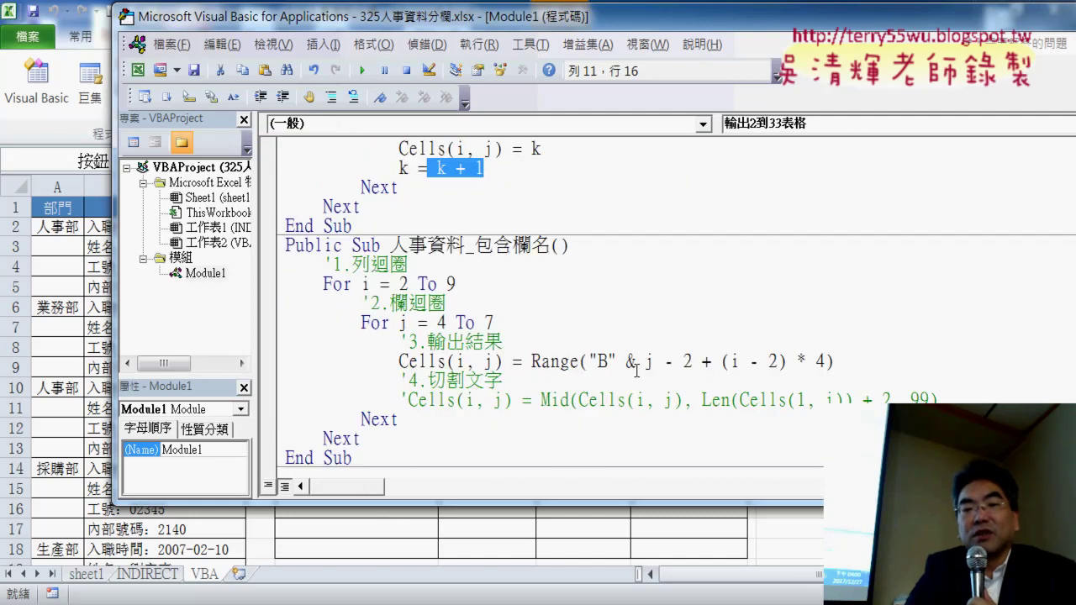
left_click_drag(645, 361, 531, 362)
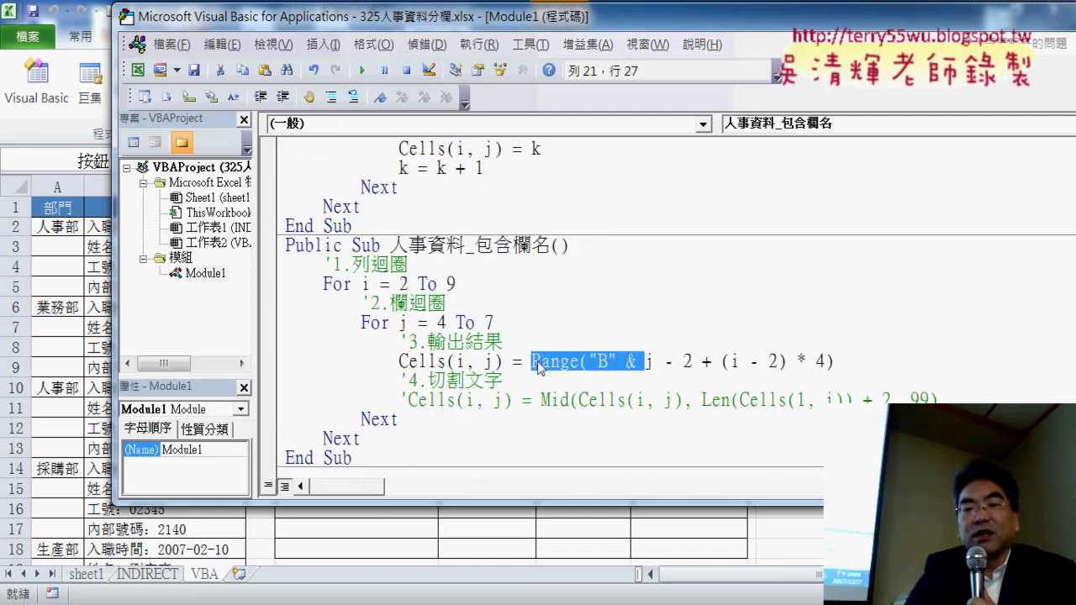
key("Delete")
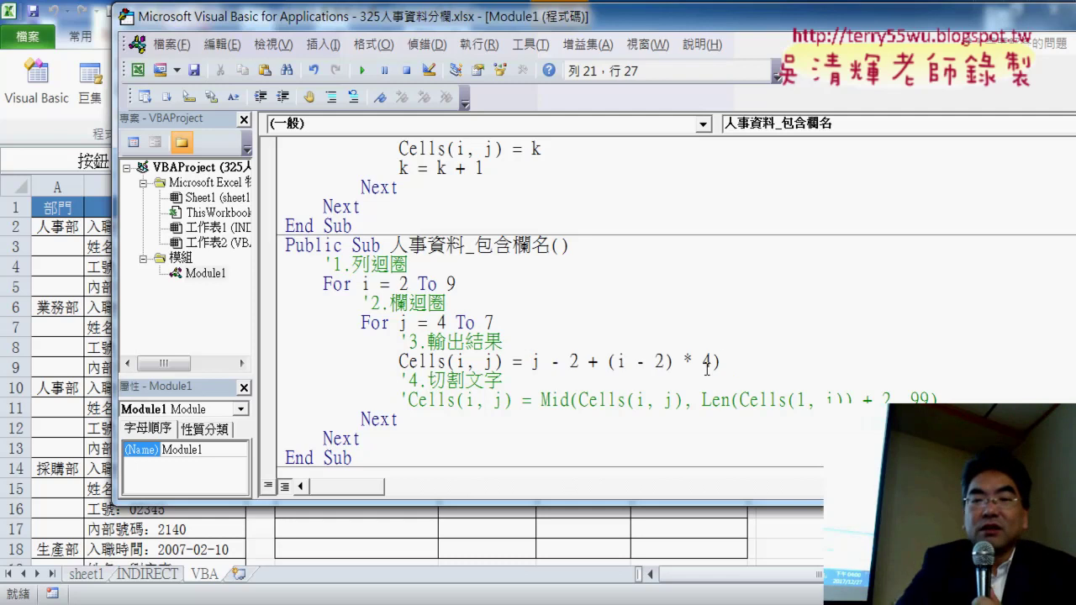
left_click_drag(710, 362, 736, 362)
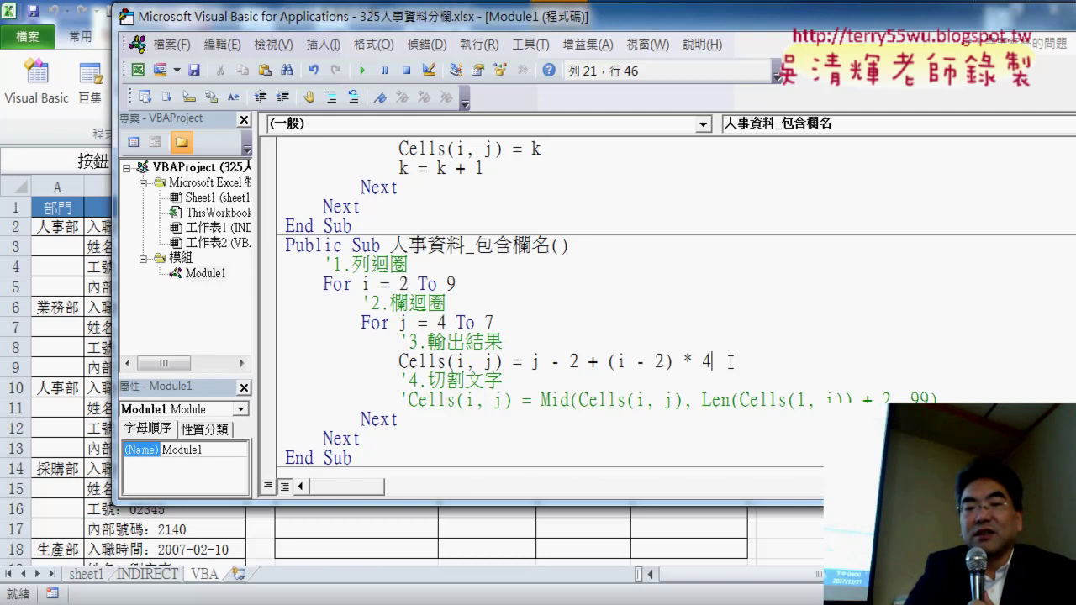
left_click_drag(530, 362, 403, 342)
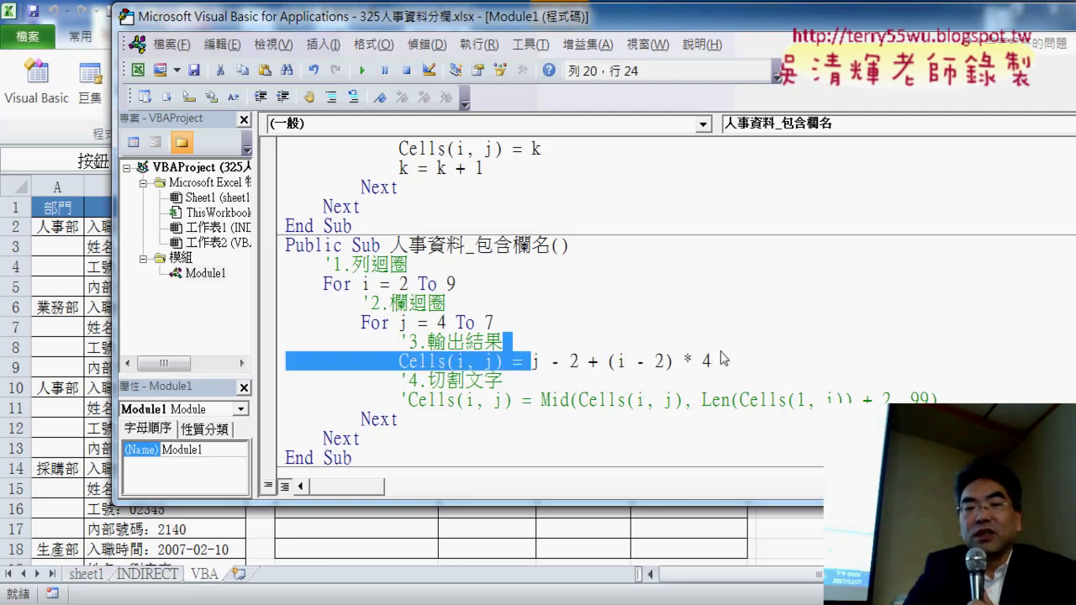
left_click(561, 362)
left_click_drag(529, 362, 701, 357)
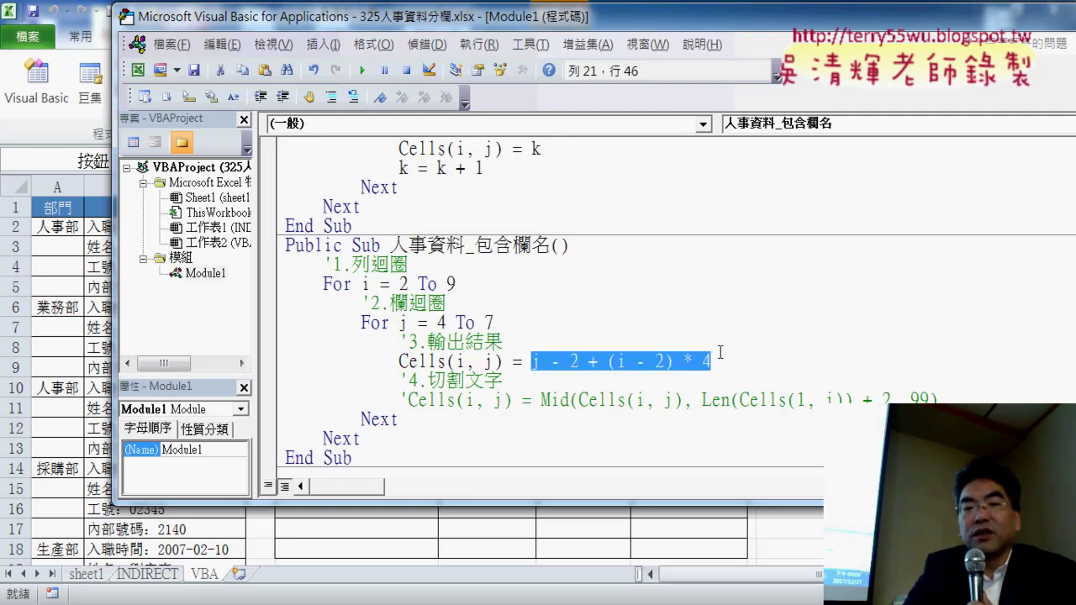
Retype the right side as Range("B" & j - 2 + (i - 2) * 4).
left_click(522, 362)
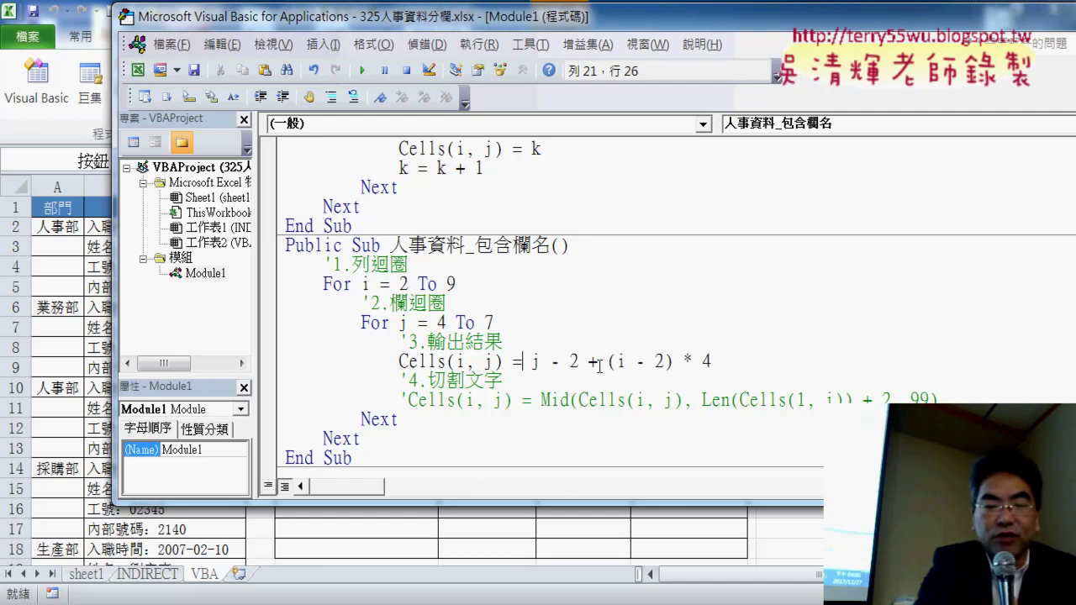
type("ran")
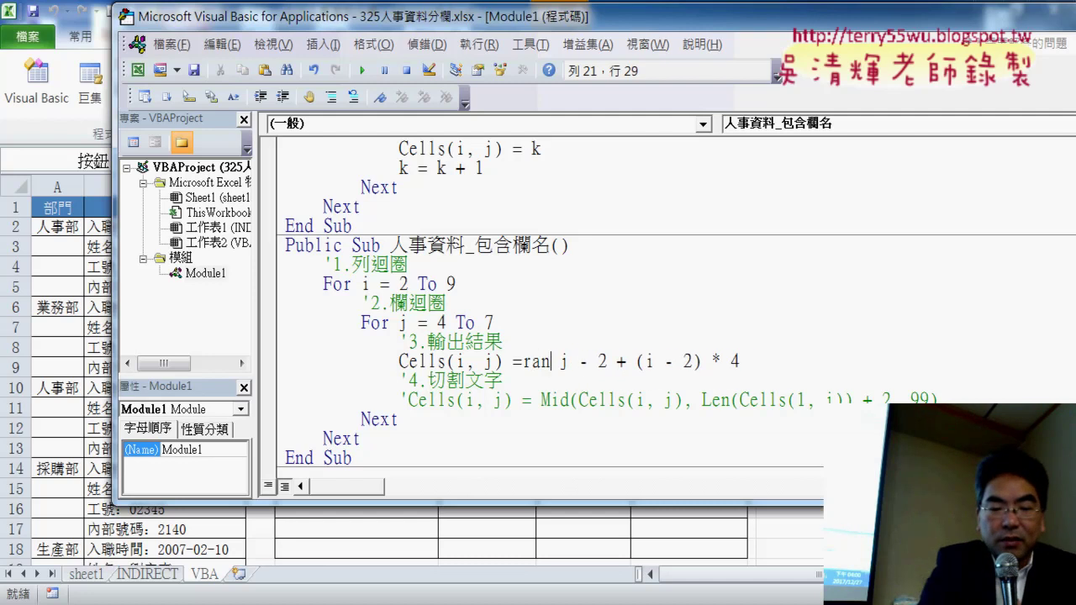
type("ge(")
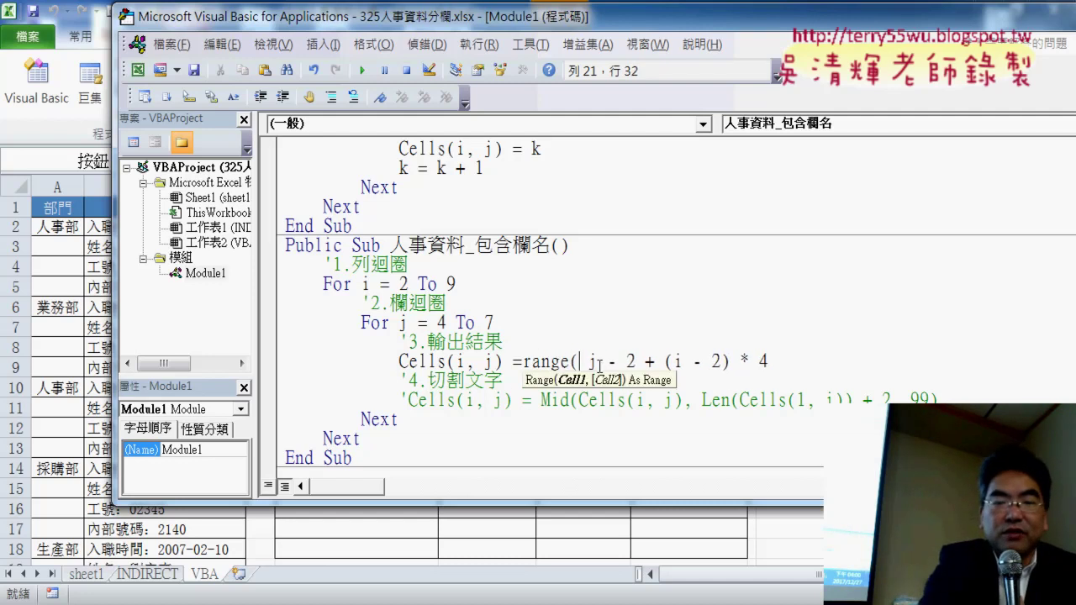
type("\"\"")
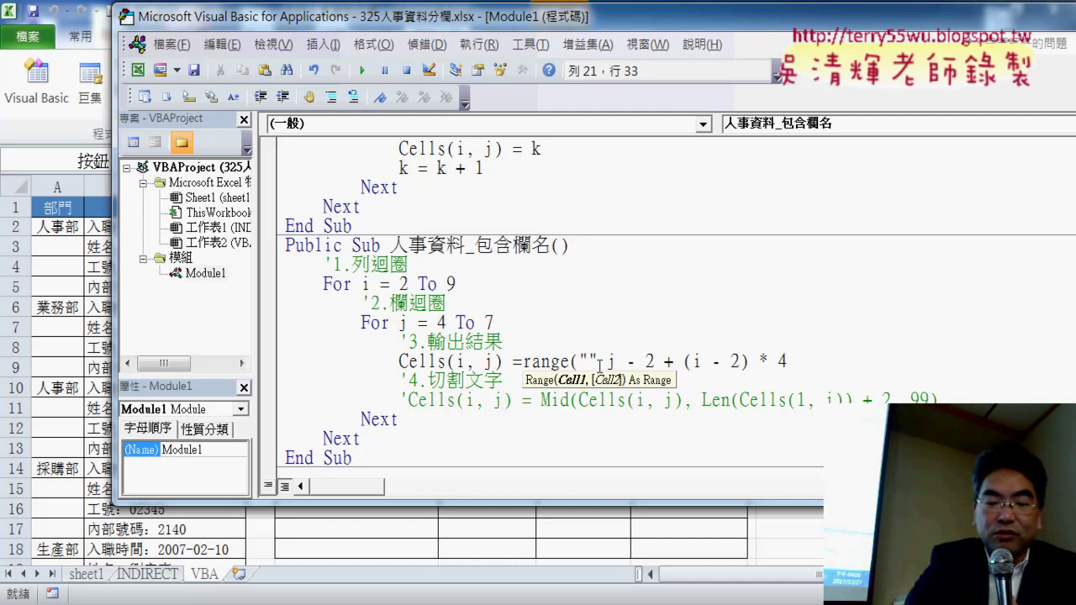
type("B")
key("Right")
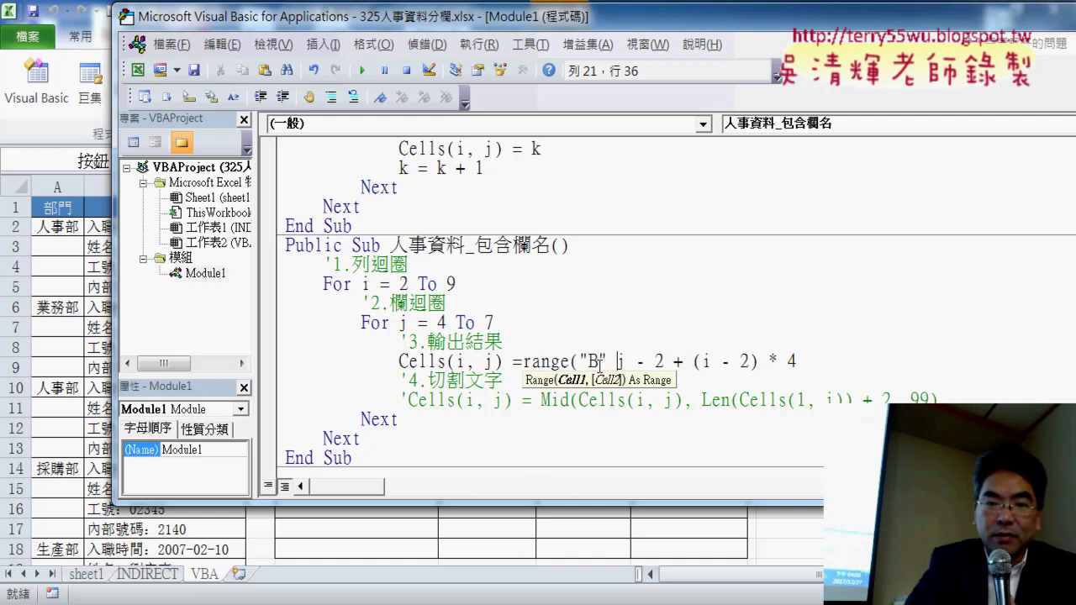
type("&")
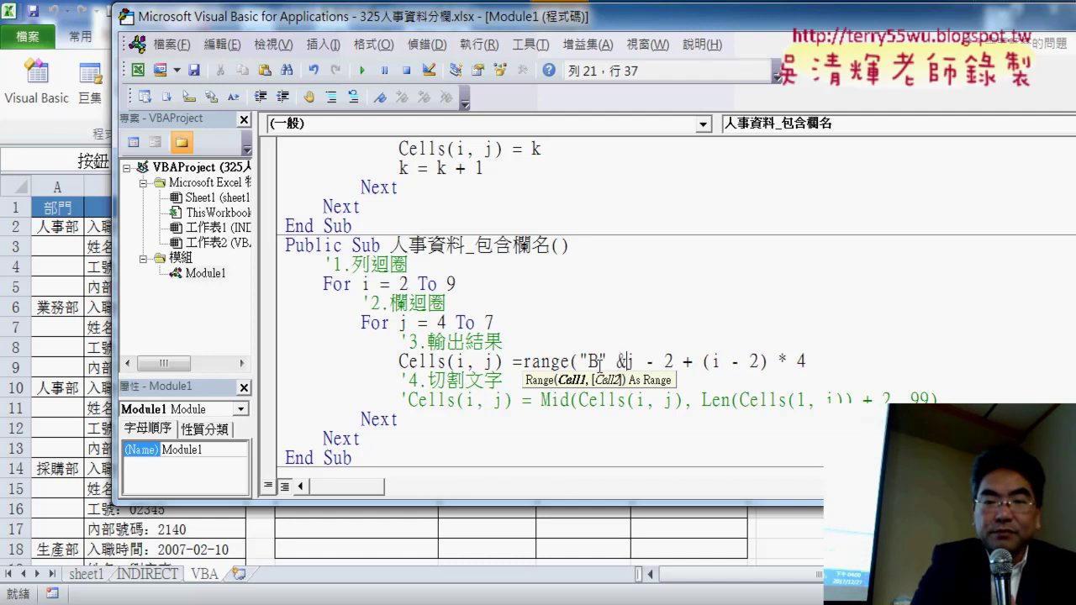
left_click(875, 365)
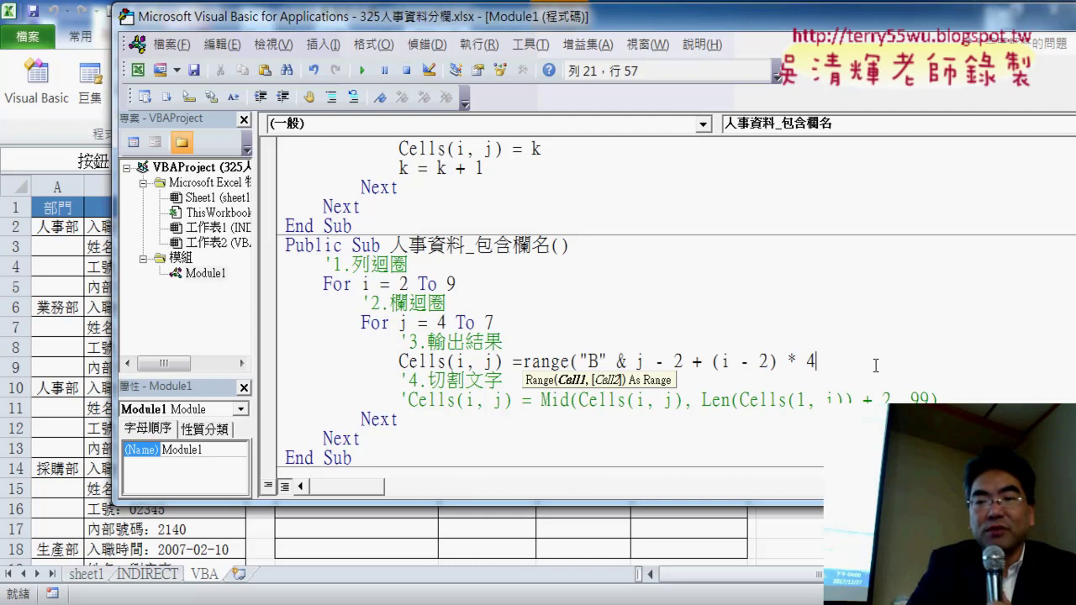
type(")")
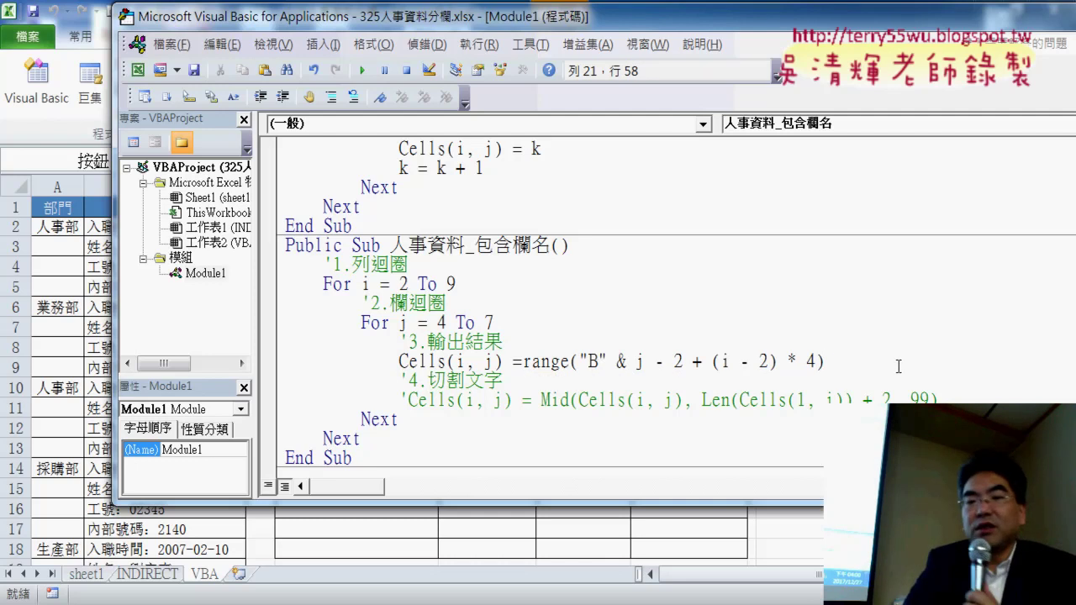
key("Down")
key("Down")
key("Down")
left_click_drag(590, 366, 819, 360)
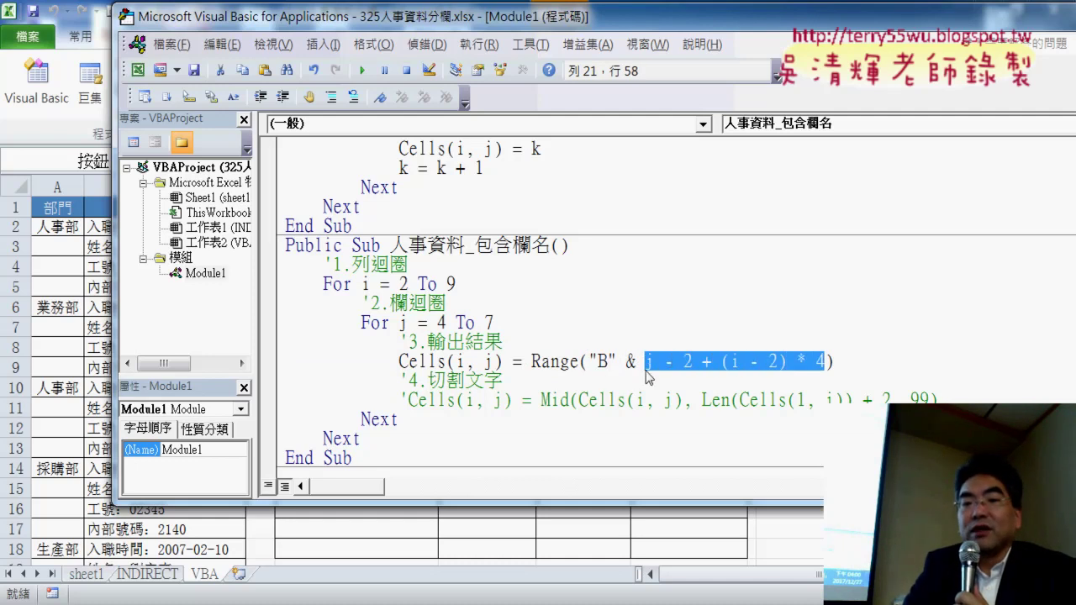
double_click(636, 362)
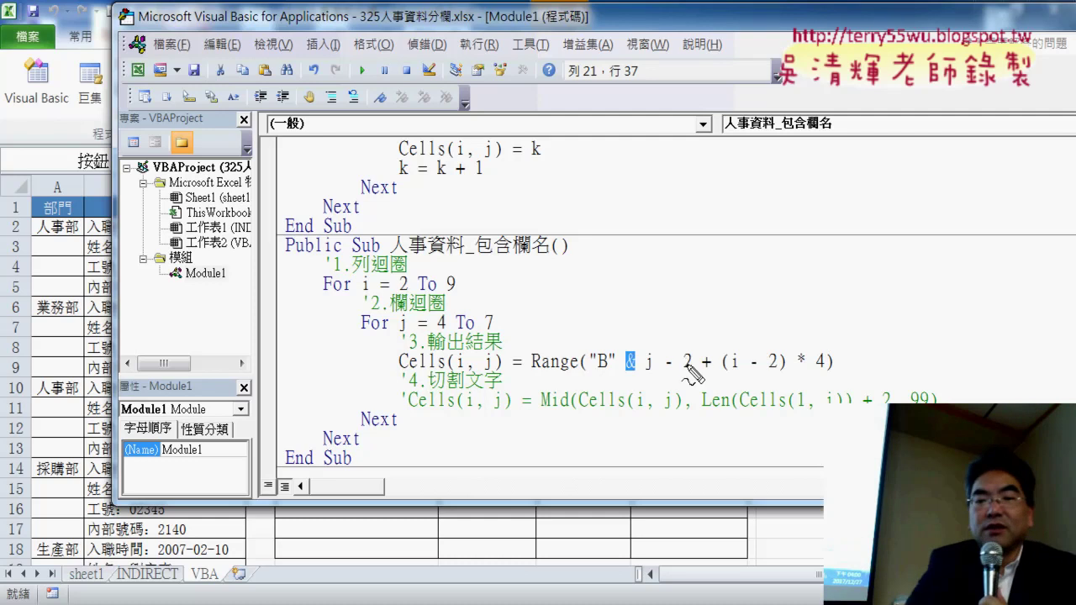
left_click_drag(695, 311, 708, 324)
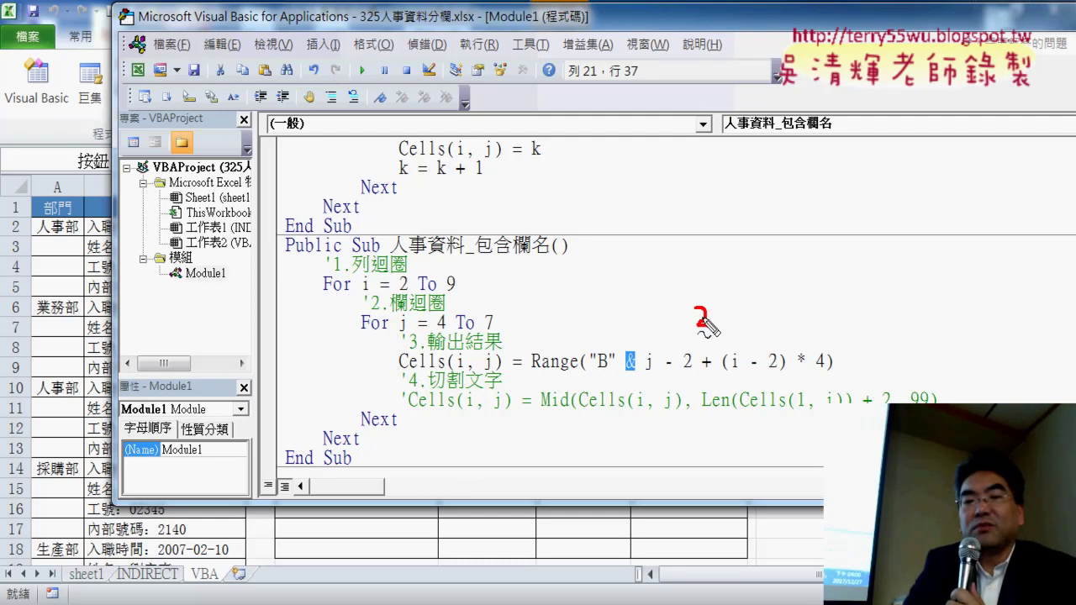
left_click_drag(624, 379, 638, 381)
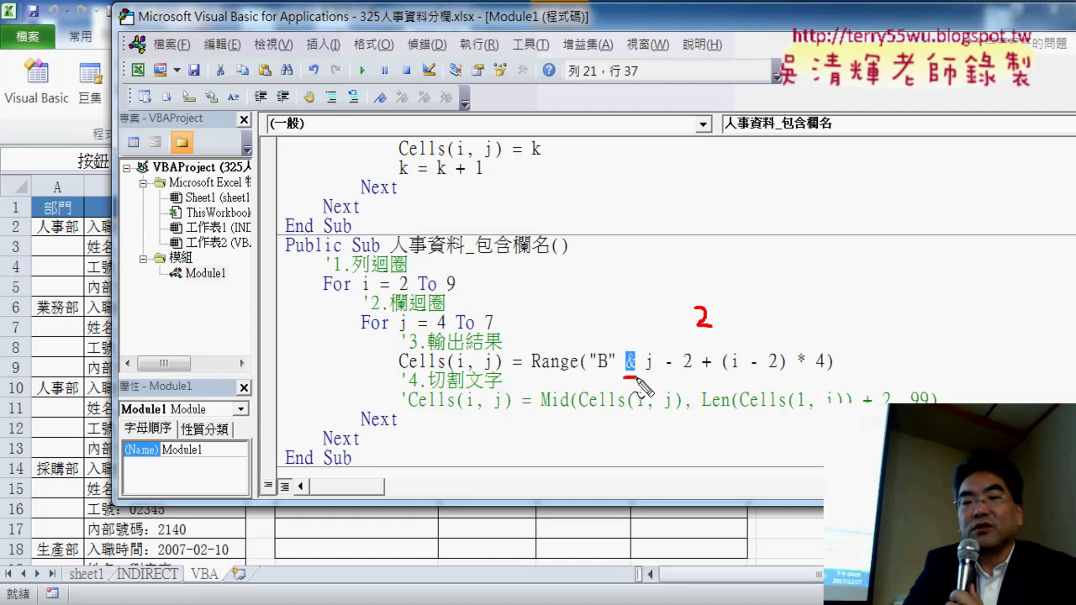
mouse_move(669, 292)
left_mouse_down()
mouse_move(671, 305)
mouse_move(716, 307)
left_mouse_up()
left_click_drag(727, 285, 722, 304)
left_click_drag(597, 379, 612, 377)
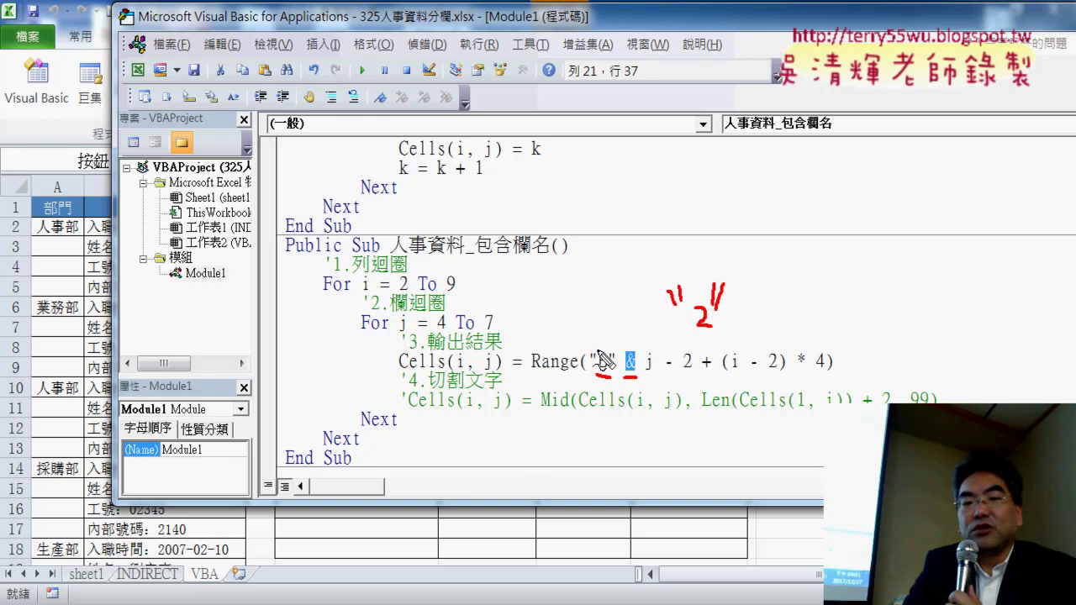
mouse_move(597, 355)
left_mouse_down()
mouse_move(494, 331)
mouse_move(494, 353)
left_mouse_up()
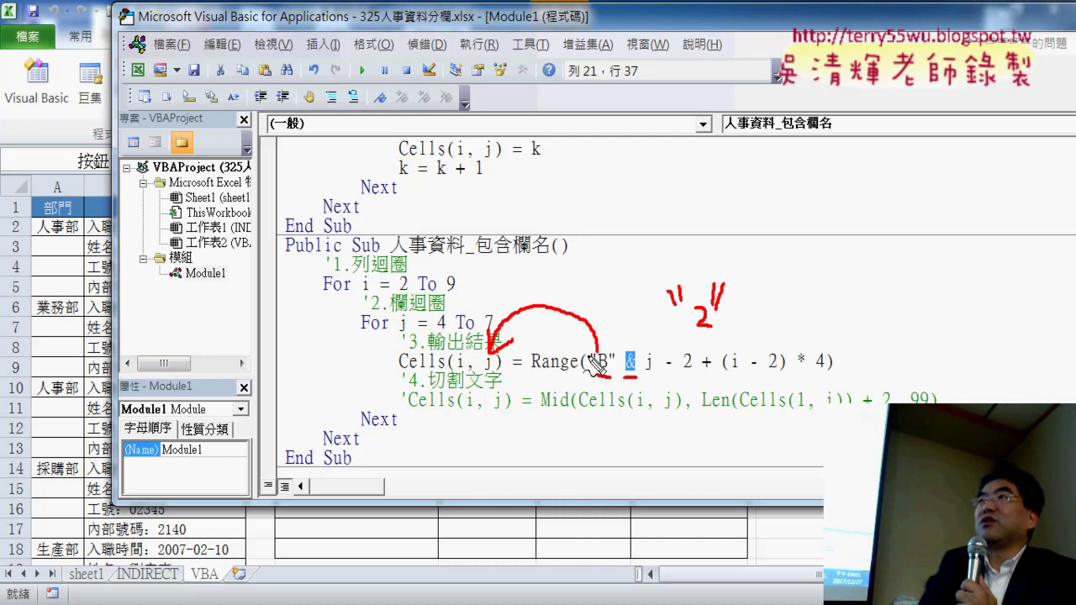
key("Escape")
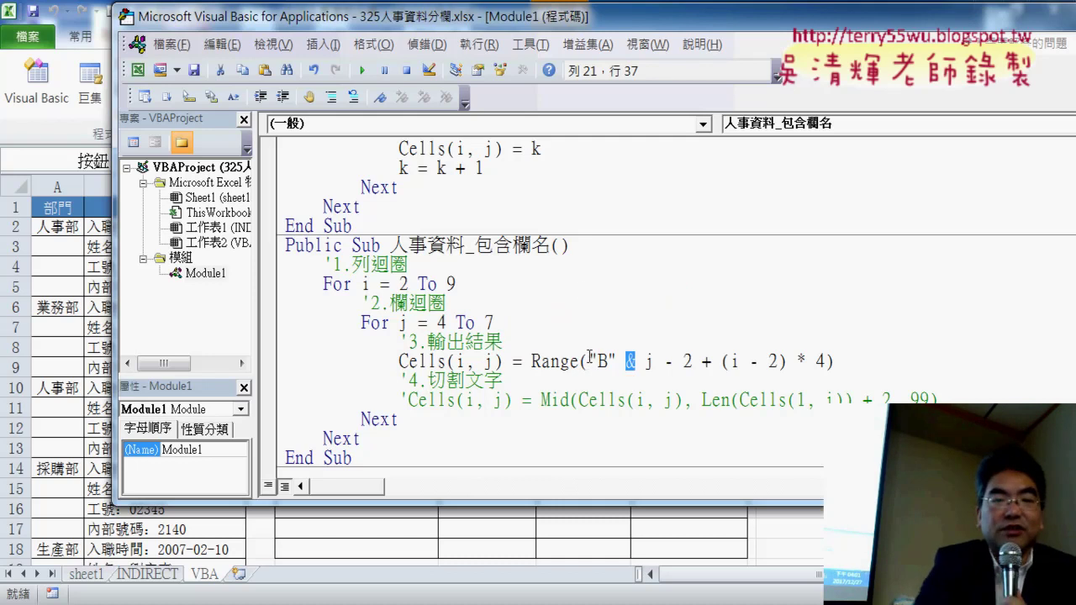
left_click_drag(551, 27, 677, 37)
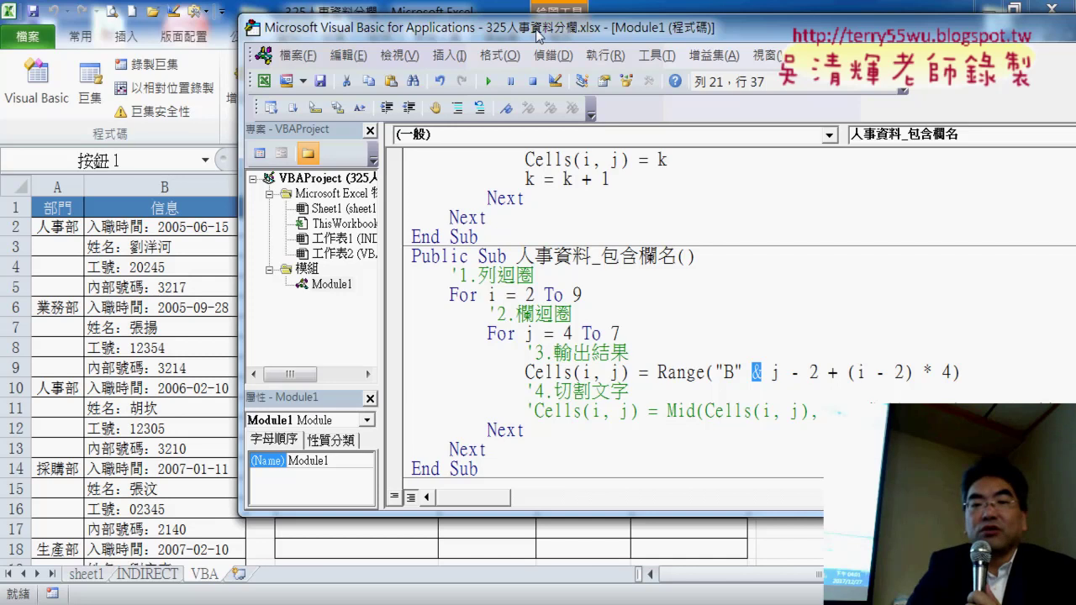
left_click_drag(539, 35, 459, 52)
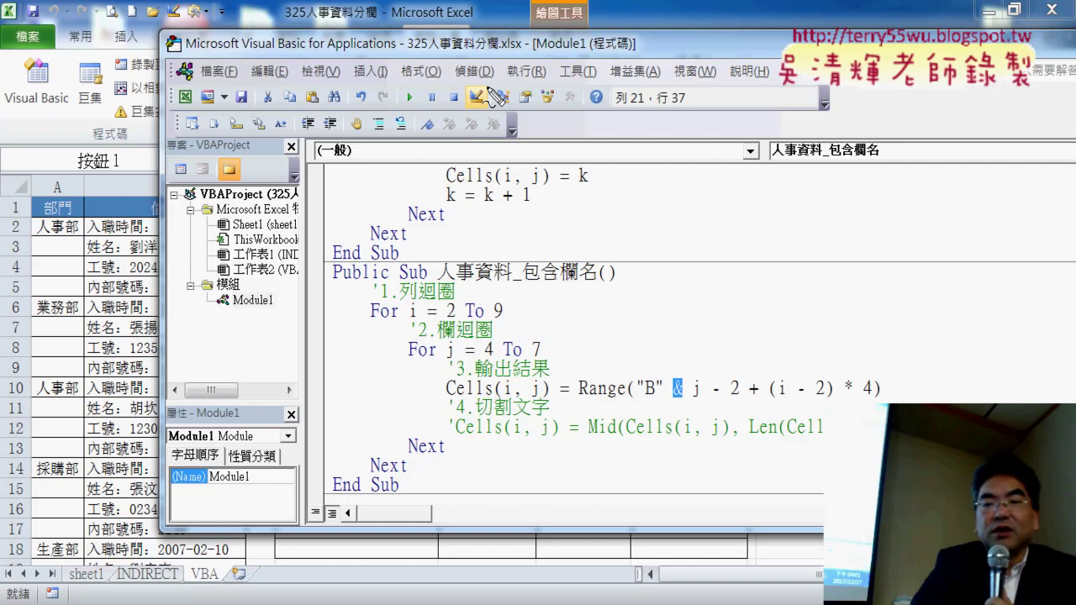
left_click_drag(580, 403, 669, 407)
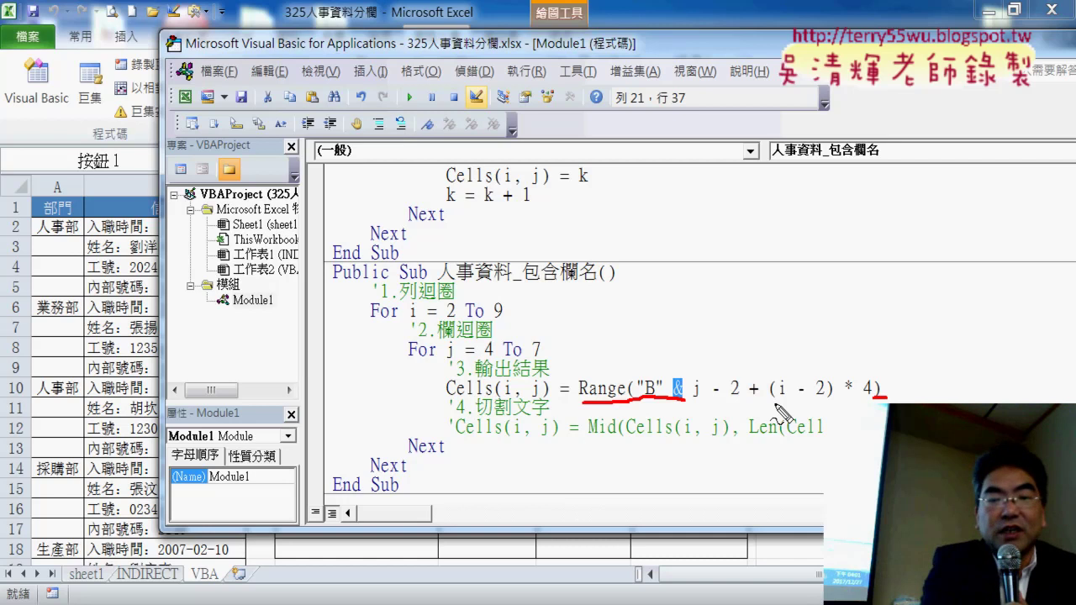
key("Escape")
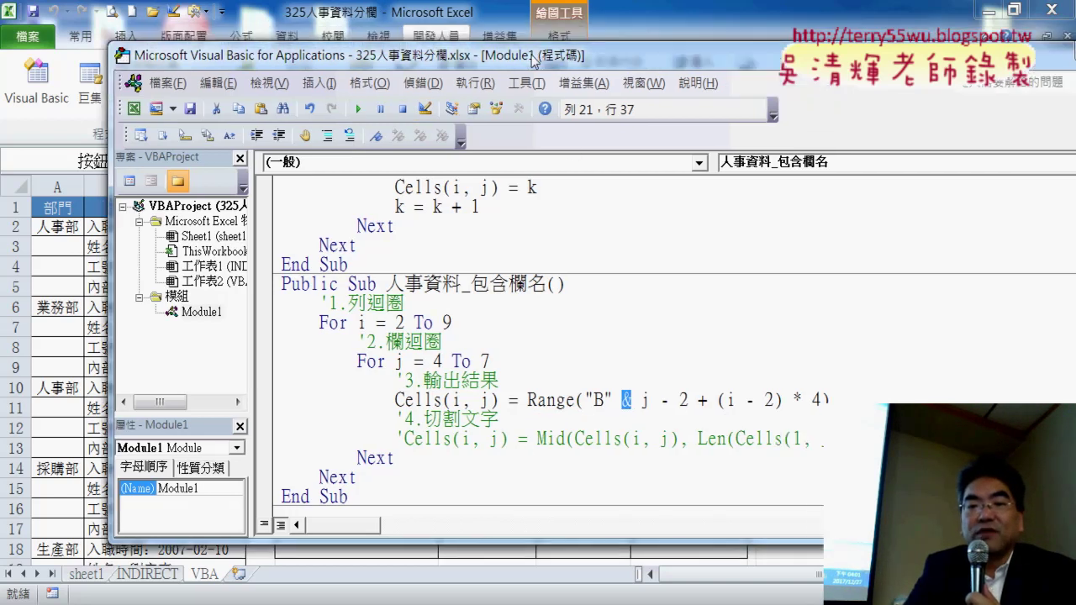
left_click_drag(593, 47, 506, 67)
left_click(552, 397)
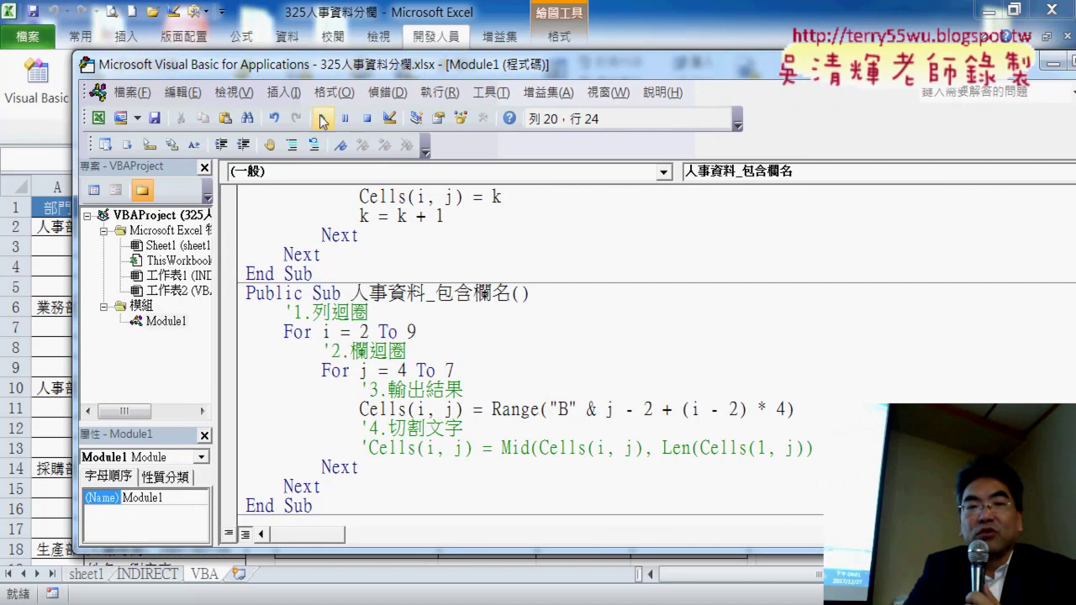
Review the labelled values in D2:G9, then run 人事資料_去除欄名 to leave bare values.
left_click(1038, 66)
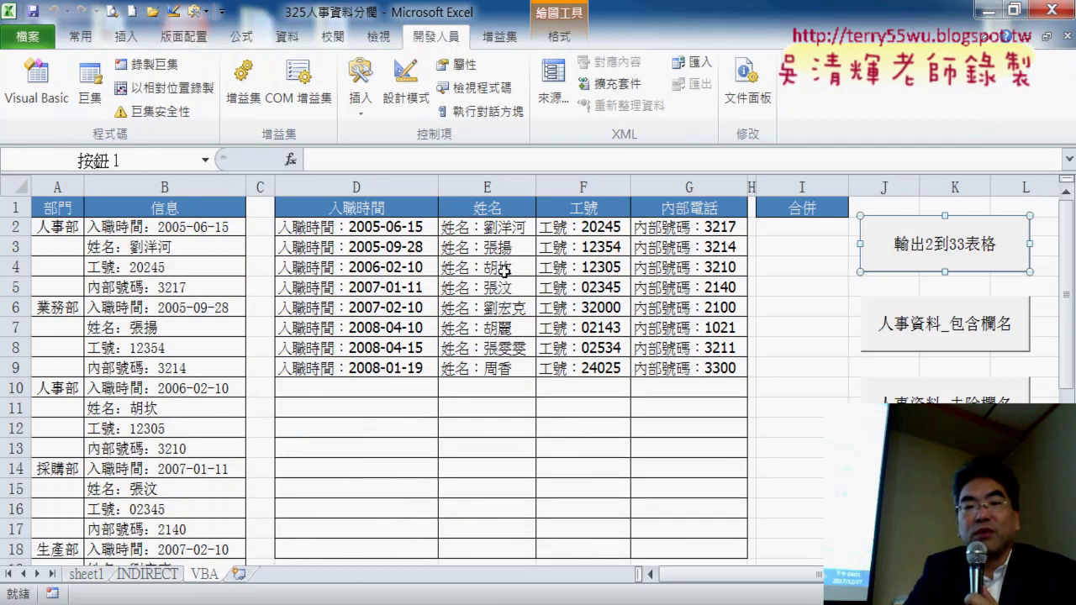
left_click_drag(381, 225, 378, 368)
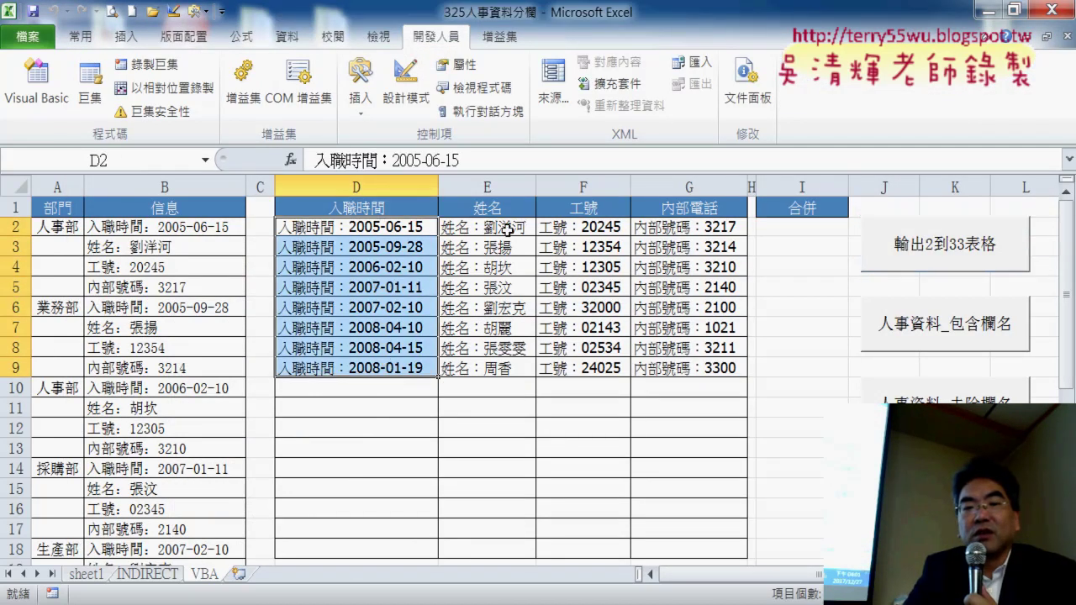
left_click_drag(504, 227, 513, 363)
left_click_drag(597, 226, 602, 368)
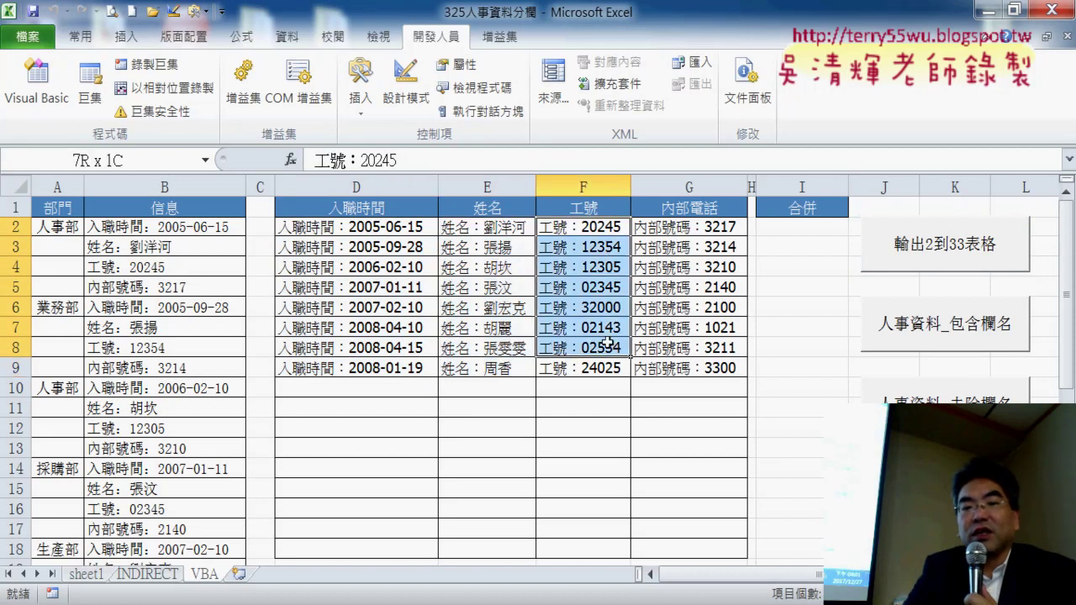
left_click(698, 234)
left_click_drag(698, 234, 738, 360)
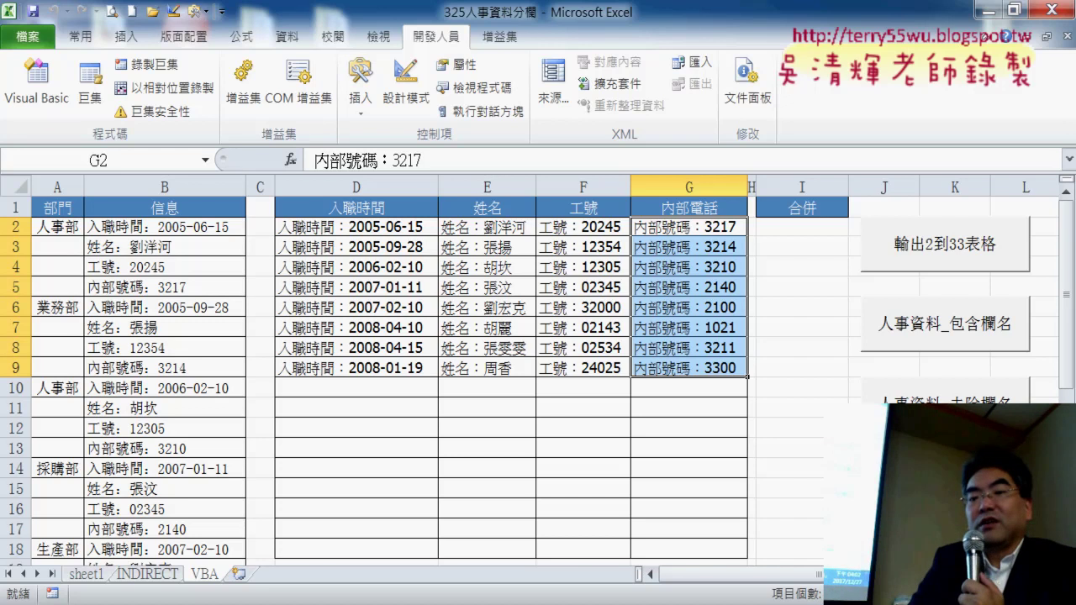
left_click(945, 395)
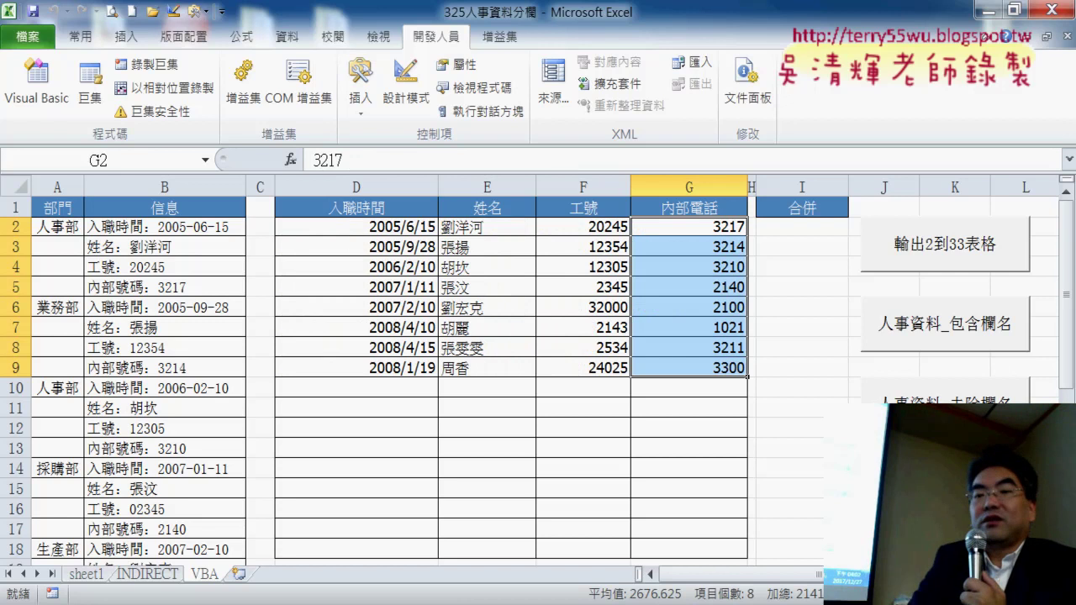
Open the 人事資料_去除欄名 macro's code and delete its Cells(i, j) = Mid(...) line.
right_click(937, 400)
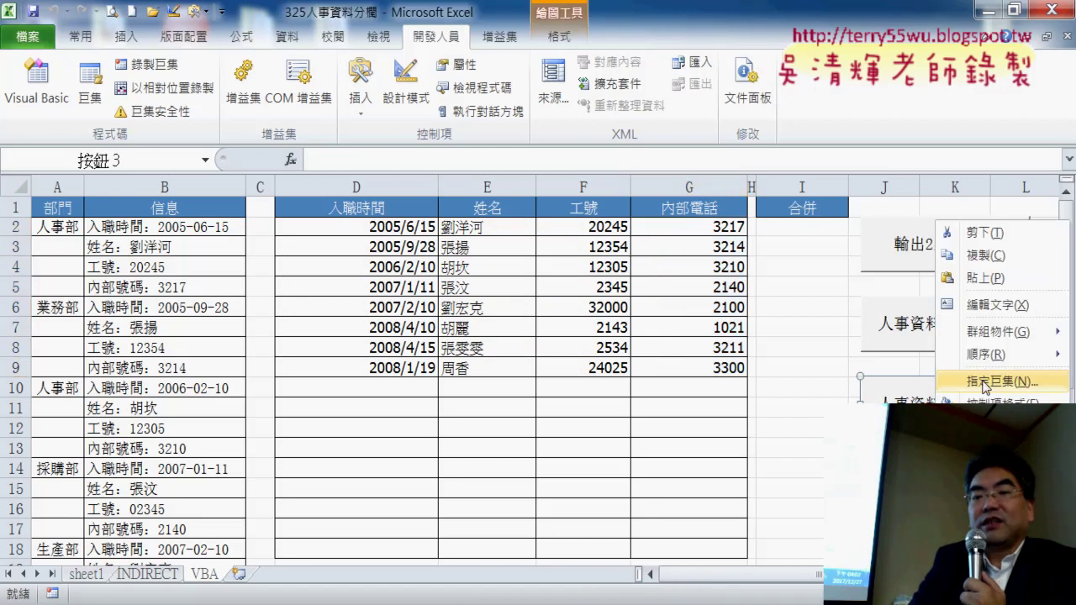
left_click(985, 382)
left_click(1009, 260)
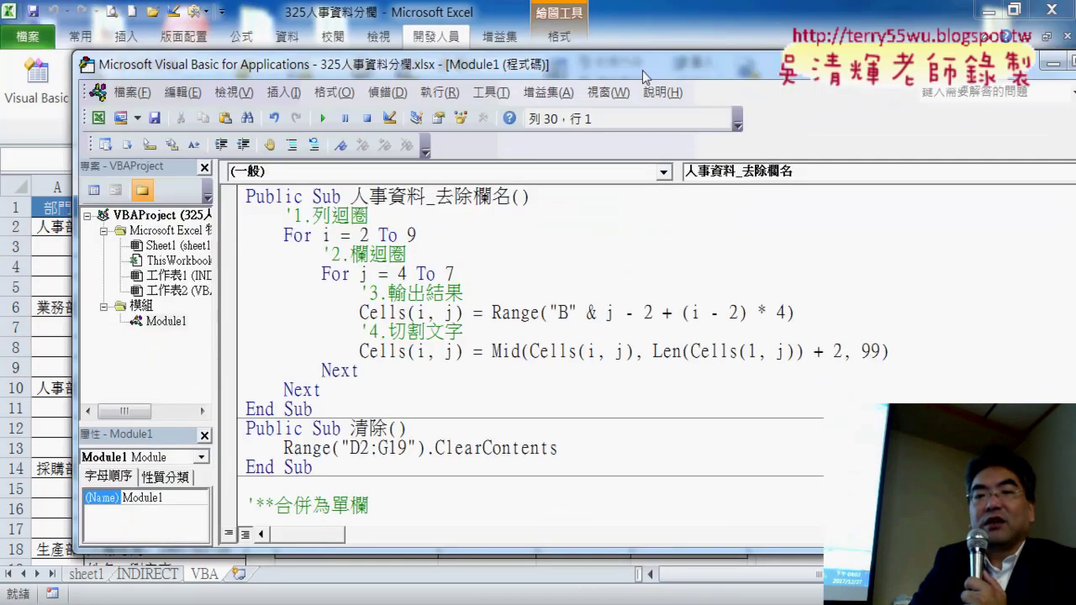
left_click_drag(642, 71, 602, 35)
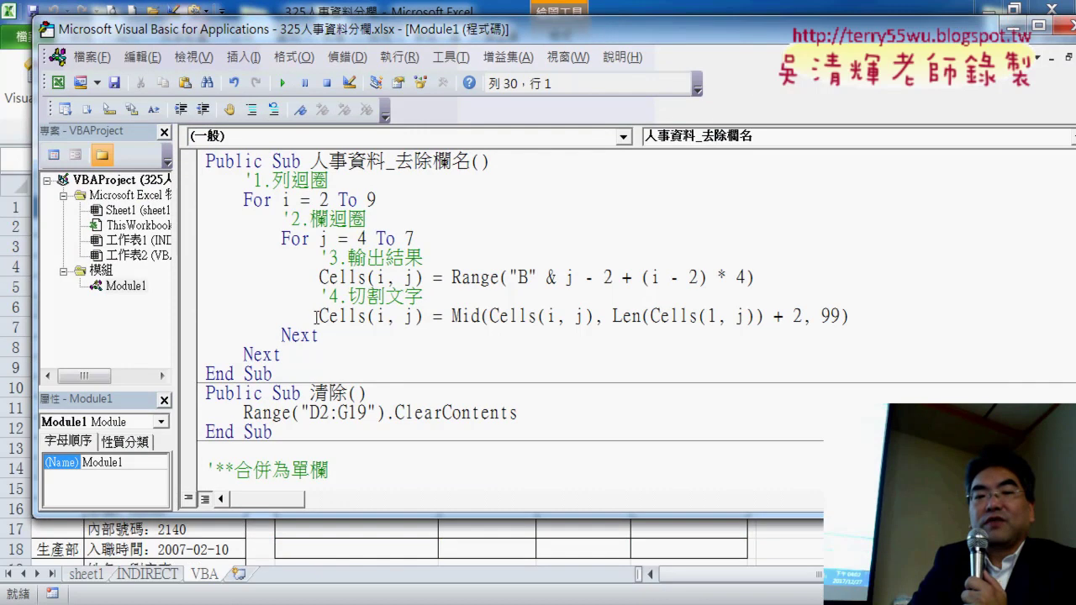
left_click_drag(320, 316, 885, 313)
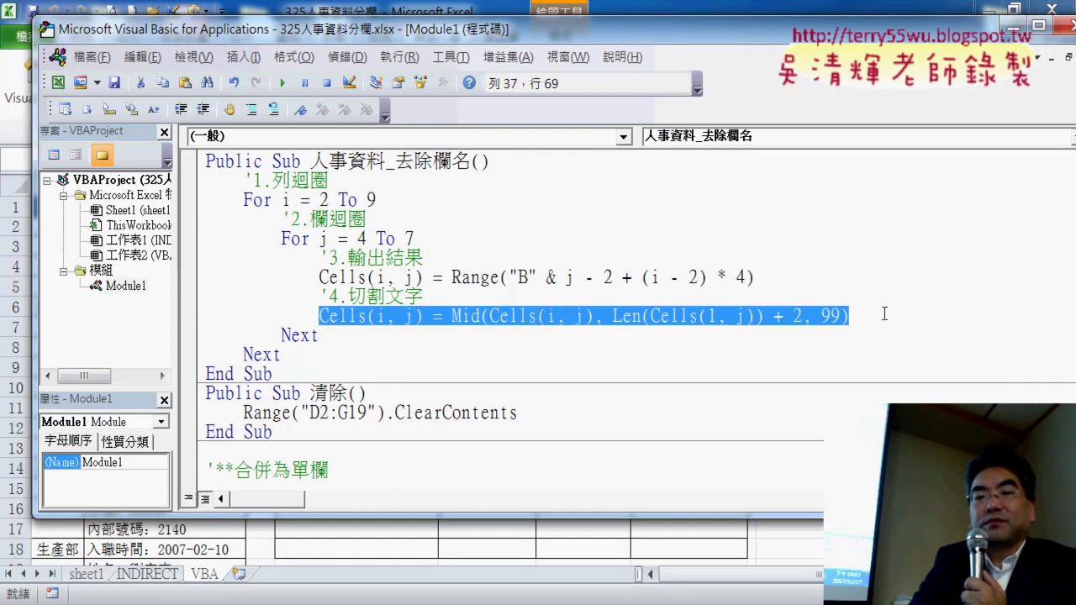
key("Delete")
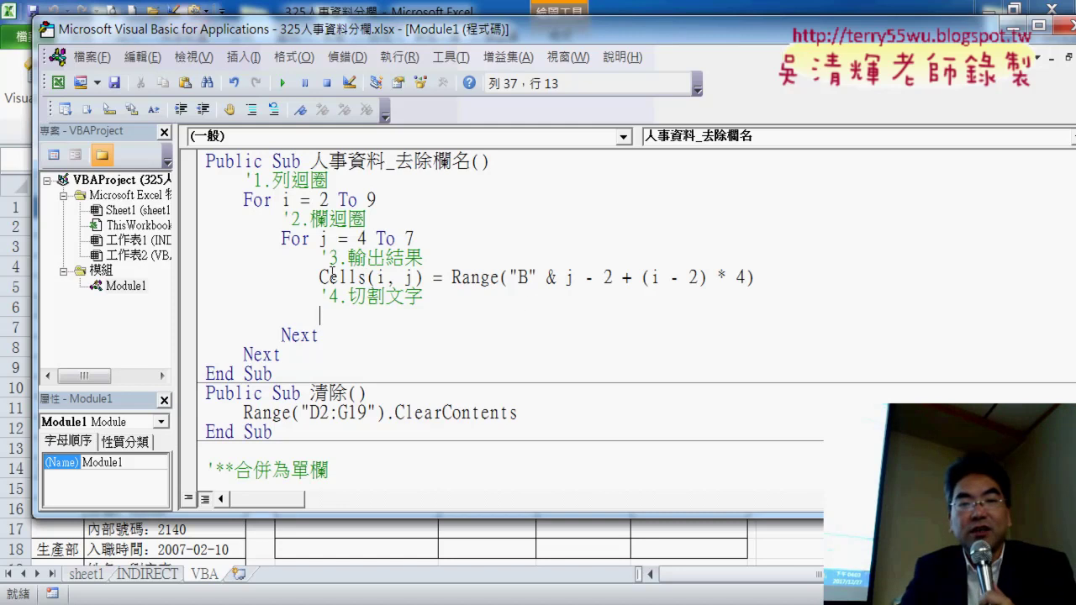
Begin the line under 4.切割文字 as Cells(i, j) =mid(Cells(i, j).
left_click_drag(319, 276, 433, 271)
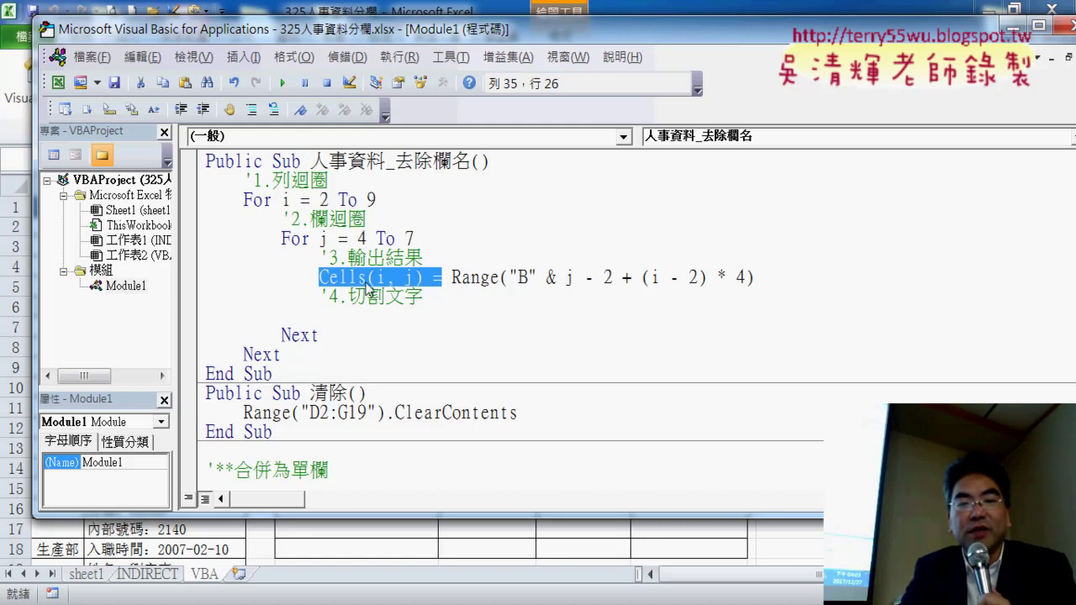
key("ctrl+c")
left_click(360, 318)
key("ctrl+v")
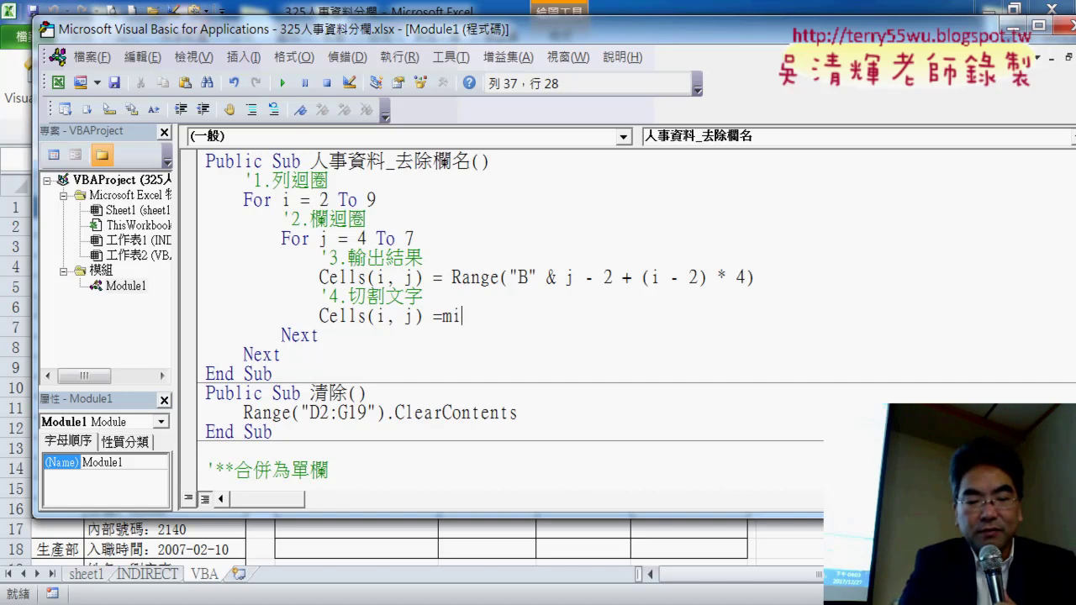
type("d(")
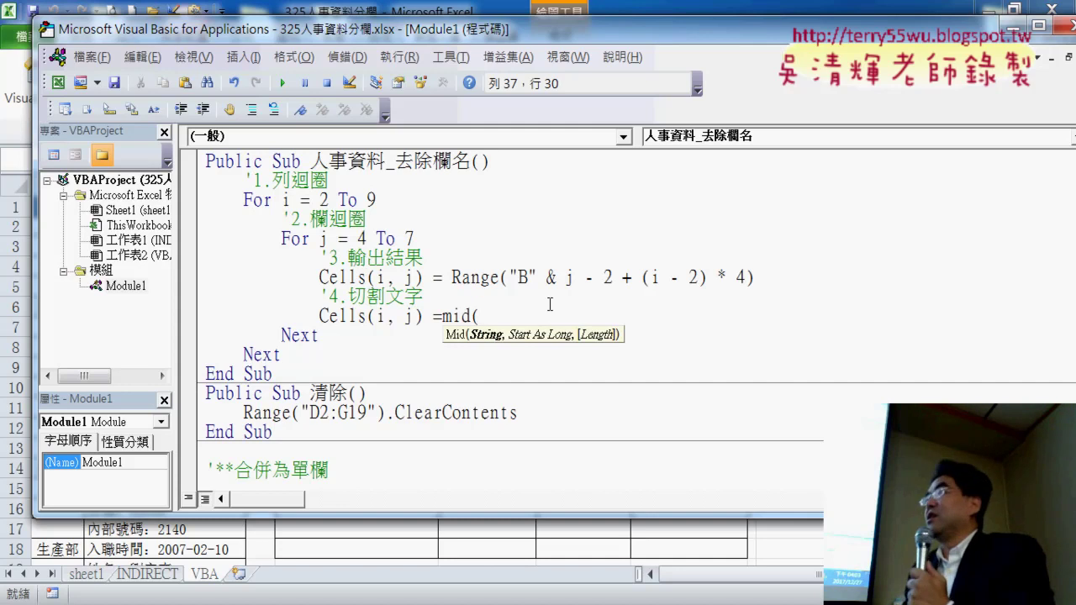
left_click(453, 277)
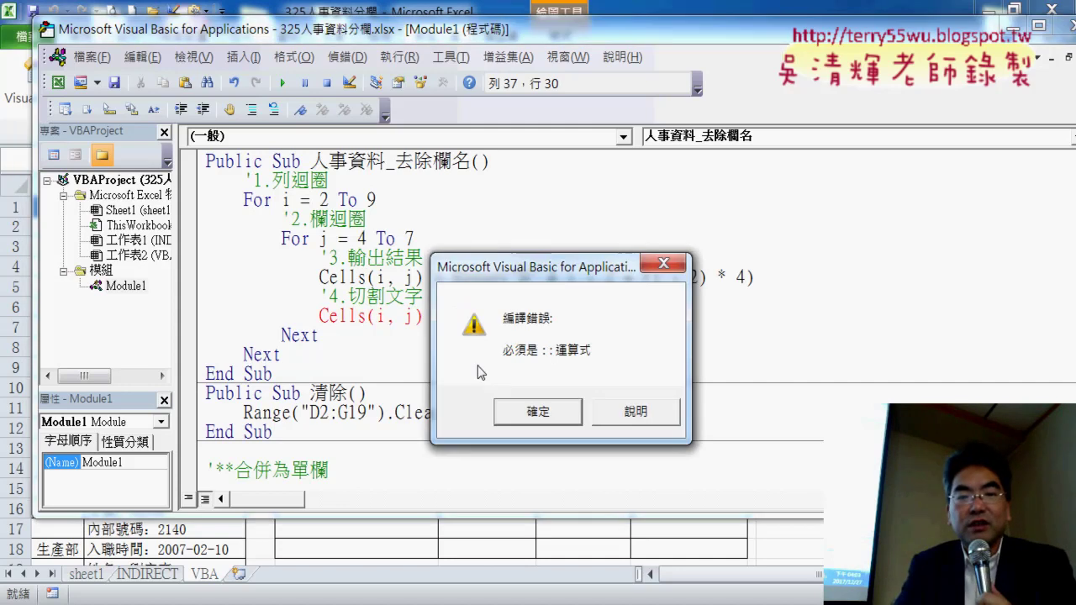
left_click(505, 412)
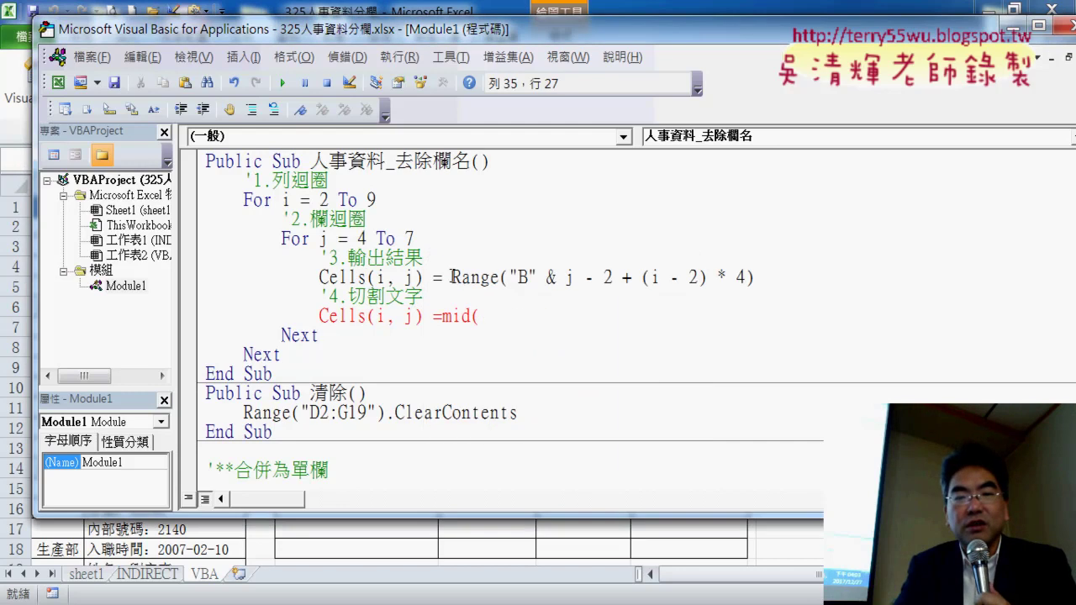
left_click_drag(452, 276, 503, 278)
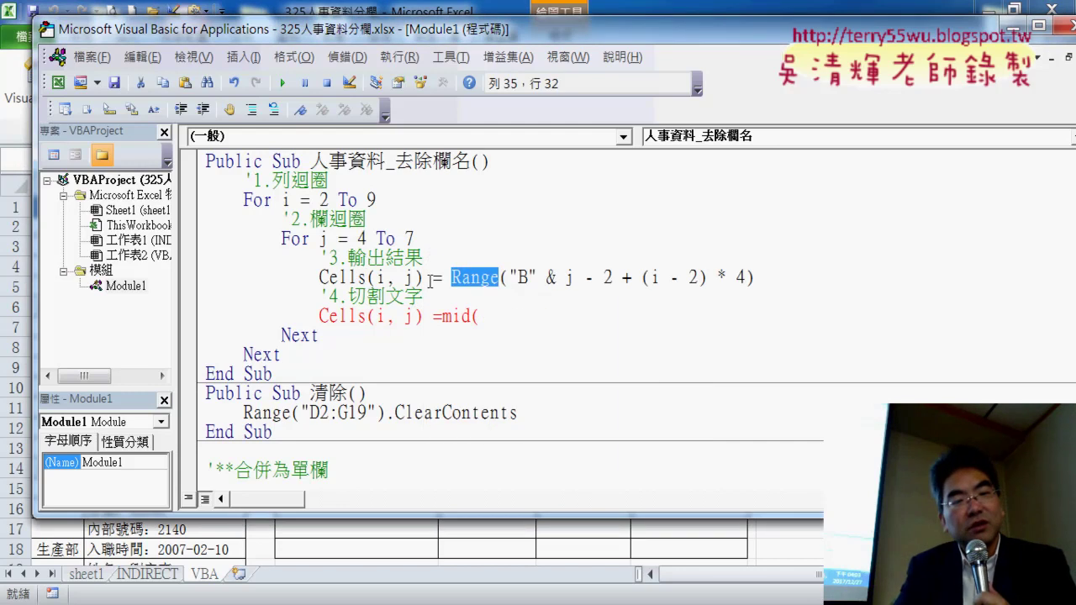
left_click_drag(430, 278, 320, 279)
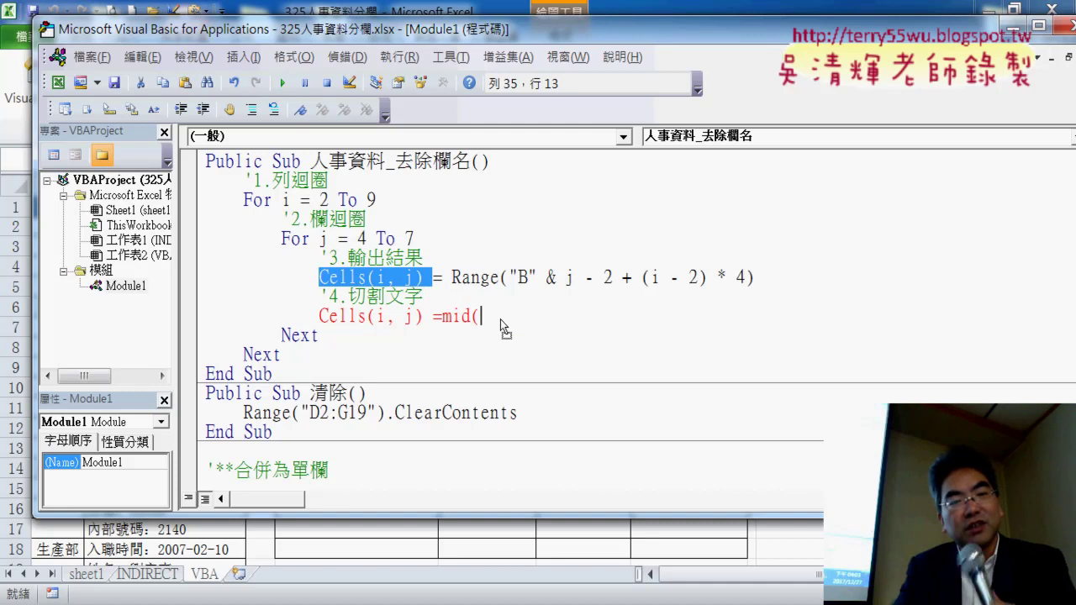
key("ctrl+v")
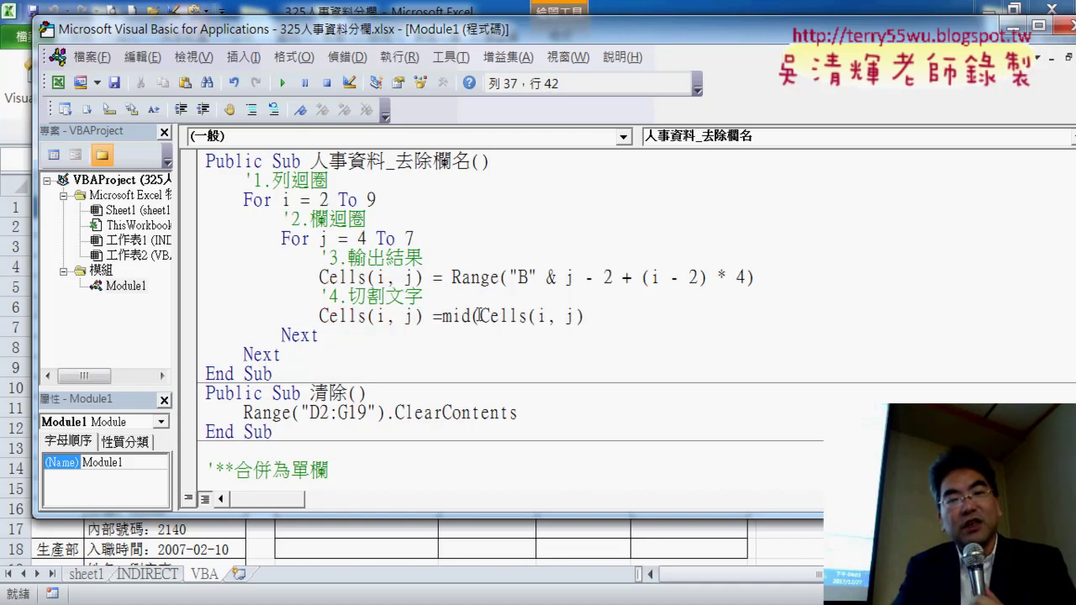
Refill D2:G9 with labelled personnel values, then add a comma after Mid's first argument.
left_click_drag(467, 42, 513, 322)
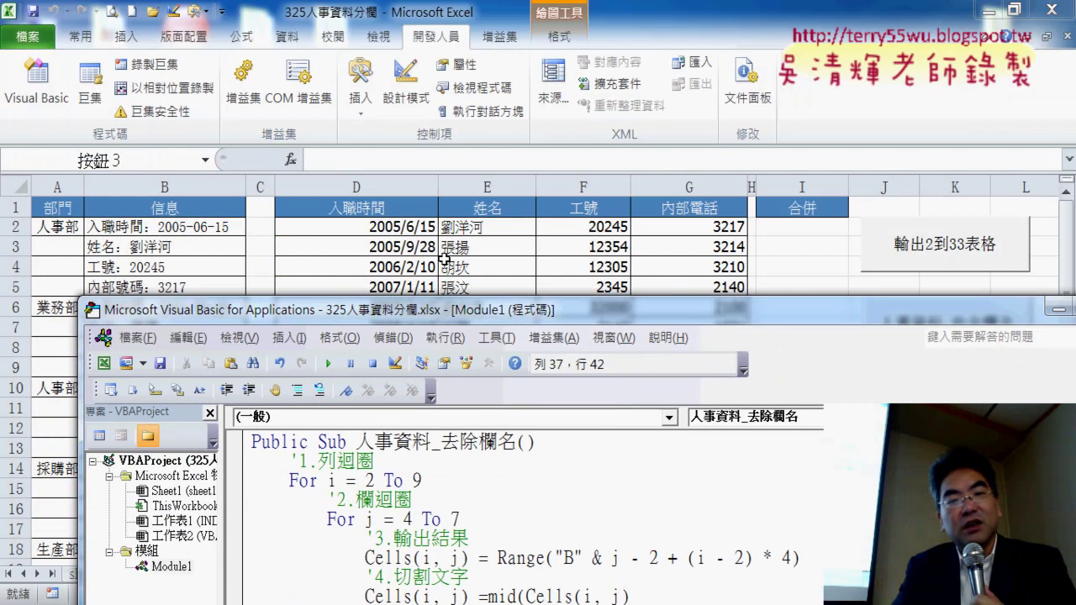
left_click(765, 265)
left_click(924, 345)
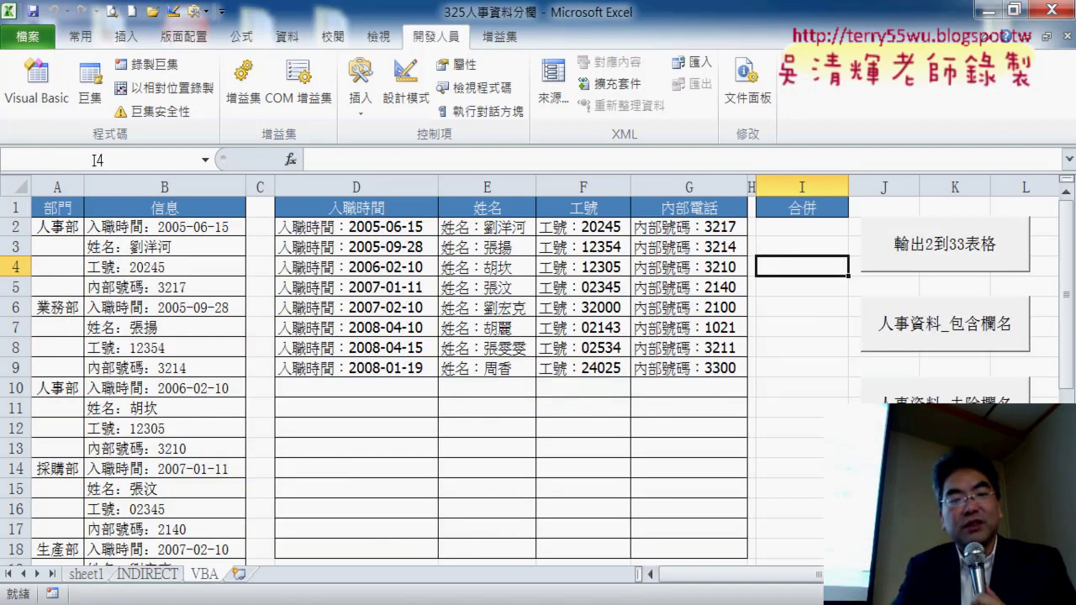
left_click(444, 525)
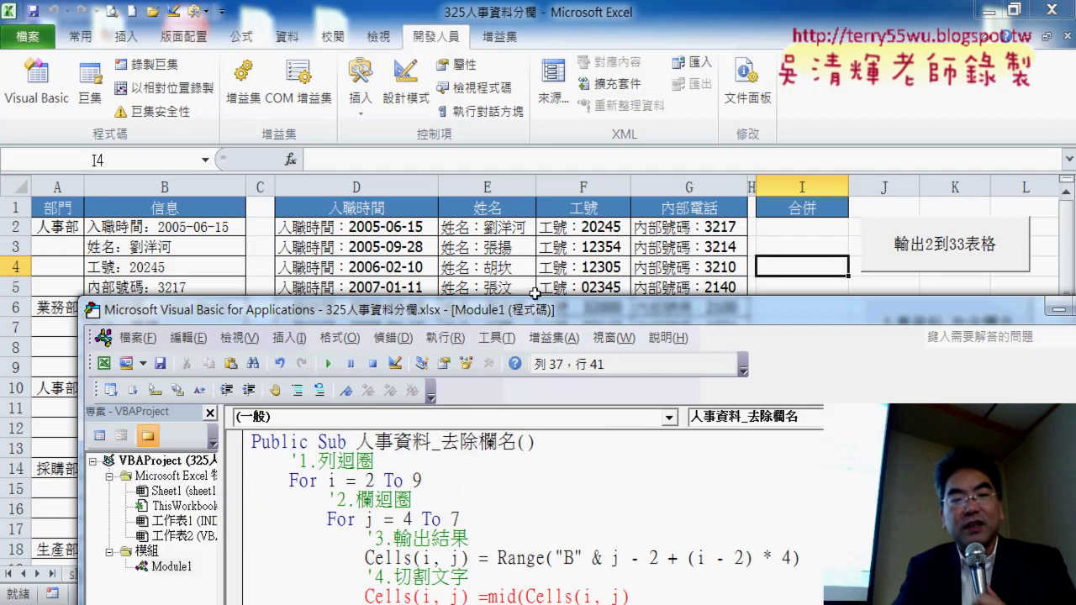
left_click_drag(534, 292, 486, 51)
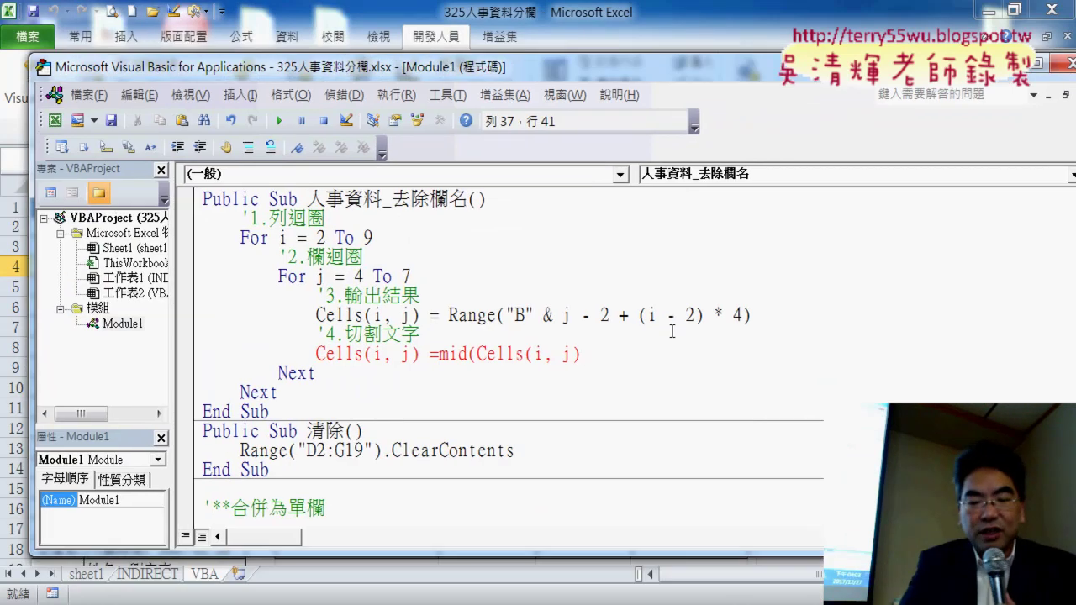
type(",")
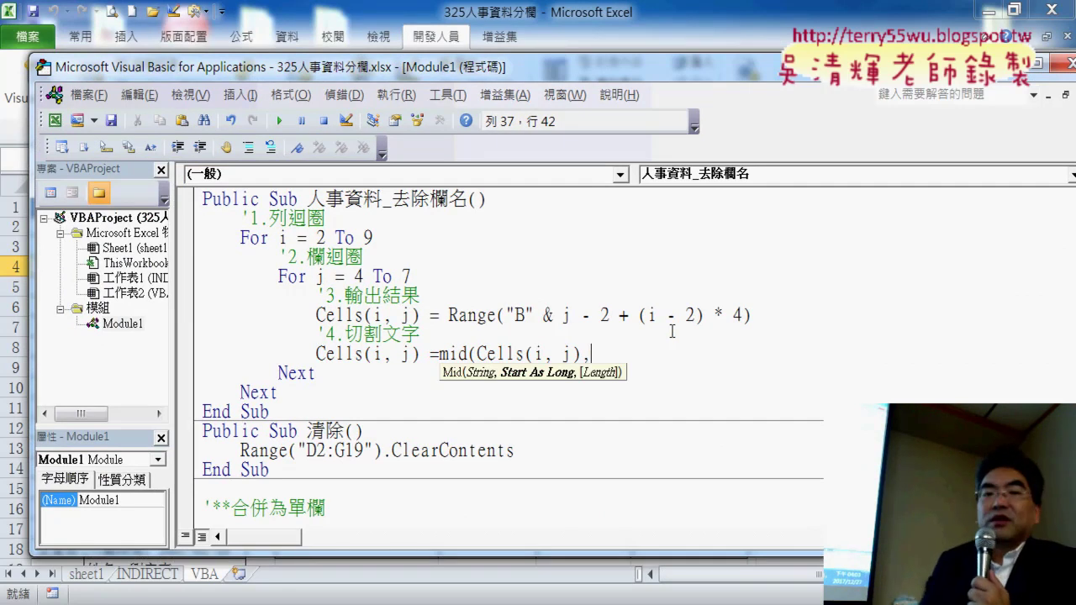
Type len(cells(1,j) as the Mid start-position argument.
left_click_drag(572, 77, 553, 256)
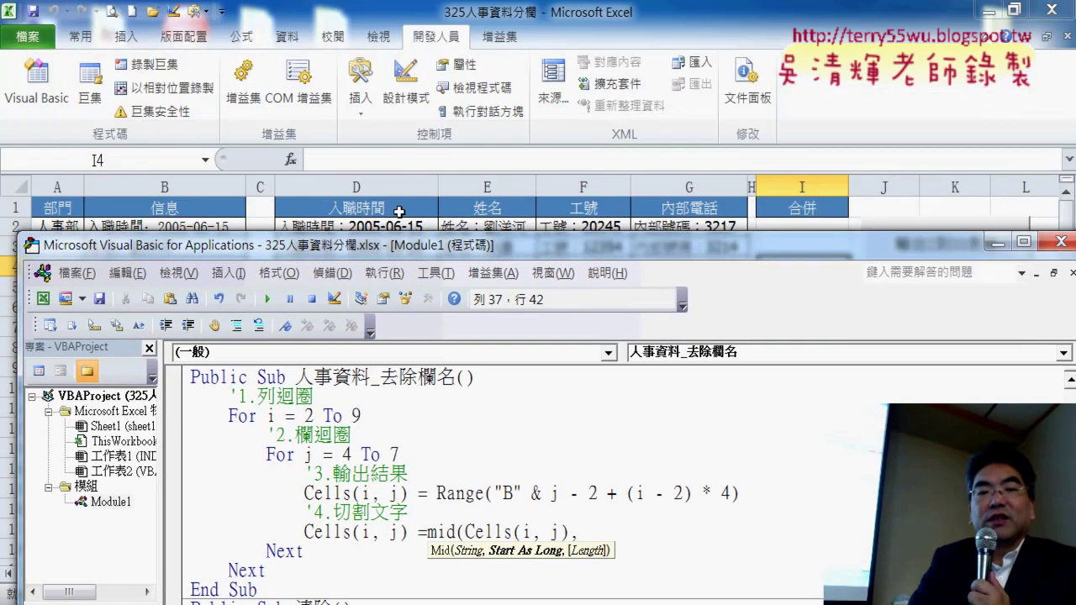
left_click_drag(393, 254, 399, 99)
type("len")
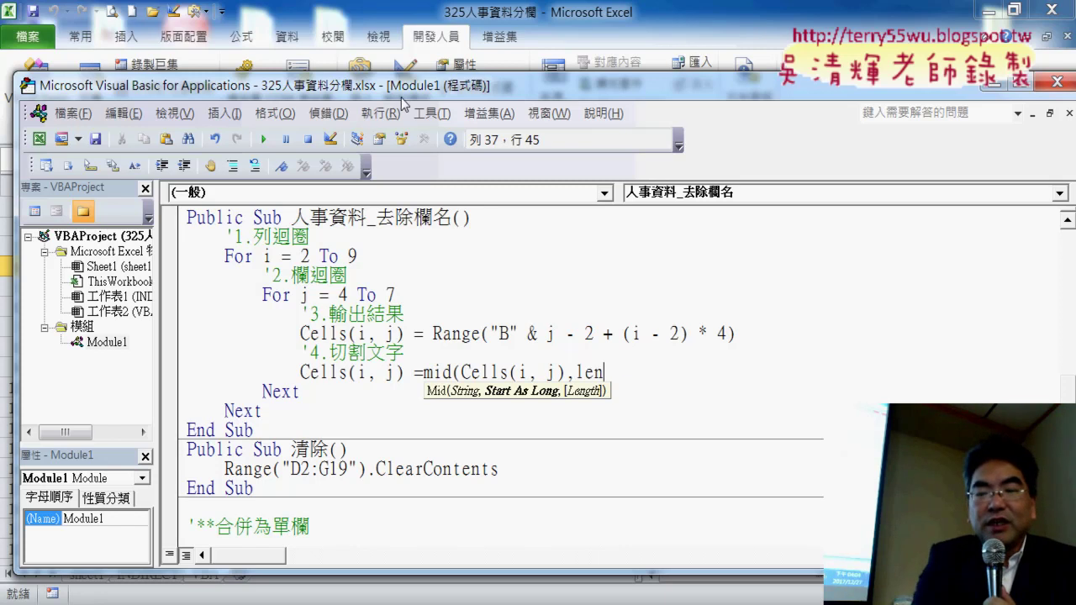
type("(")
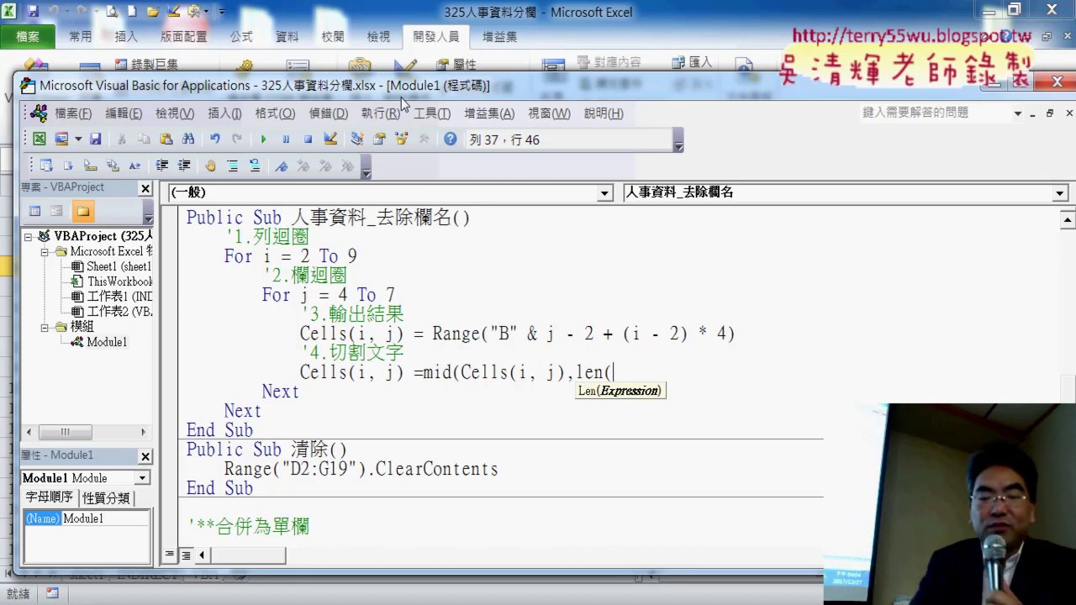
type("cells")
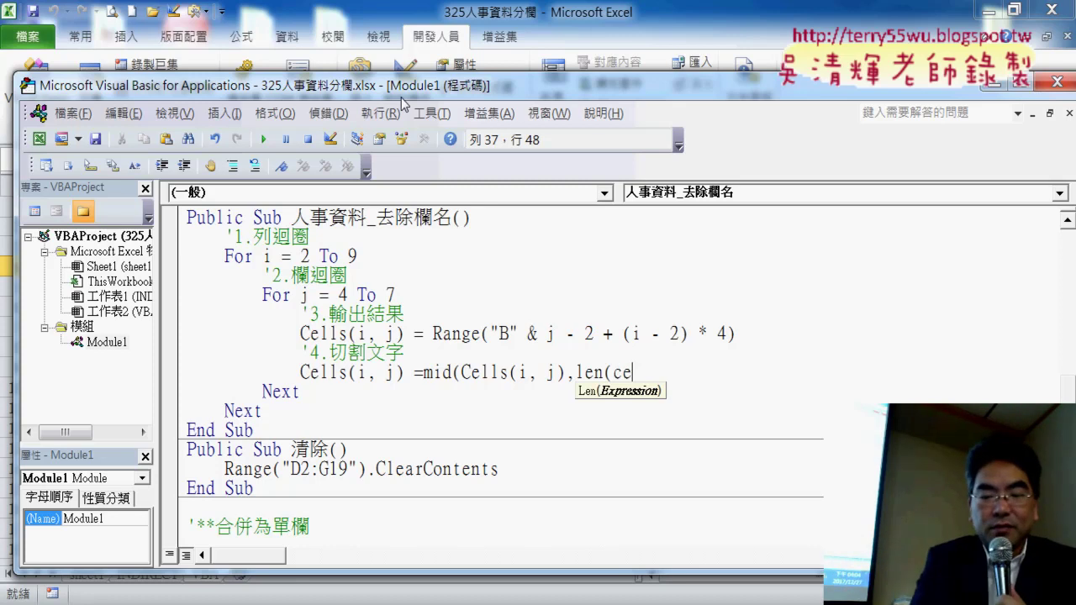
type("(")
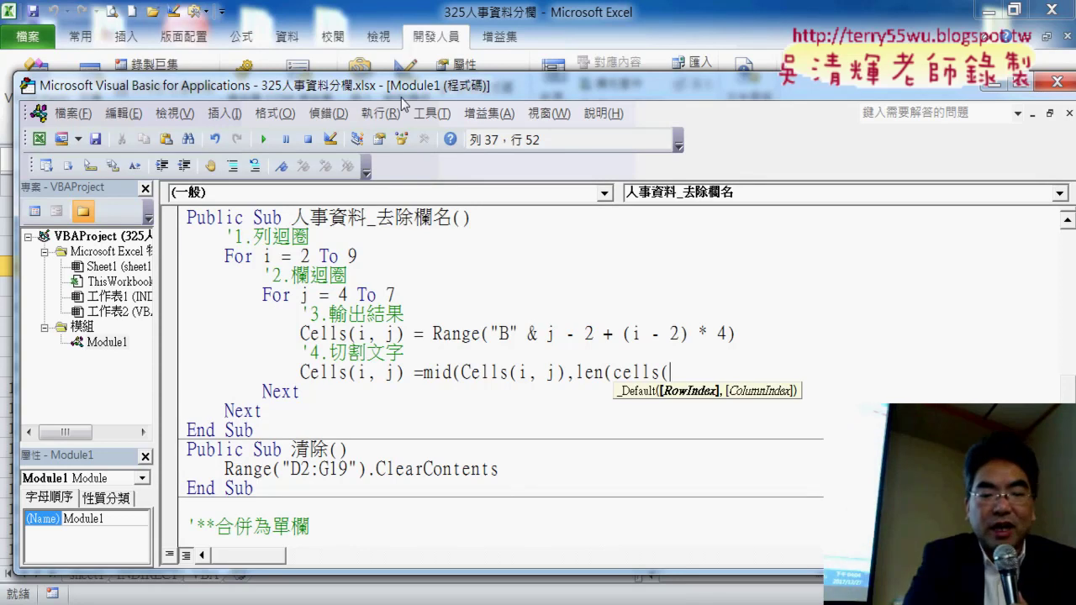
type("1")
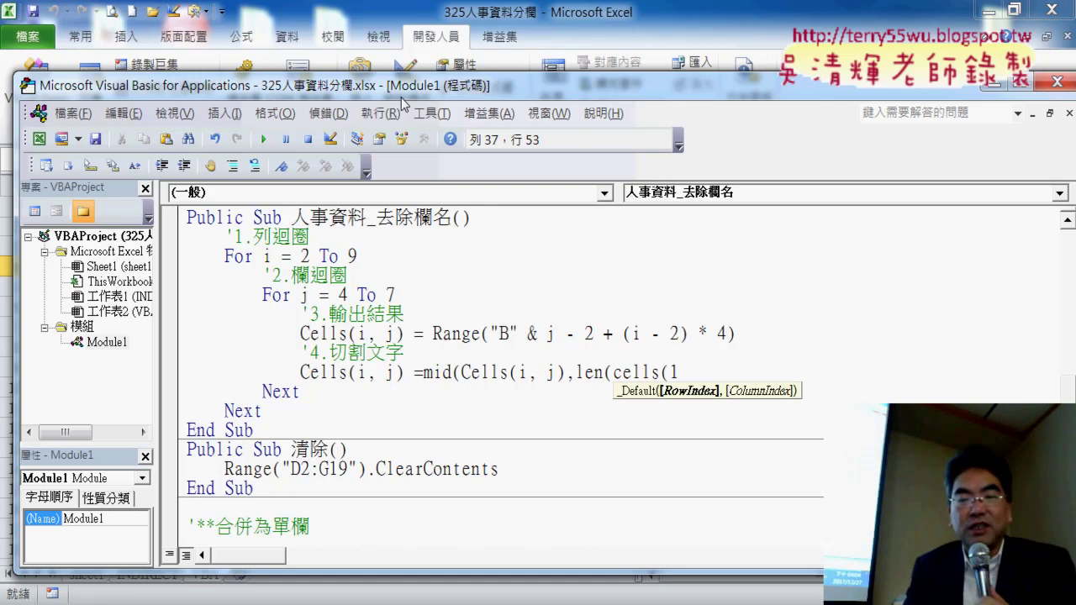
type(",j")
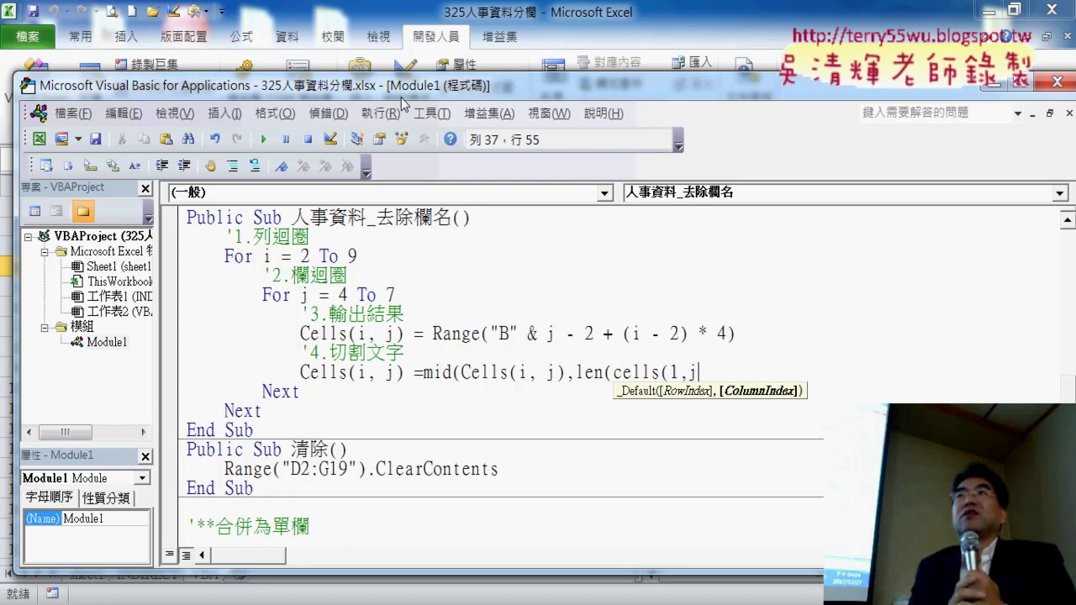
type(")")
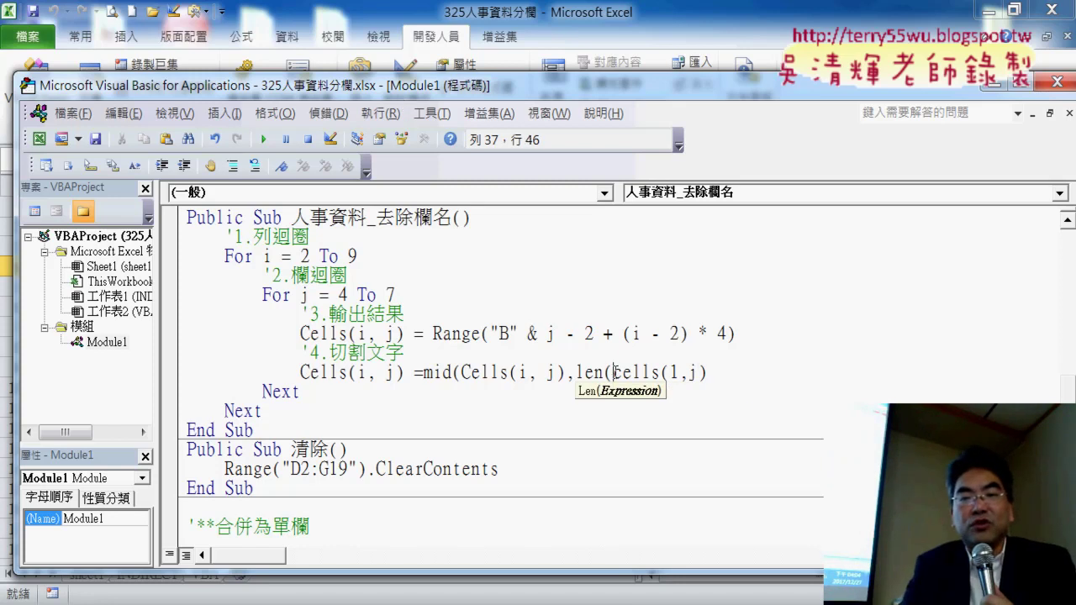
Explain the fixed header row in cells(1,j) with a D$1 sketch, then type ,99) after it.
key("ctrl+z")
left_click(687, 371)
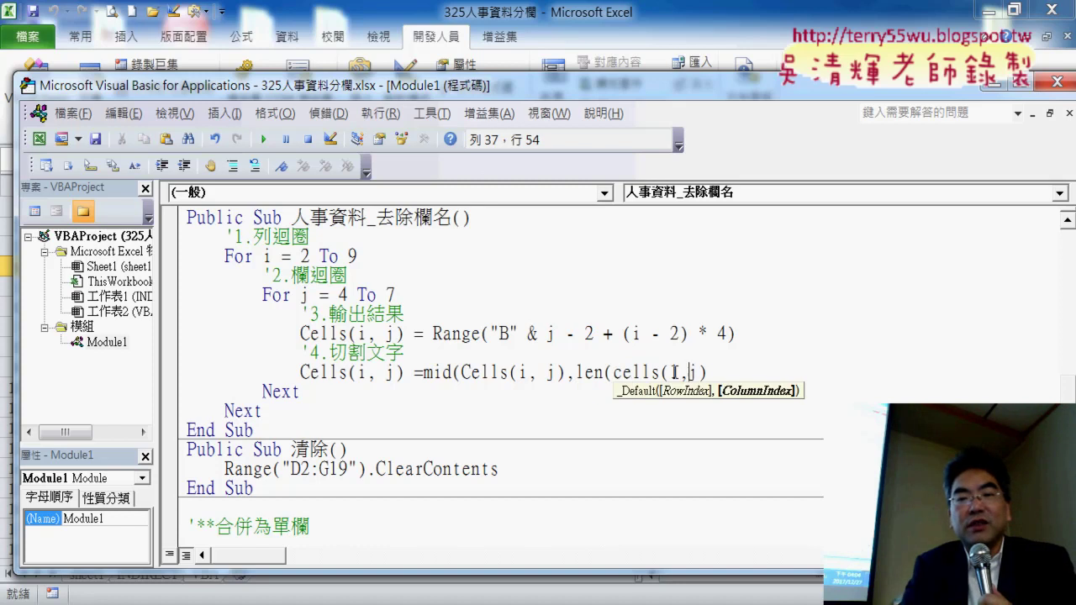
double_click(674, 372)
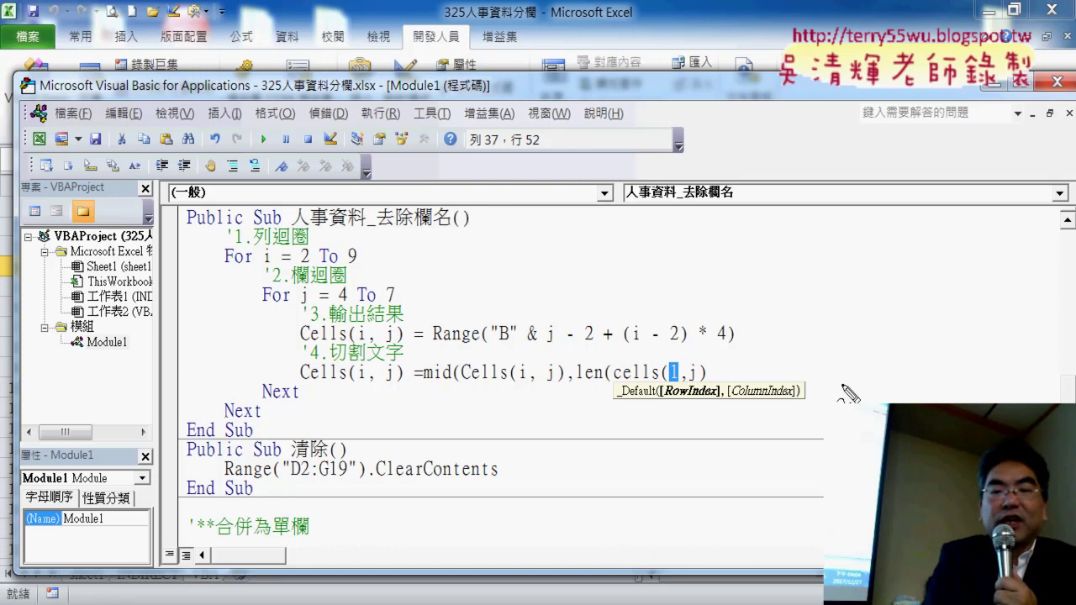
left_click_drag(664, 256, 637, 293)
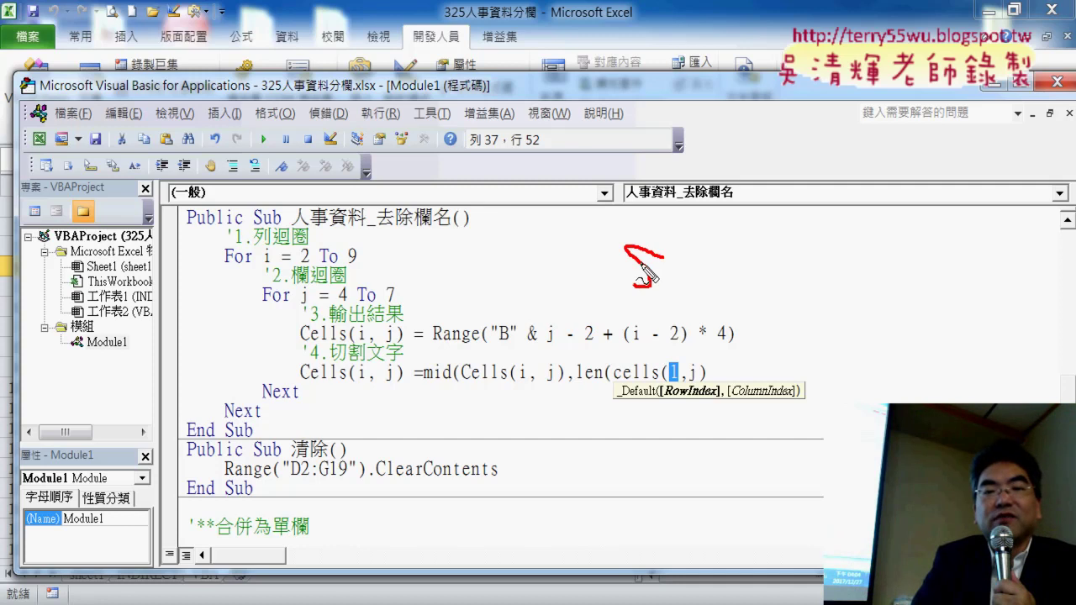
left_click_drag(641, 228, 644, 316)
left_click_drag(674, 232, 672, 295)
left_click_drag(590, 229, 593, 312)
mouse_move(593, 234)
left_mouse_down()
mouse_move(606, 235)
mouse_move(599, 304)
mouse_move(613, 320)
left_mouse_up()
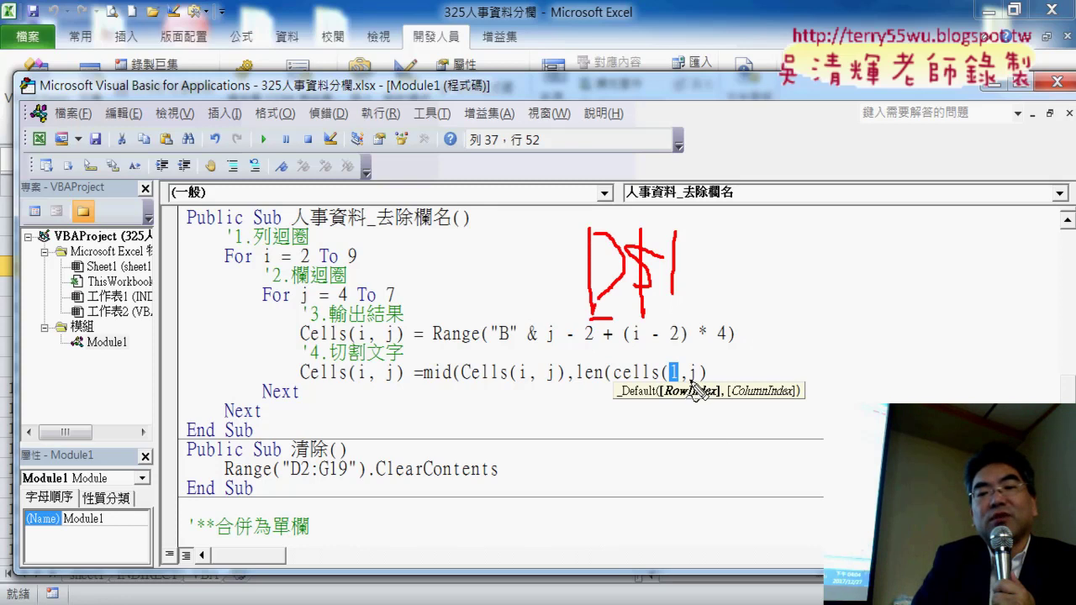
left_click_drag(686, 380, 699, 376)
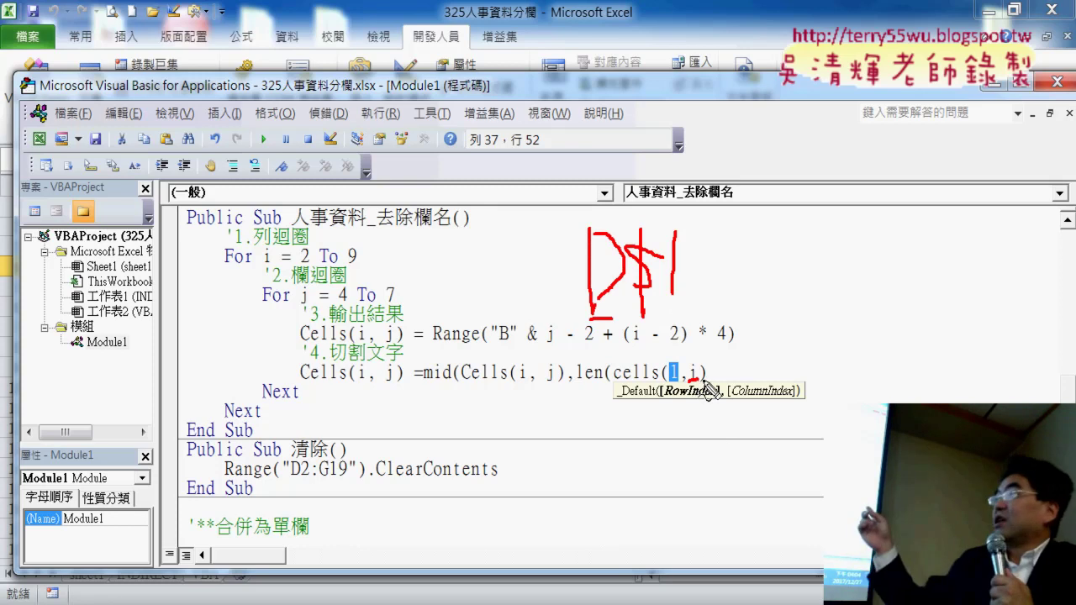
key("Escape")
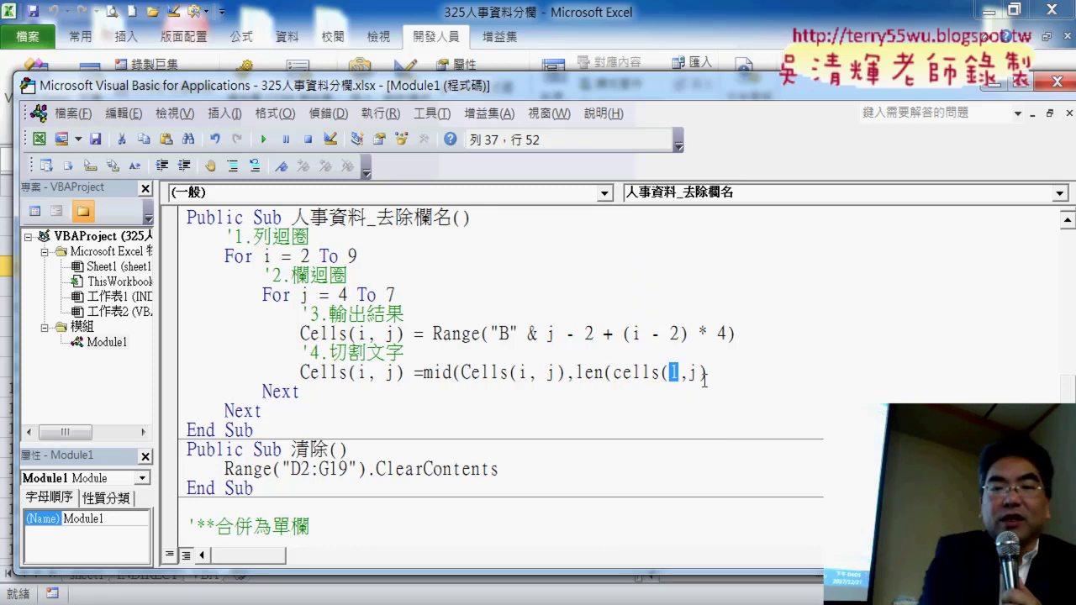
left_click(748, 379)
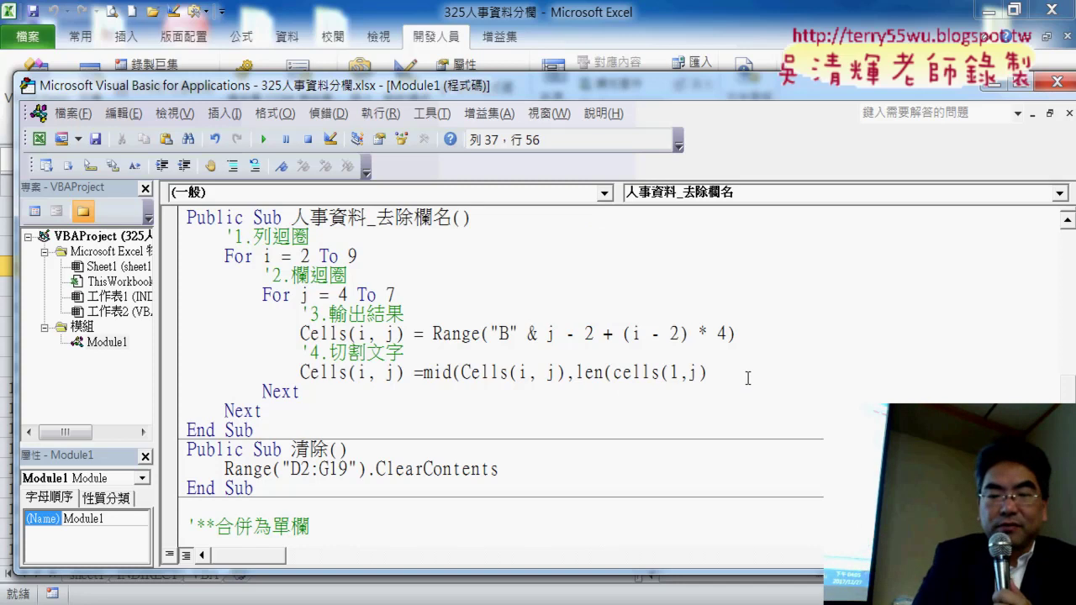
type(",")
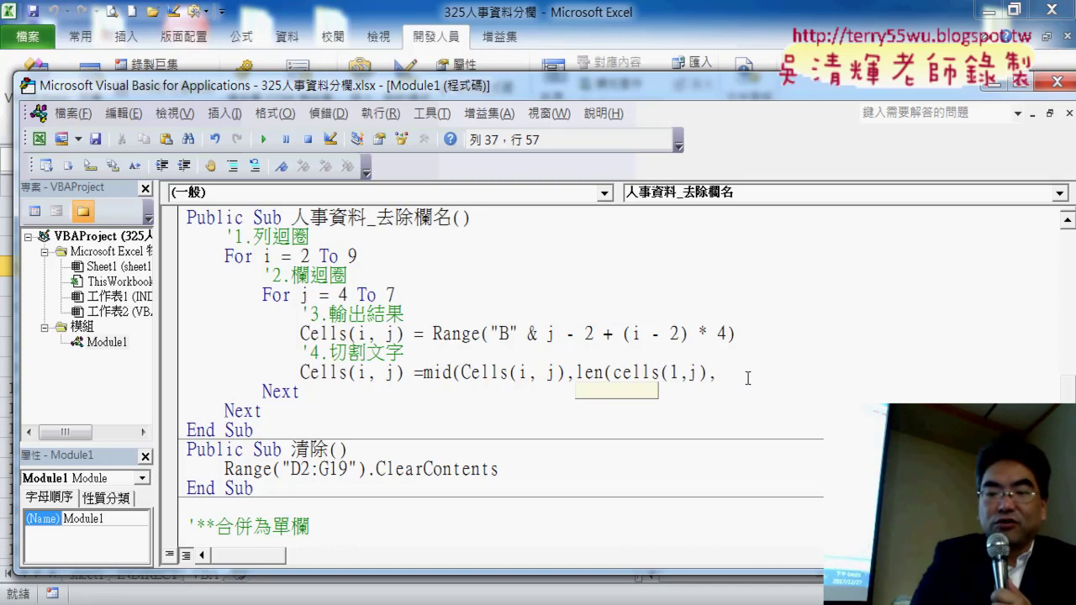
type("99)")
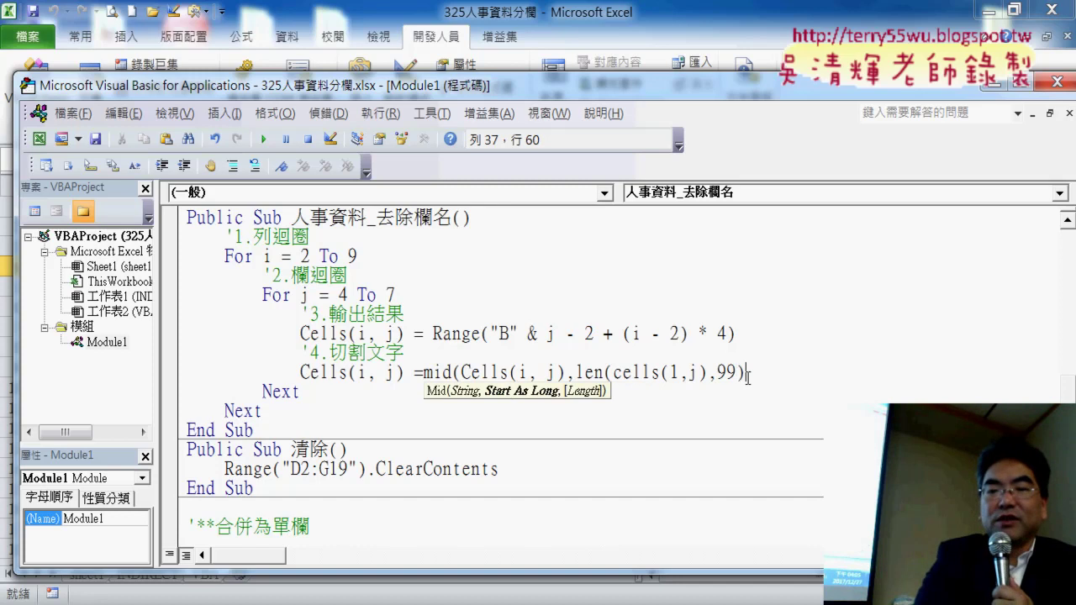
Fix the missing bracket so the line reads Mid(Cells(i, j), Len(Cells(1, j)), 99).
key("Return")
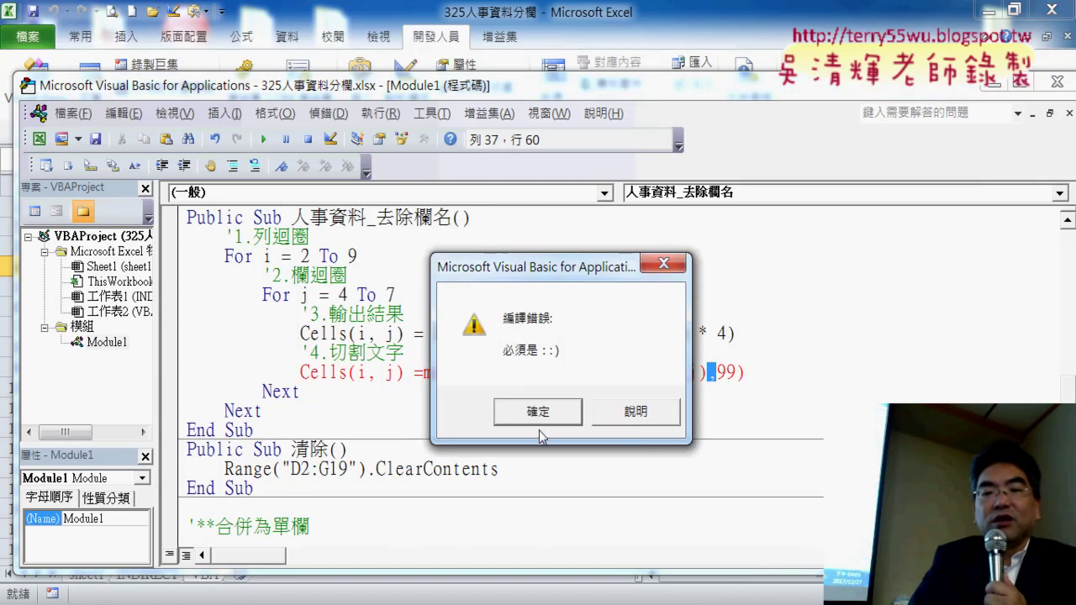
left_click(538, 414)
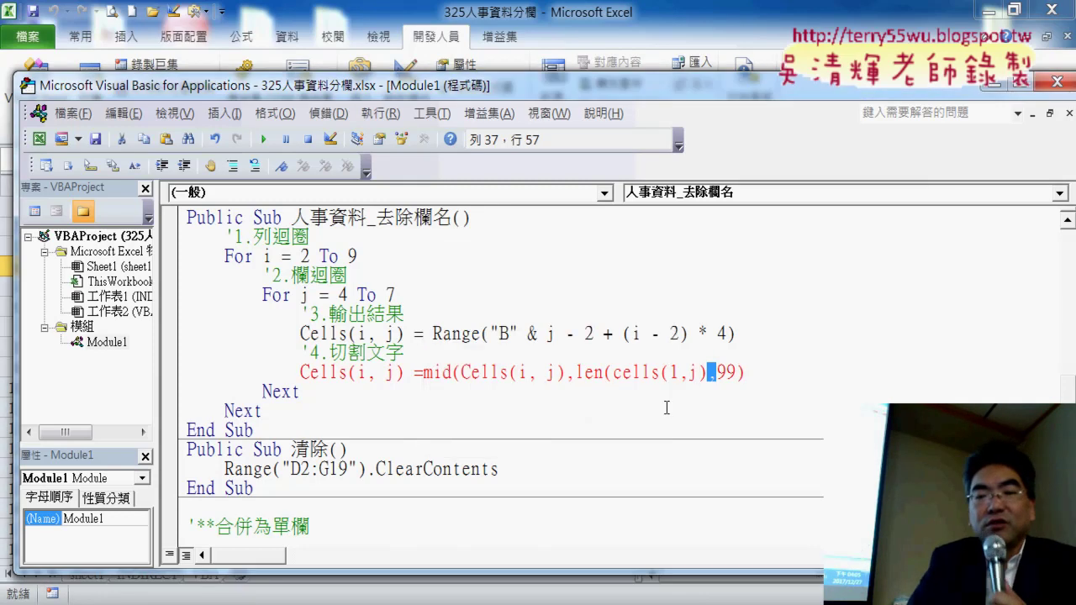
left_click(708, 374)
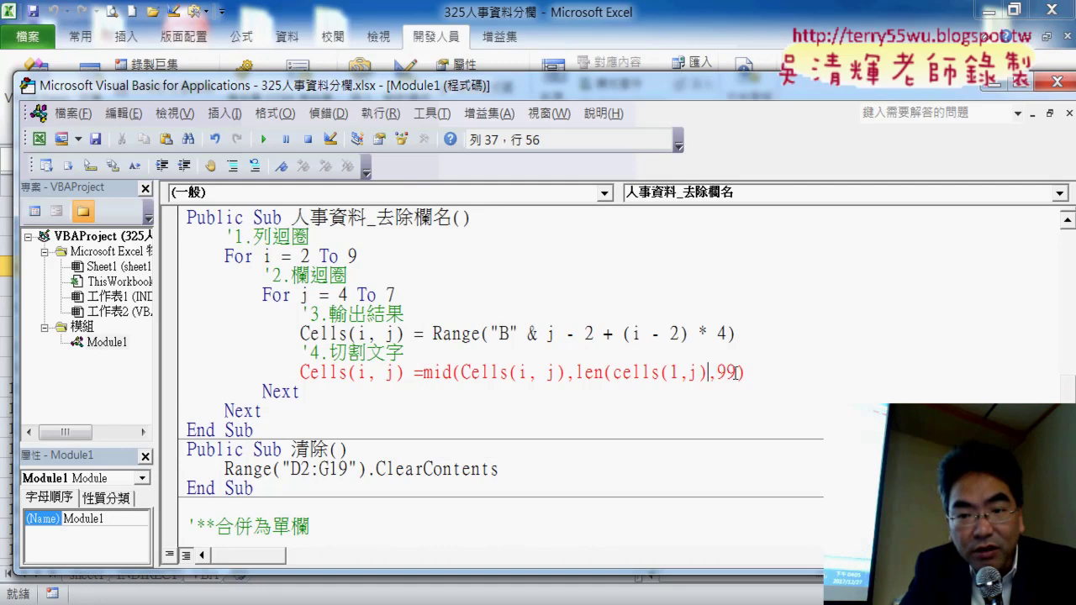
type(")")
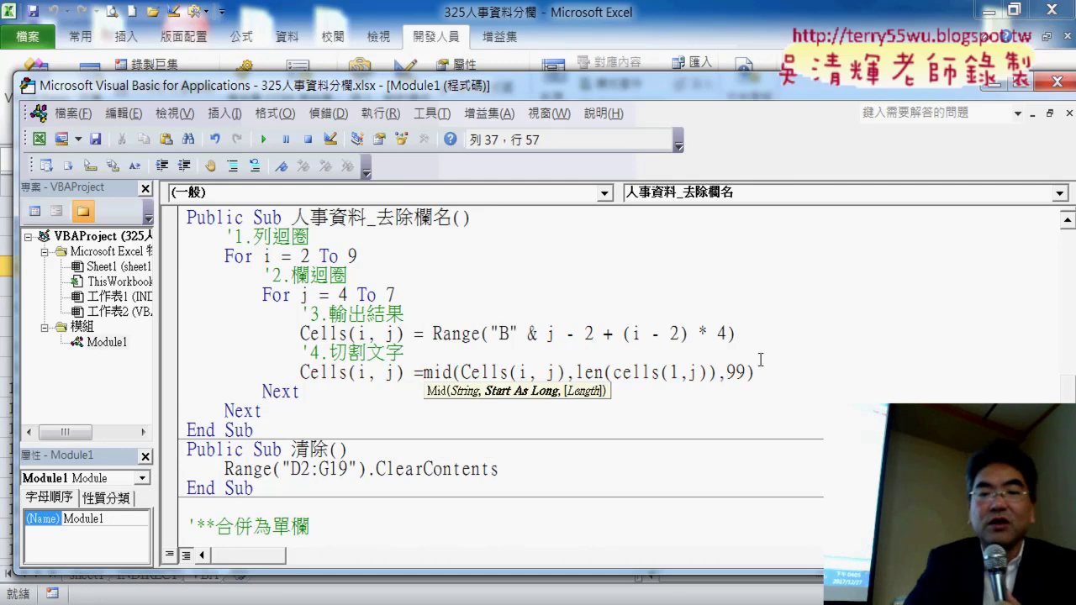
left_click(755, 437)
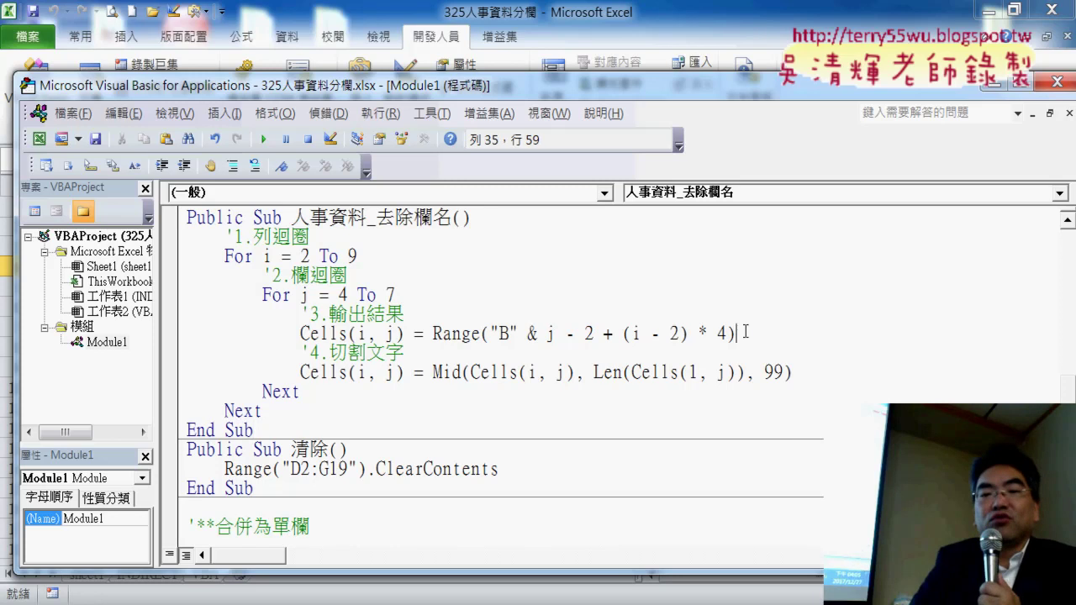
Highlight the column-B copy and Mid statements, then reveal the worksheet behind the editor.
left_click_drag(744, 333, 318, 333)
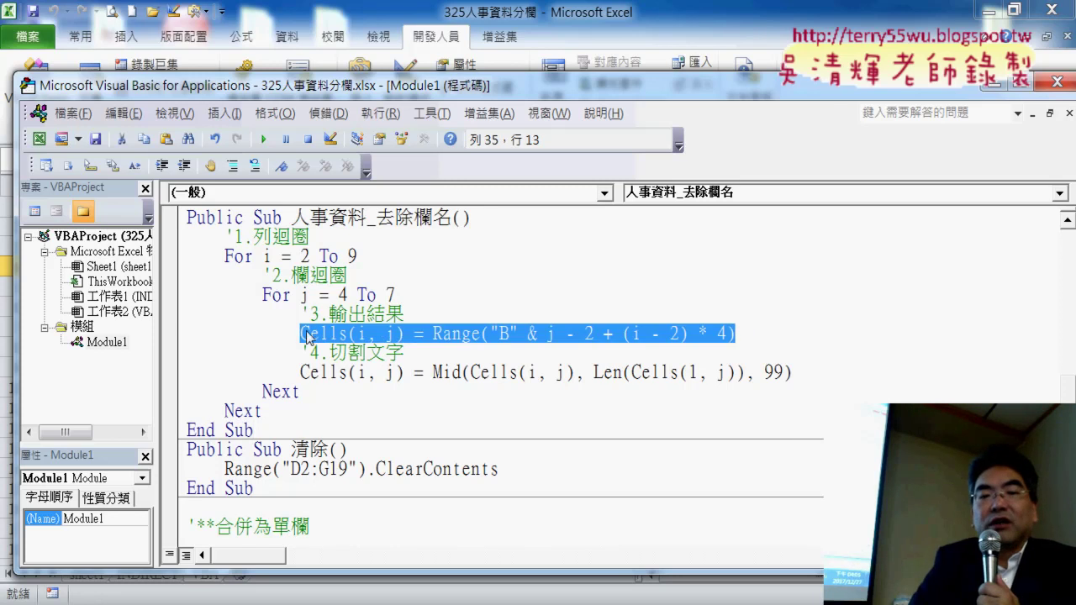
left_click_drag(792, 372, 432, 372)
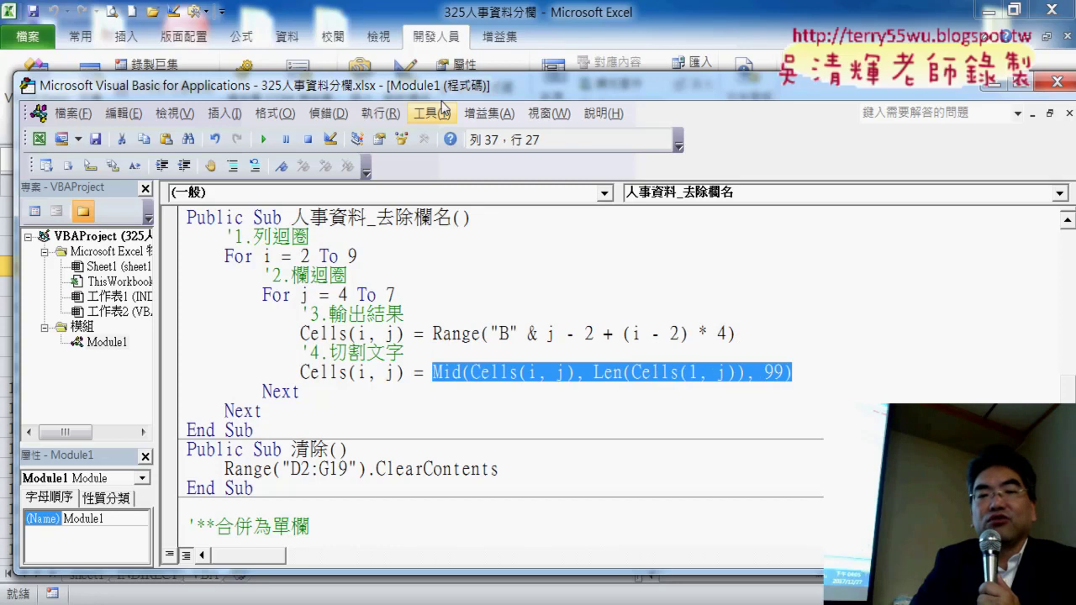
mouse_move(450, 85)
left_mouse_down()
mouse_move(559, 301)
mouse_move(556, 264)
left_mouse_up()
Pause the 人事資料_去除欄名 macro at a breakpoint on the copy statement and step past it.
left_click(286, 501)
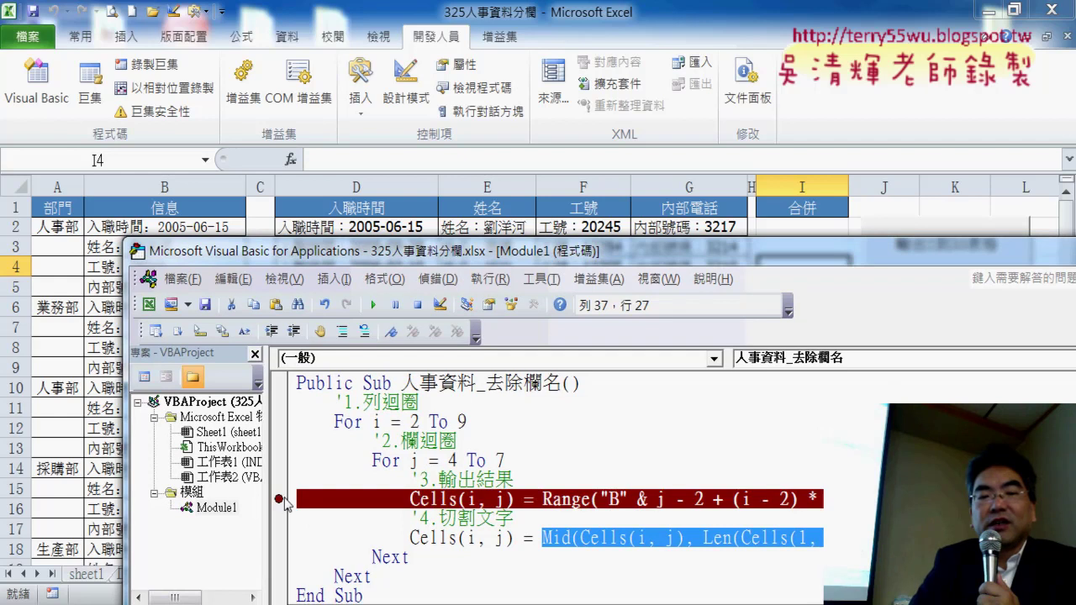
left_click(374, 306)
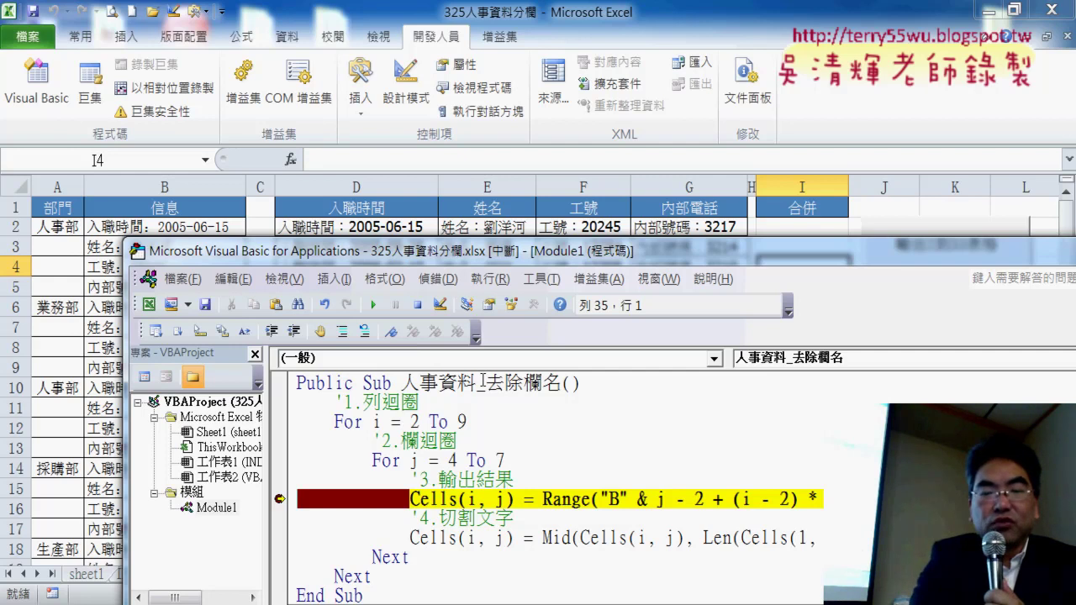
key("F8")
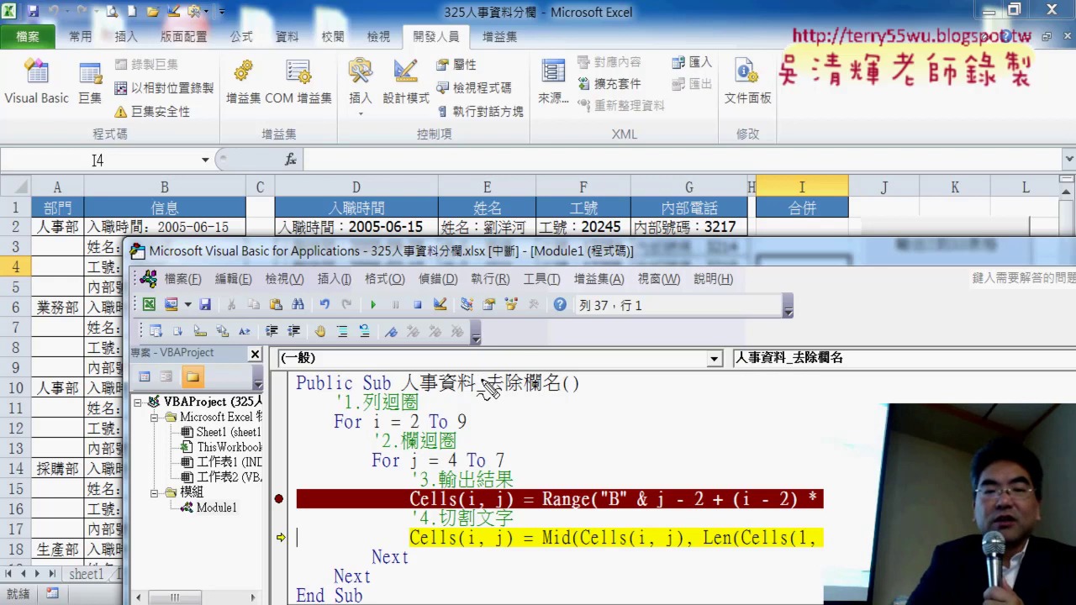
left_click_drag(417, 250, 424, 227)
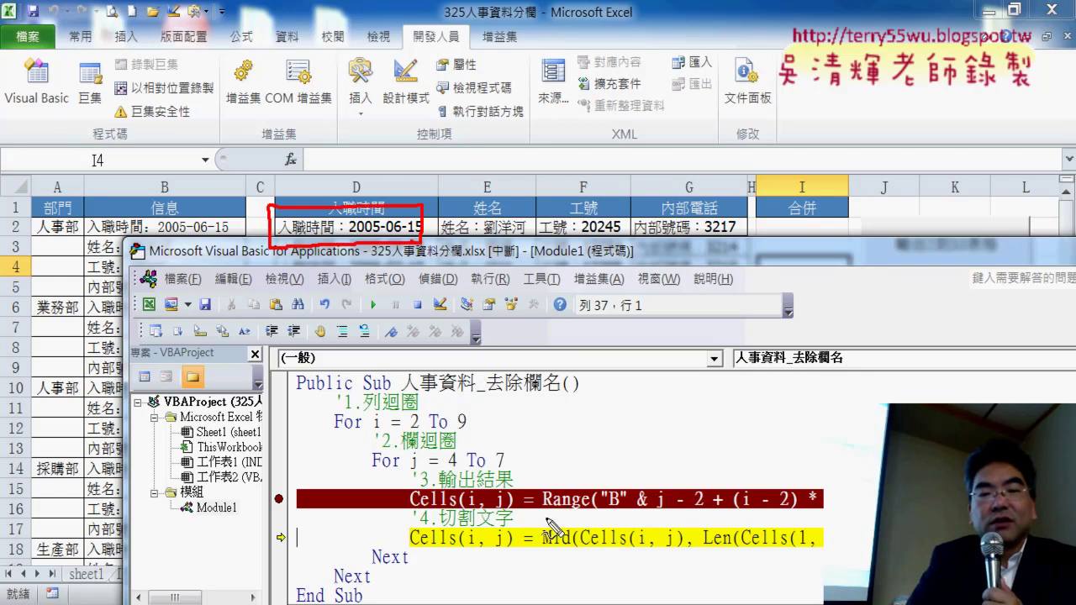
mouse_move(508, 503)
left_mouse_down()
mouse_move(425, 330)
mouse_move(412, 254)
left_mouse_up()
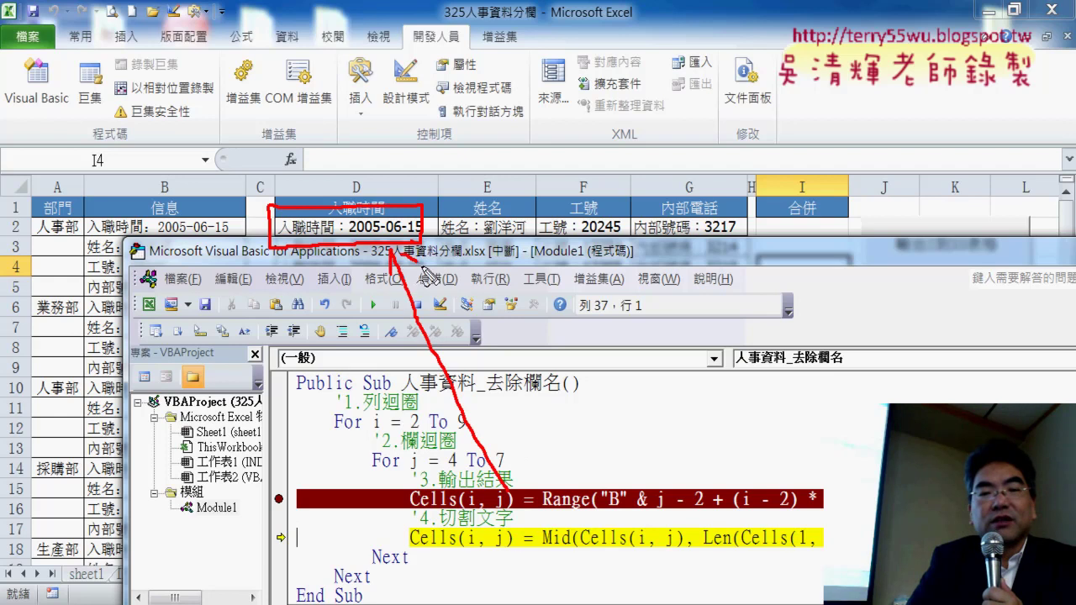
left_click_drag(555, 550, 824, 561)
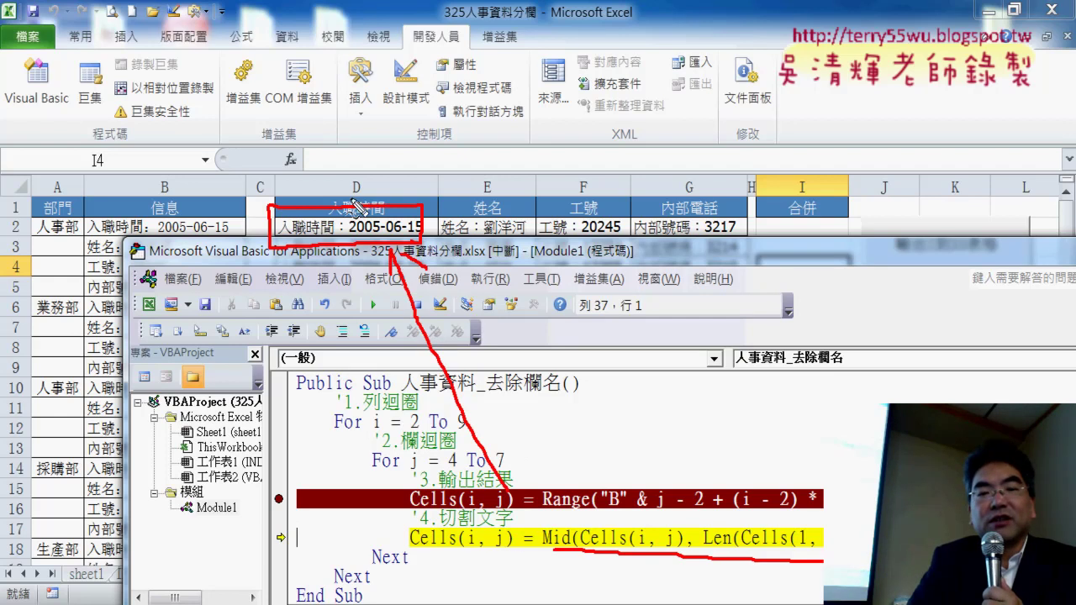
left_click_drag(351, 200, 354, 270)
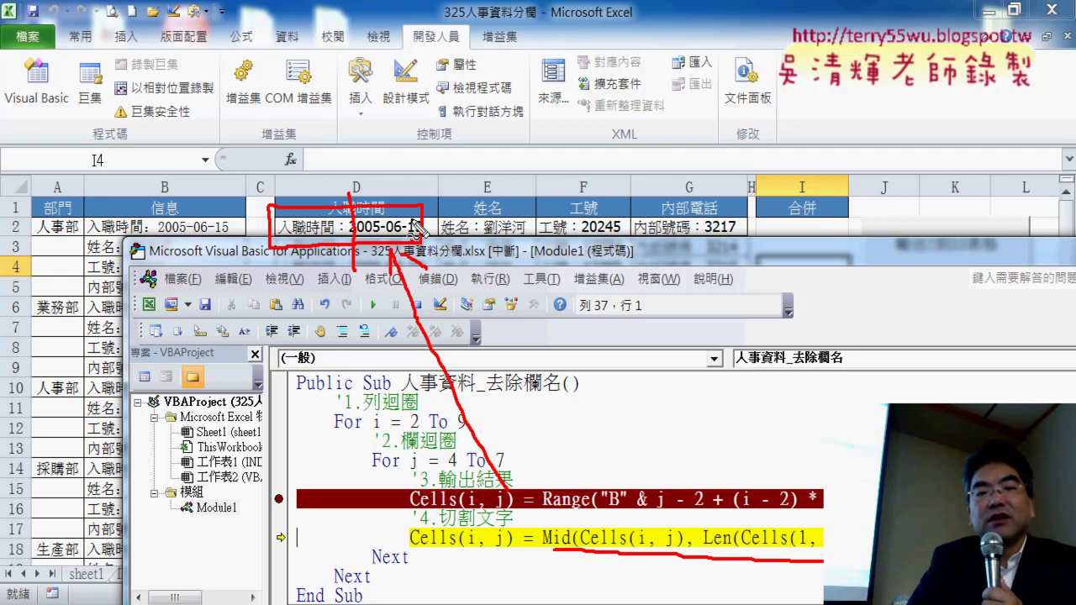
key("Escape")
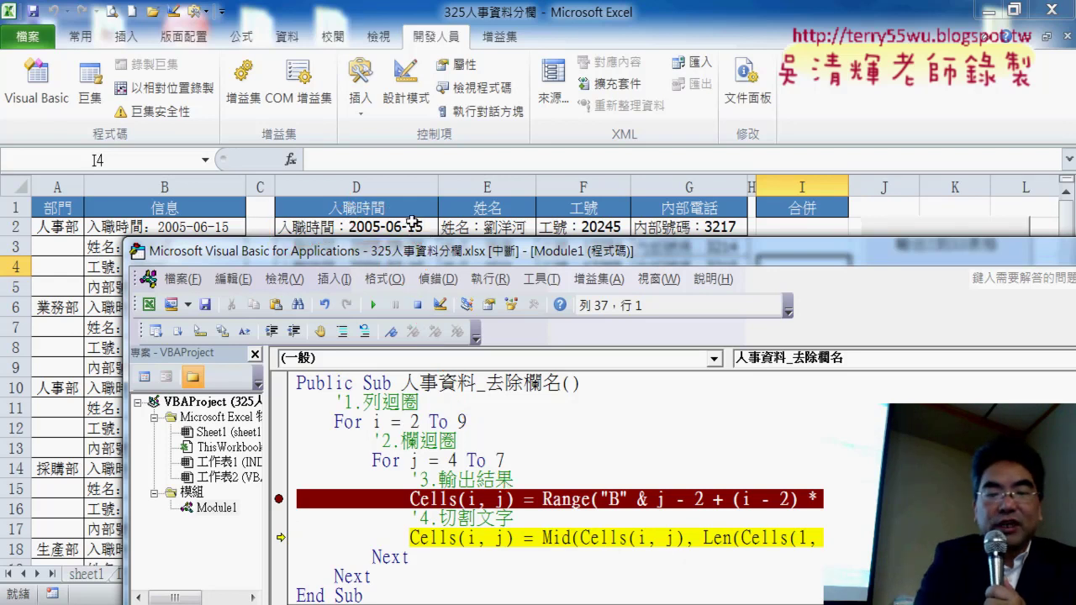
Add + 2 to the Mid start position and rerun the text-cutting line so D2 shows 2015/5/6.
key("F8")
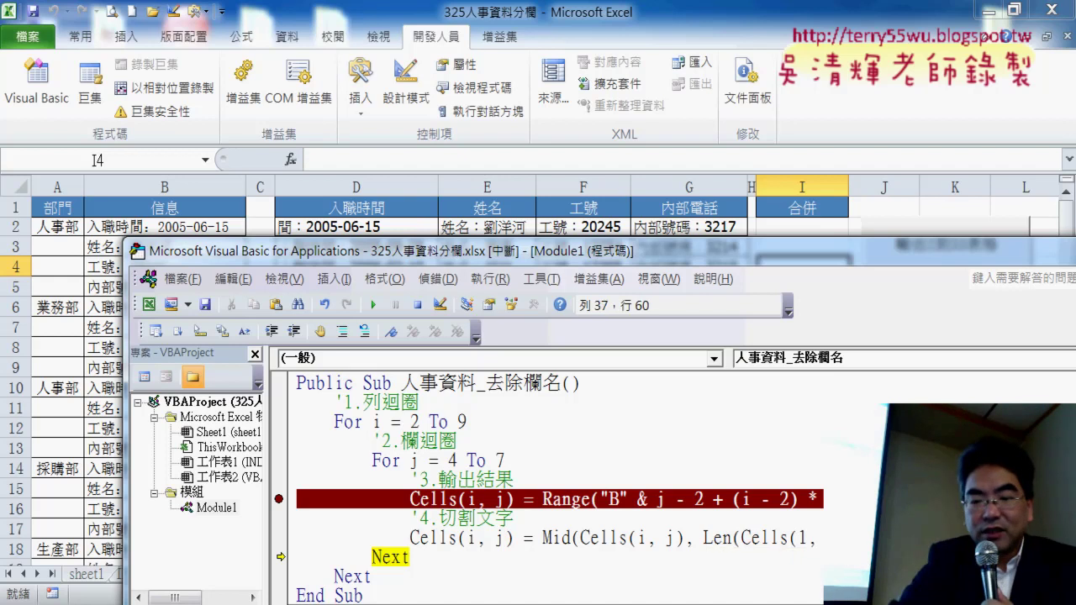
key("Right")
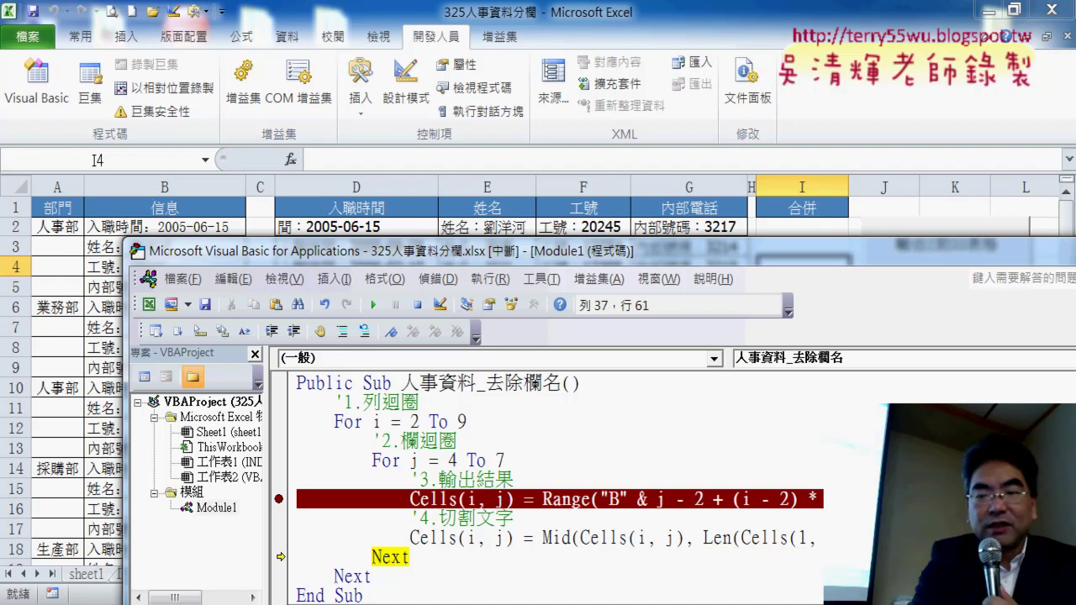
key("Right")
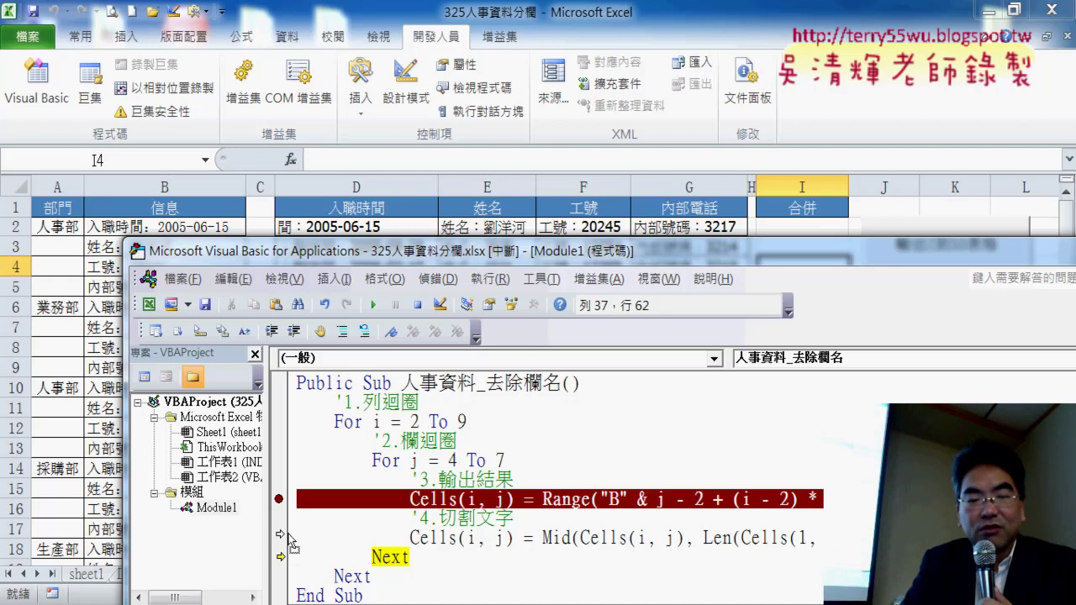
left_click_drag(284, 532, 284, 538)
left_click_drag(469, 251, 451, 67)
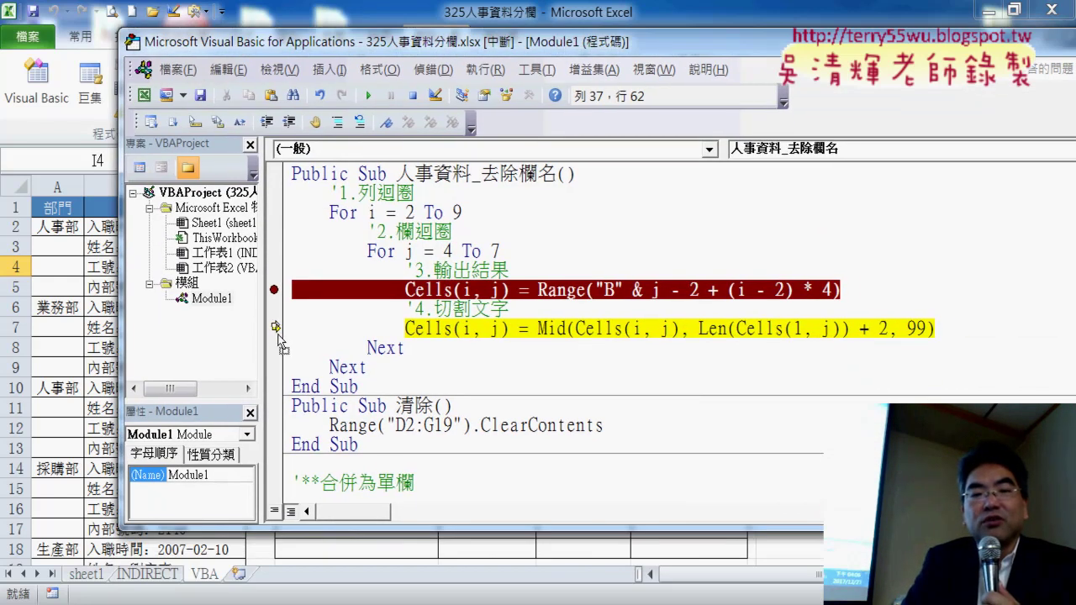
left_click_drag(280, 349, 279, 347)
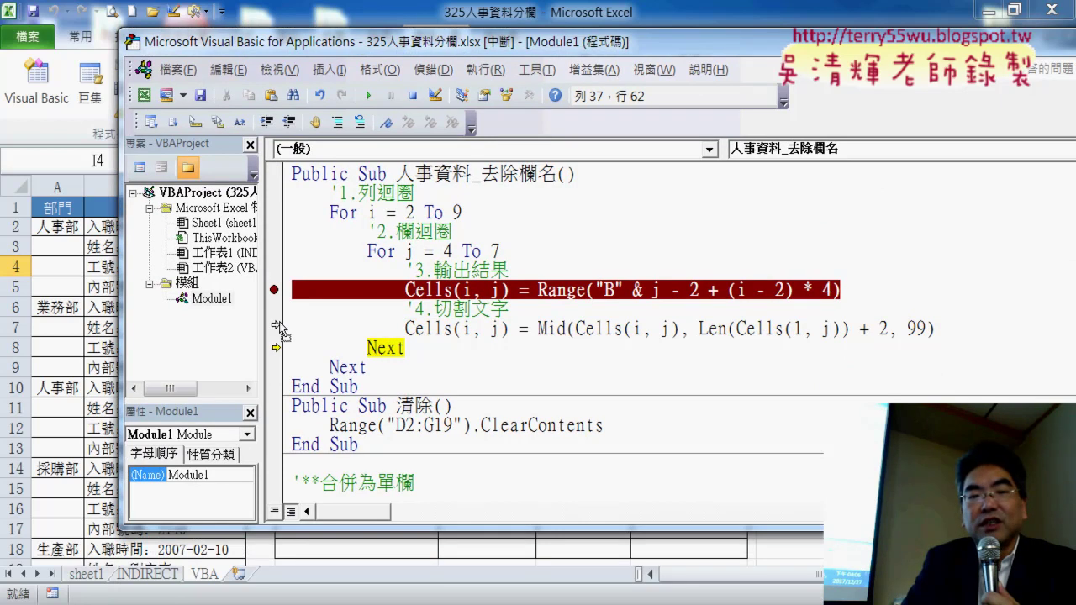
left_click_drag(280, 330, 278, 323)
left_click_drag(435, 42, 382, 266)
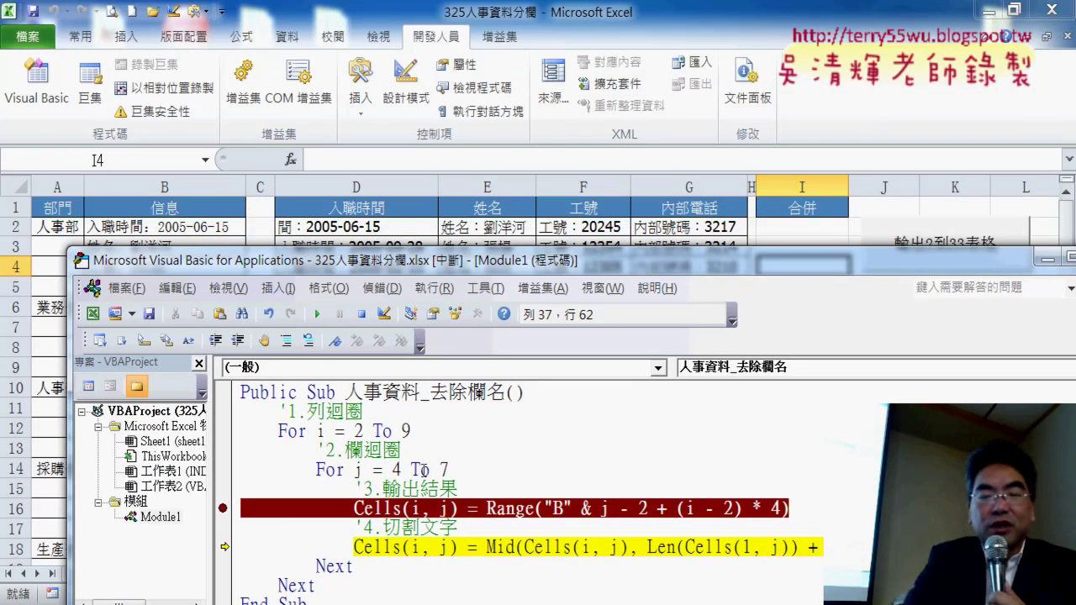
key("F8")
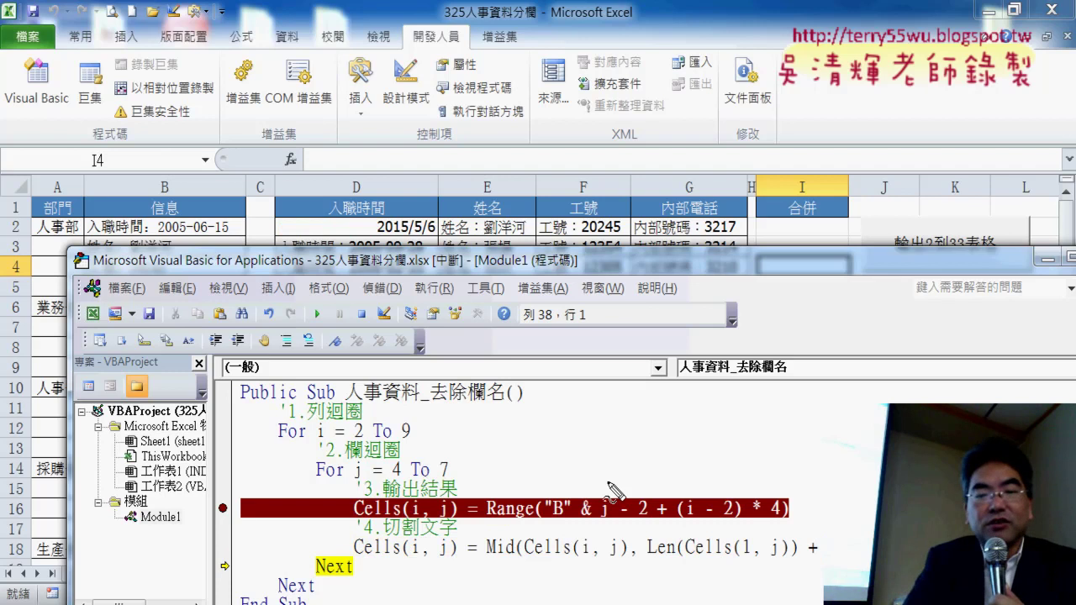
mouse_move(464, 572)
left_mouse_down()
mouse_move(344, 216)
mouse_move(349, 227)
left_mouse_up()
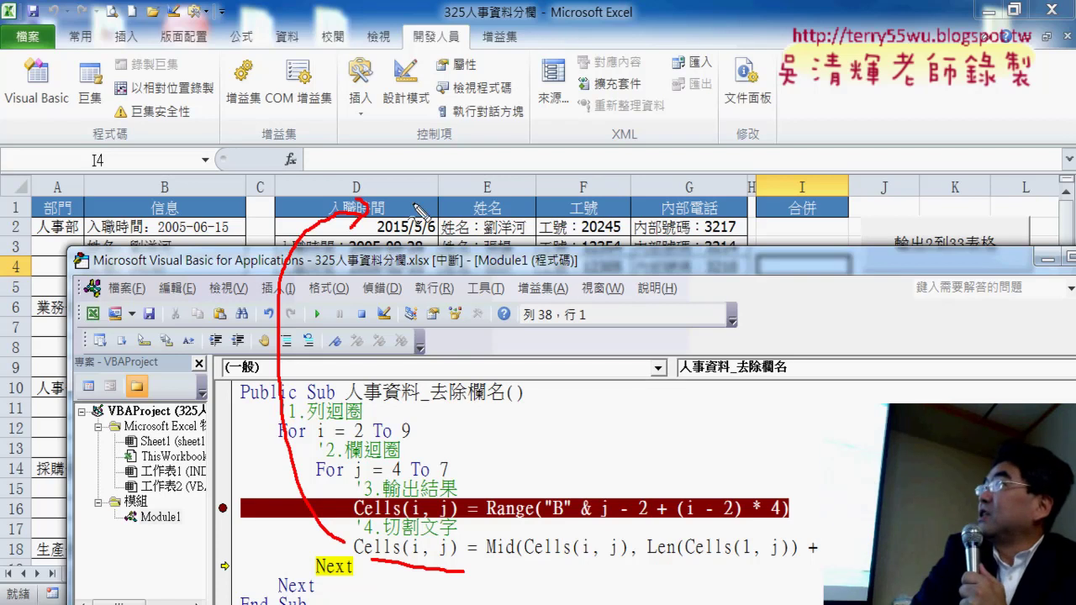
Clear the breakpoint and run the macro to the end, filling D2:G9 with label-free values like 20245 and 3217.
left_click_drag(418, 143, 380, 184)
left_click_drag(474, 143, 455, 179)
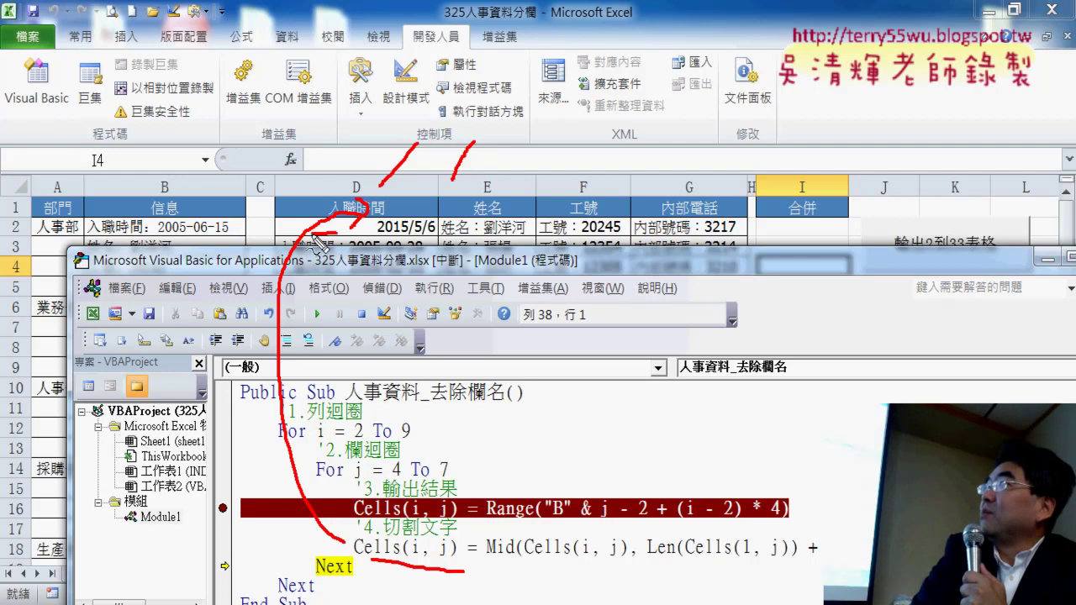
left_click_drag(290, 243, 430, 235)
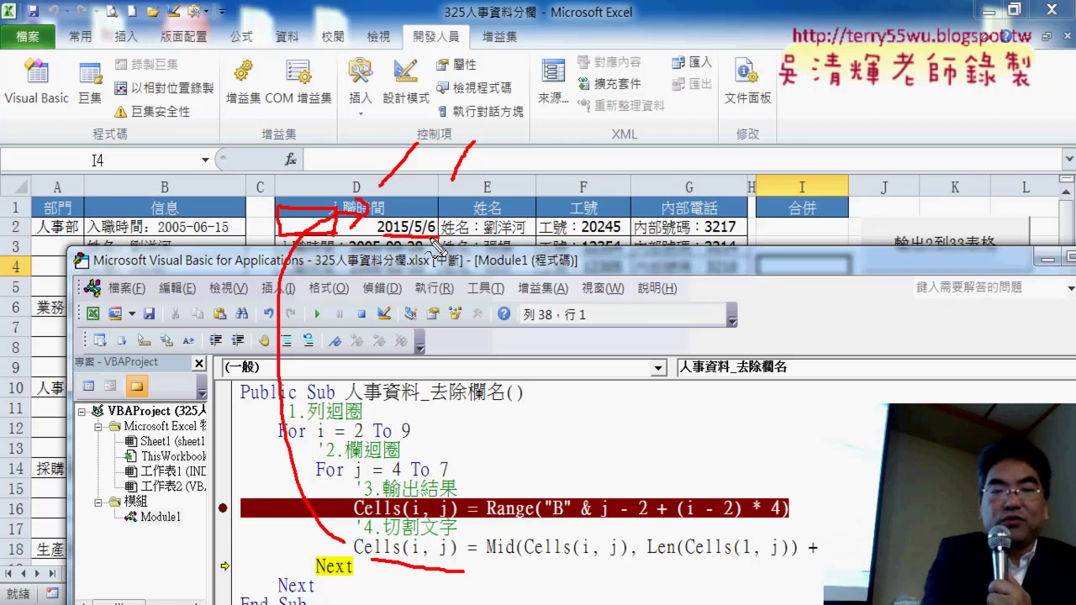
key("Escape")
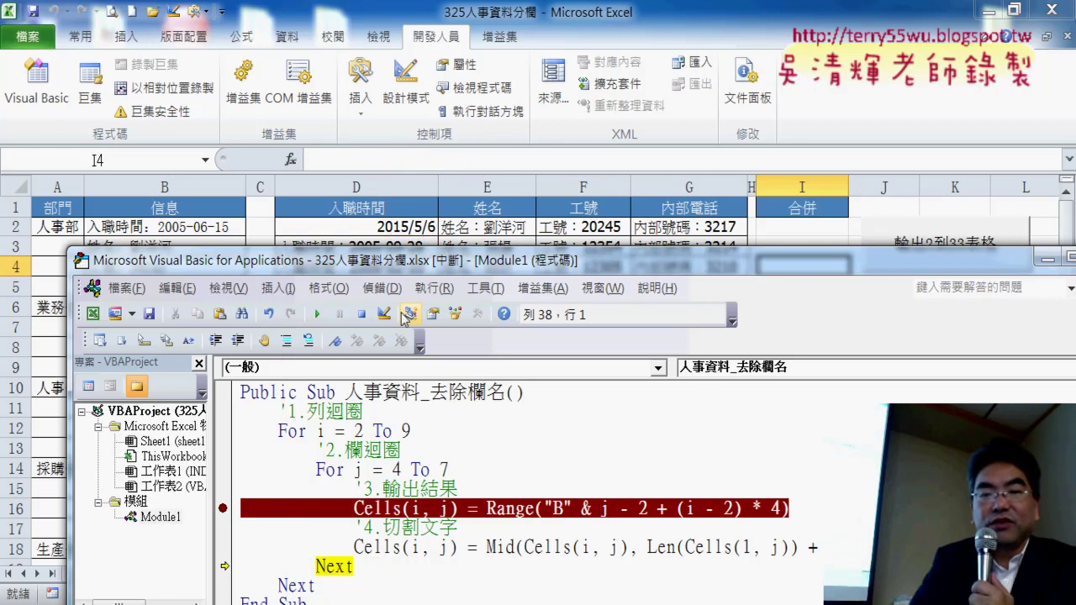
left_click(319, 317)
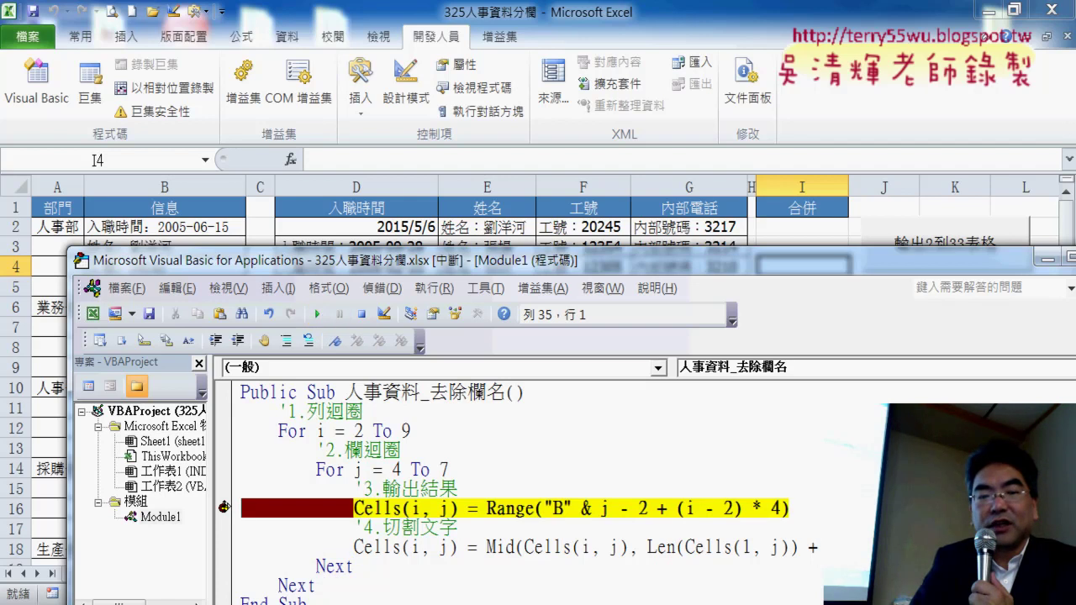
key("F9")
left_click(320, 318)
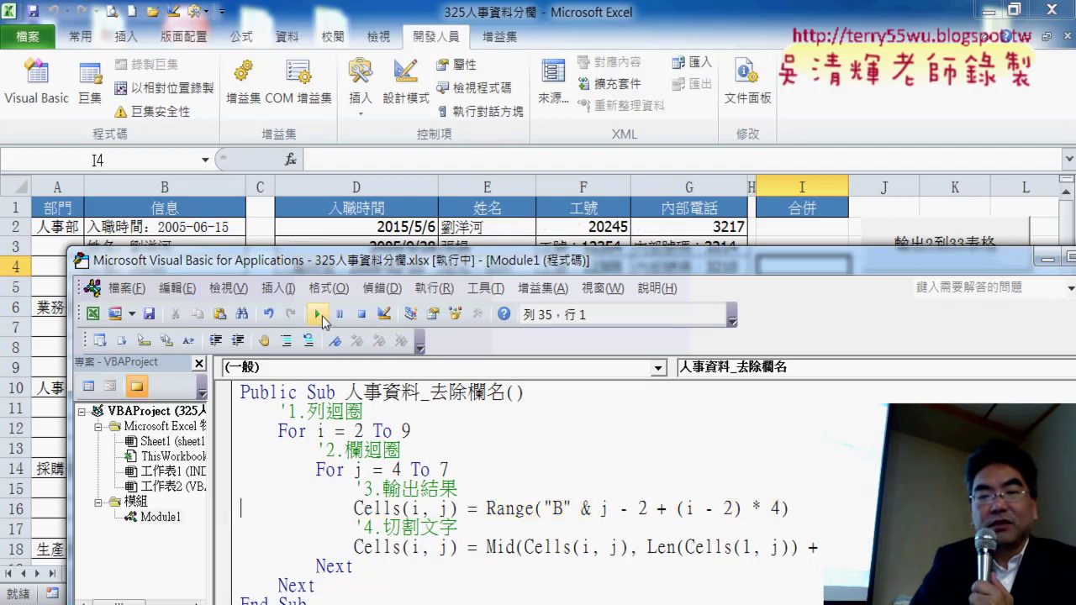
left_click_drag(459, 269, 471, 390)
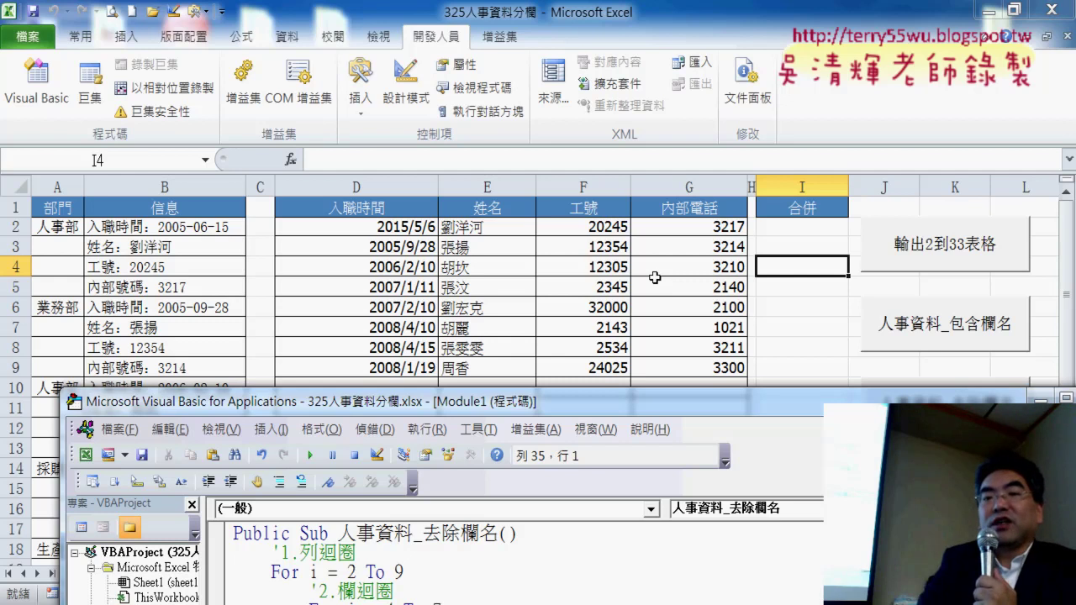
Check which macro the button runs and open the 清除 macro's code.
left_click(653, 284)
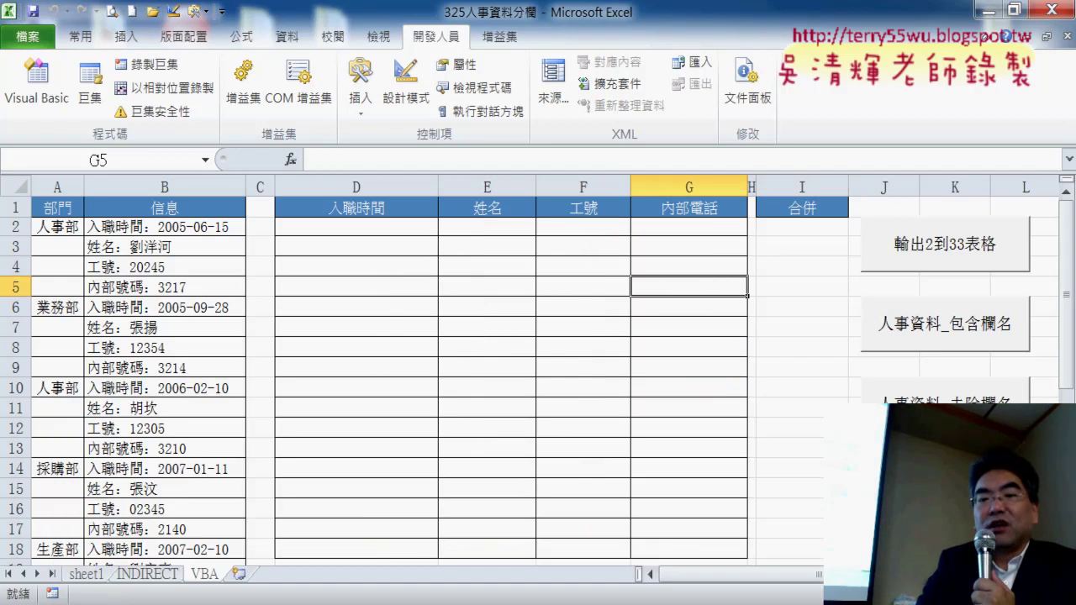
right_click(925, 324)
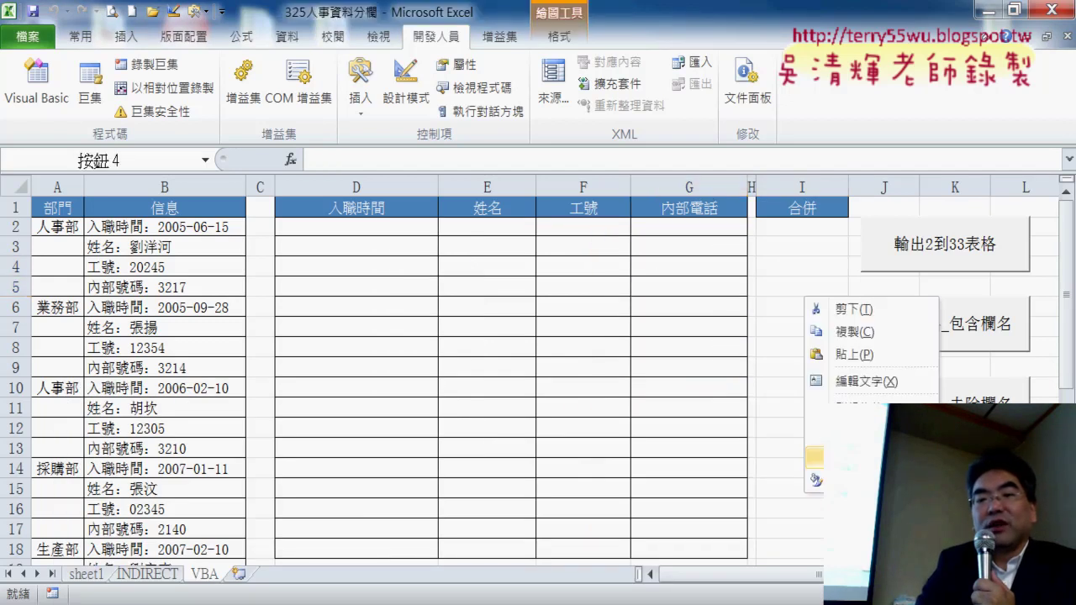
left_click(841, 450)
left_click(1019, 320)
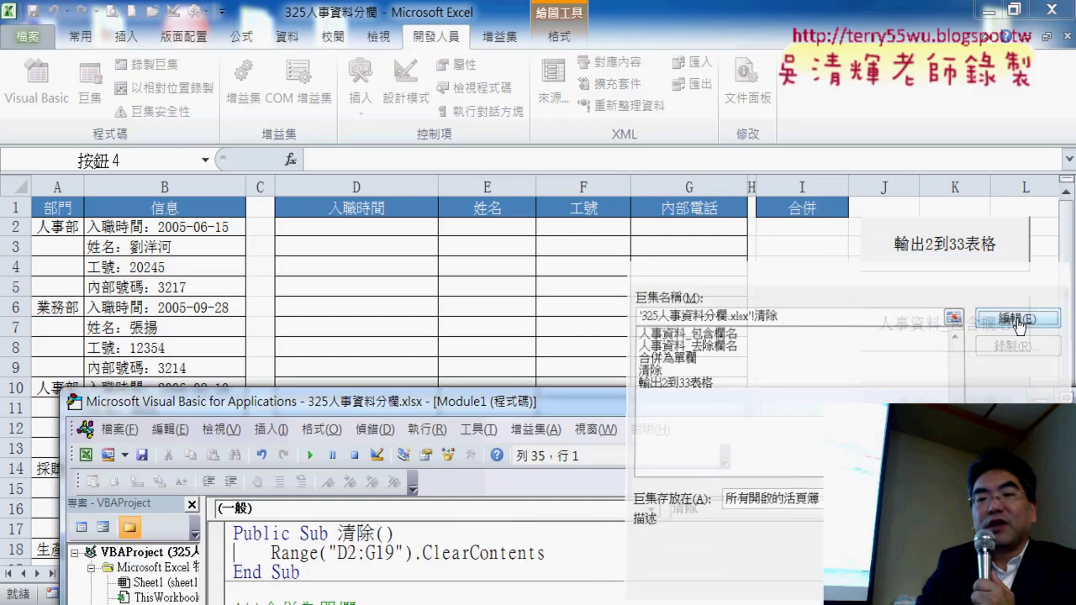
left_click_drag(725, 408, 731, 39)
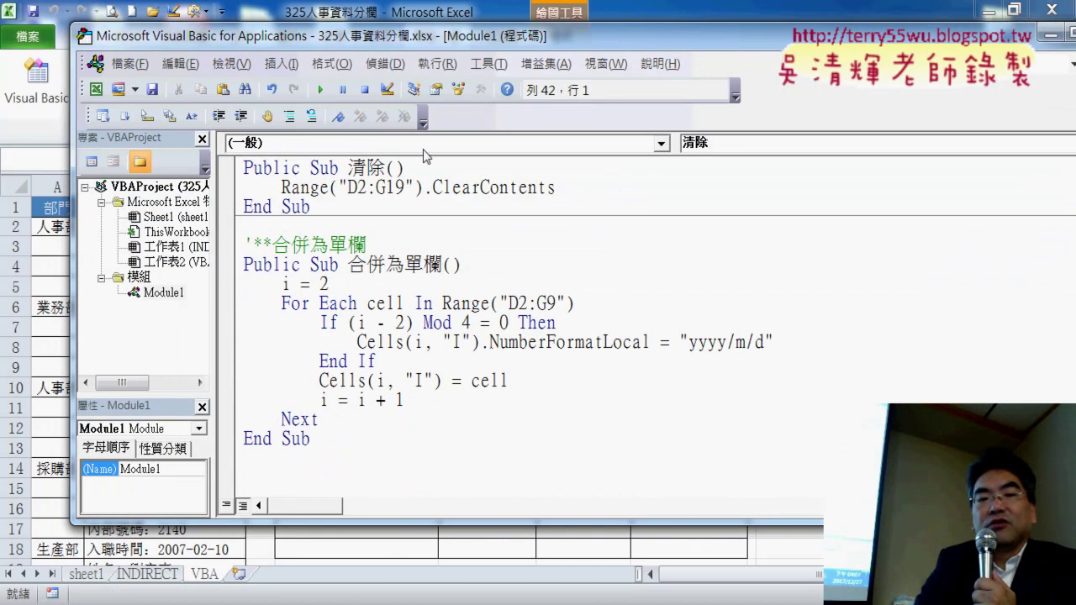
Retype .ClearContents on the Range("D2:G19") line and return to the worksheet.
mouse_move(462, 44)
left_mouse_down()
mouse_move(555, 456)
mouse_move(494, 72)
left_mouse_up()
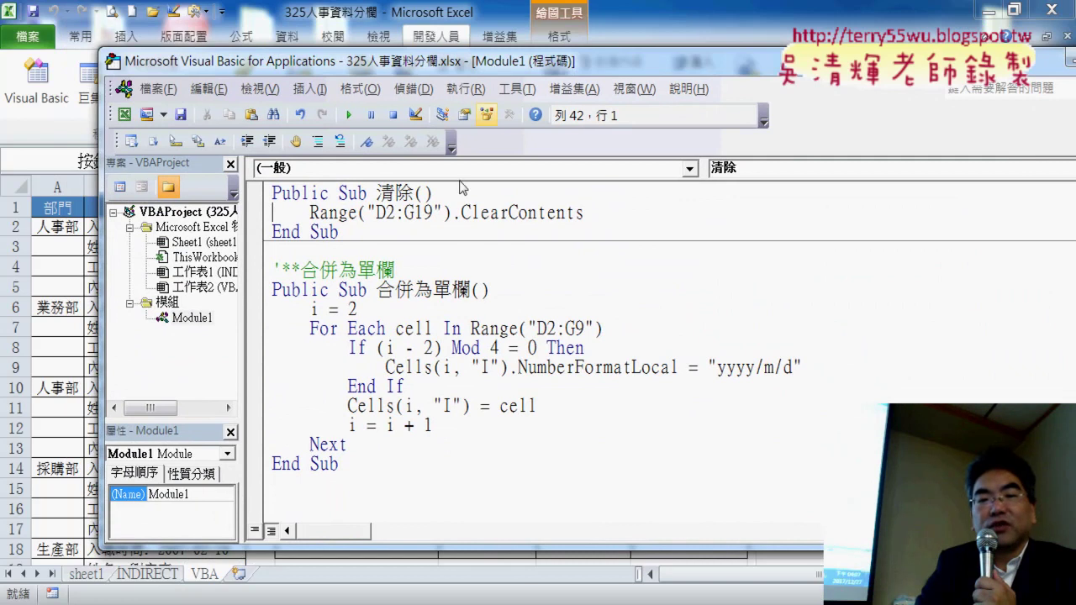
left_click_drag(435, 213, 413, 213)
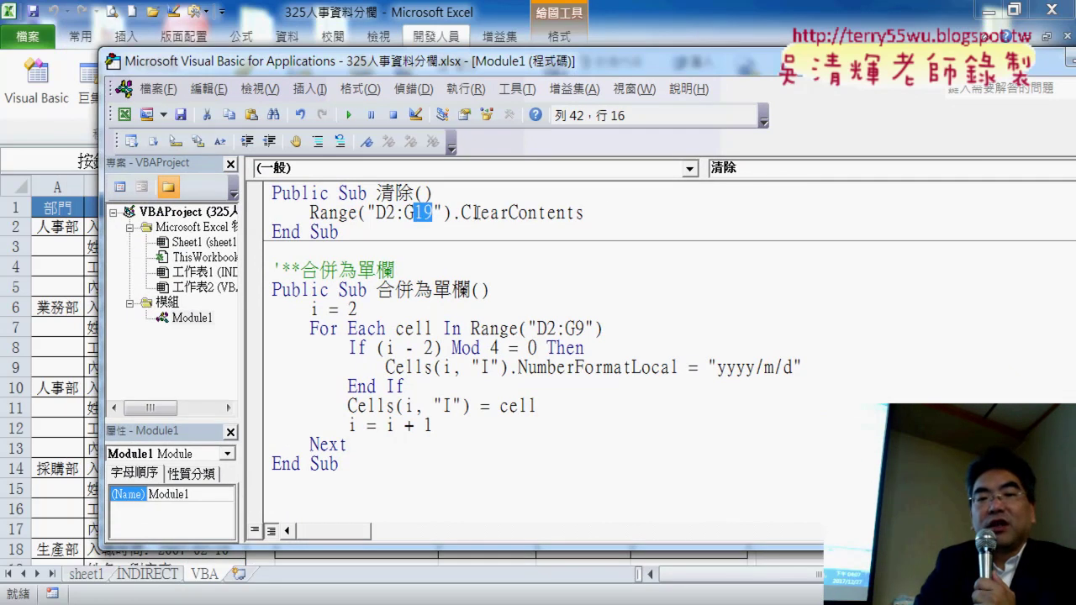
left_click_drag(605, 213, 461, 215)
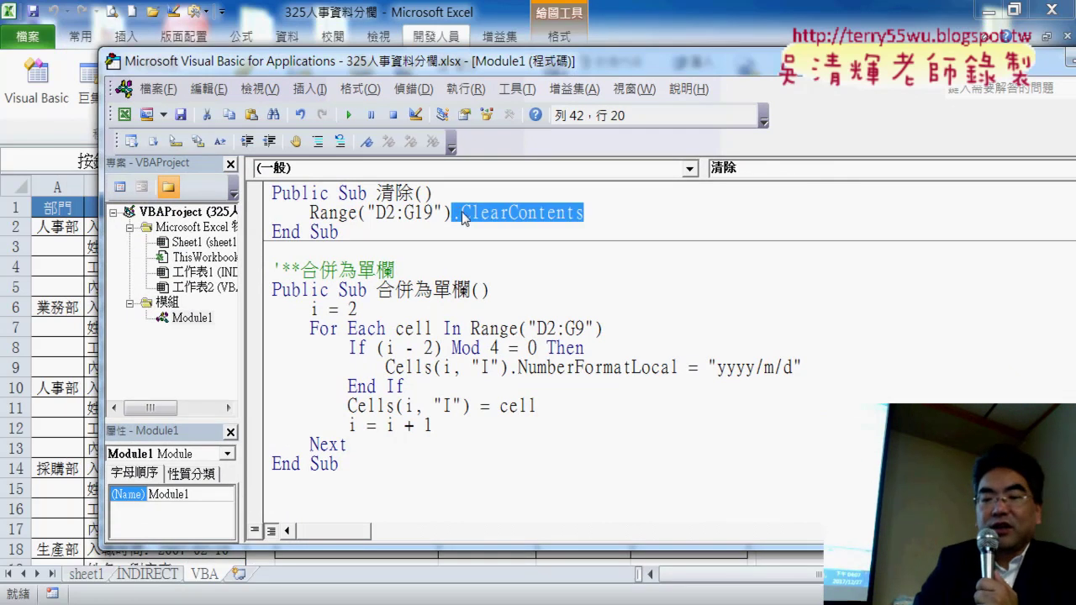
type(".")
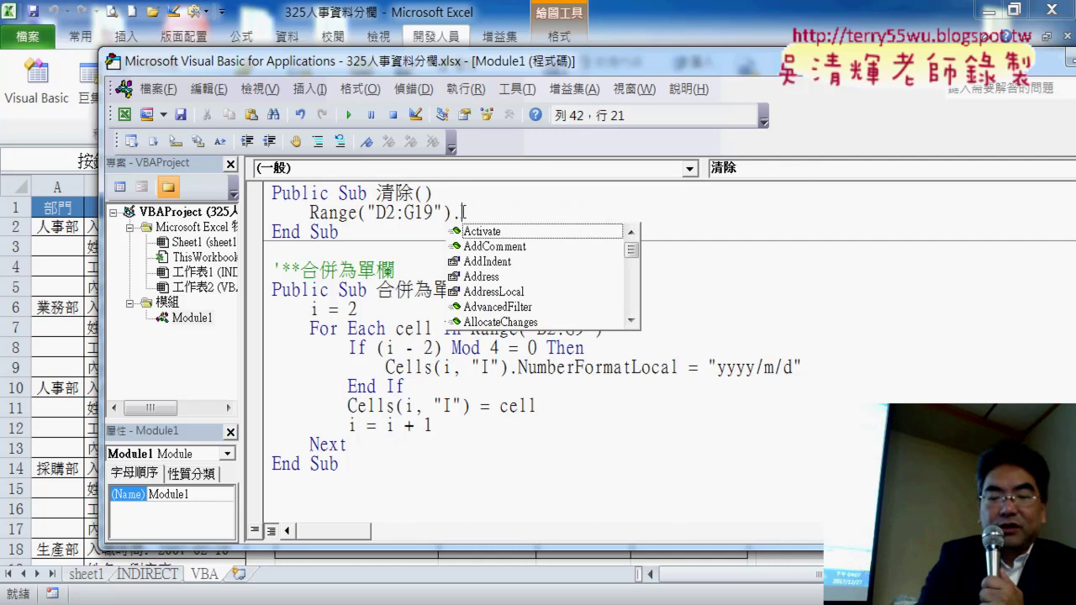
type("cl")
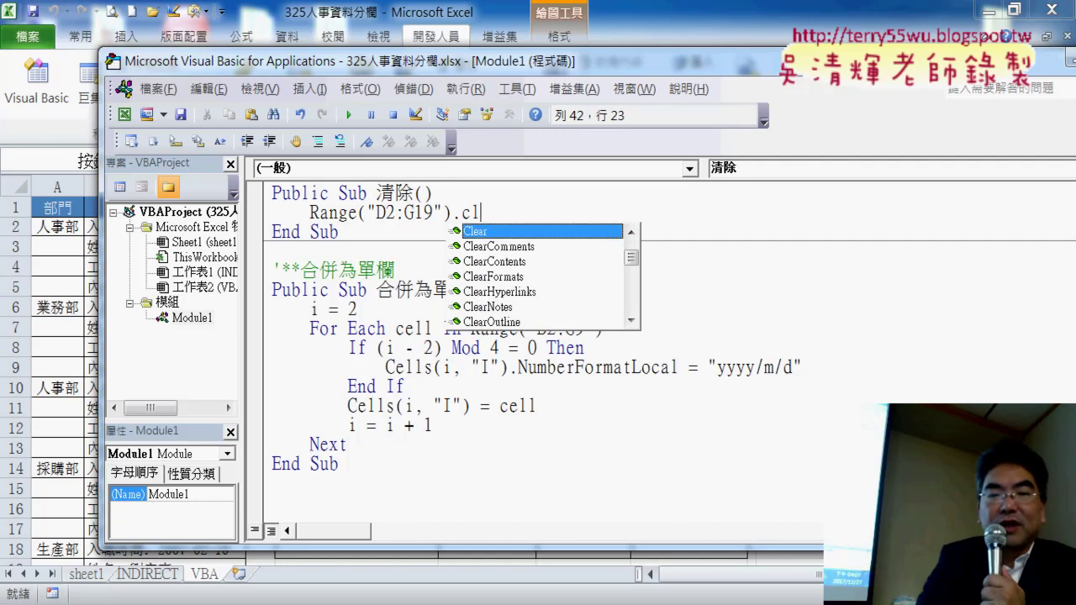
key("Down")
key("Down")
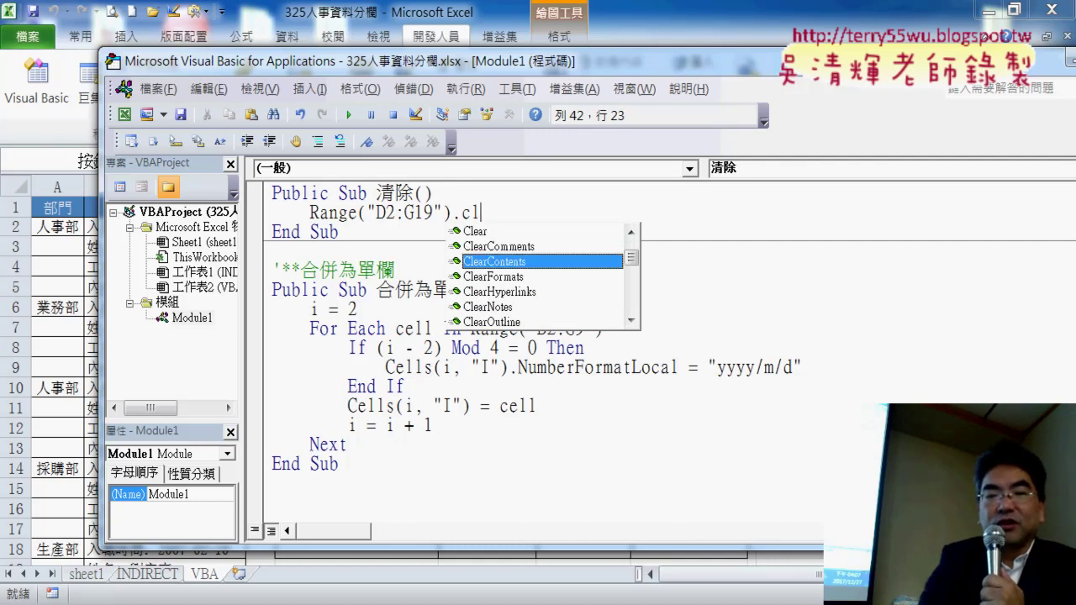
key("Tab")
left_click(626, 303)
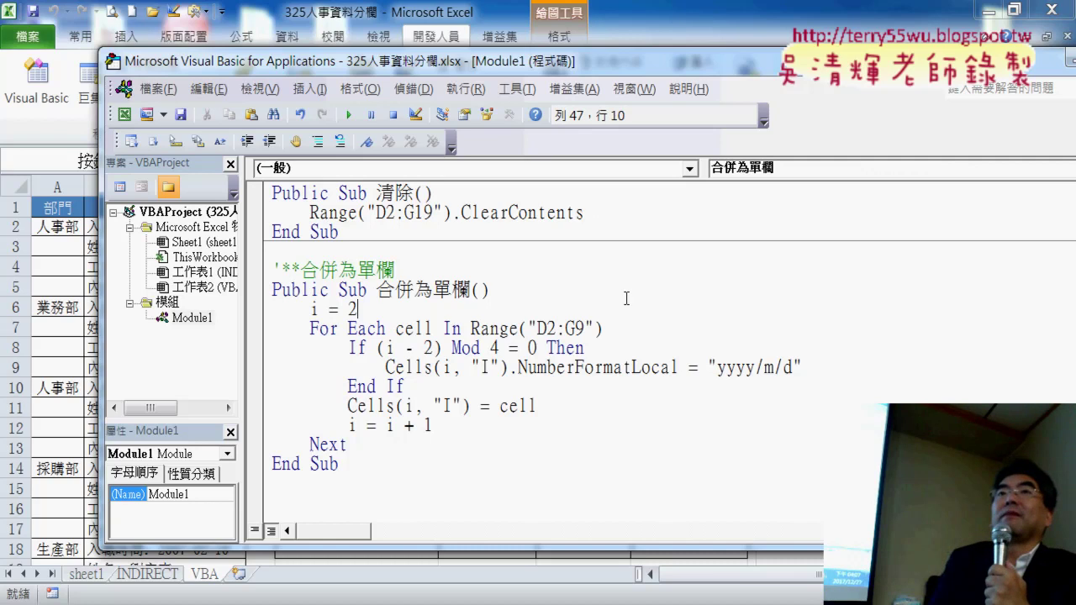
left_click(712, 20)
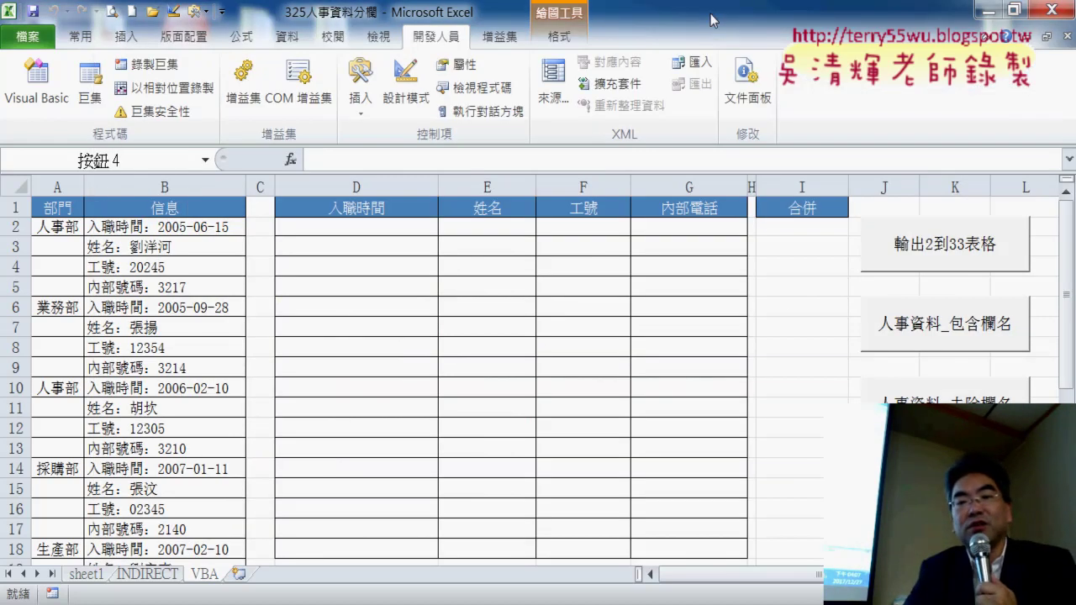
Format cells D2:D11 with the General number format.
left_click(790, 314)
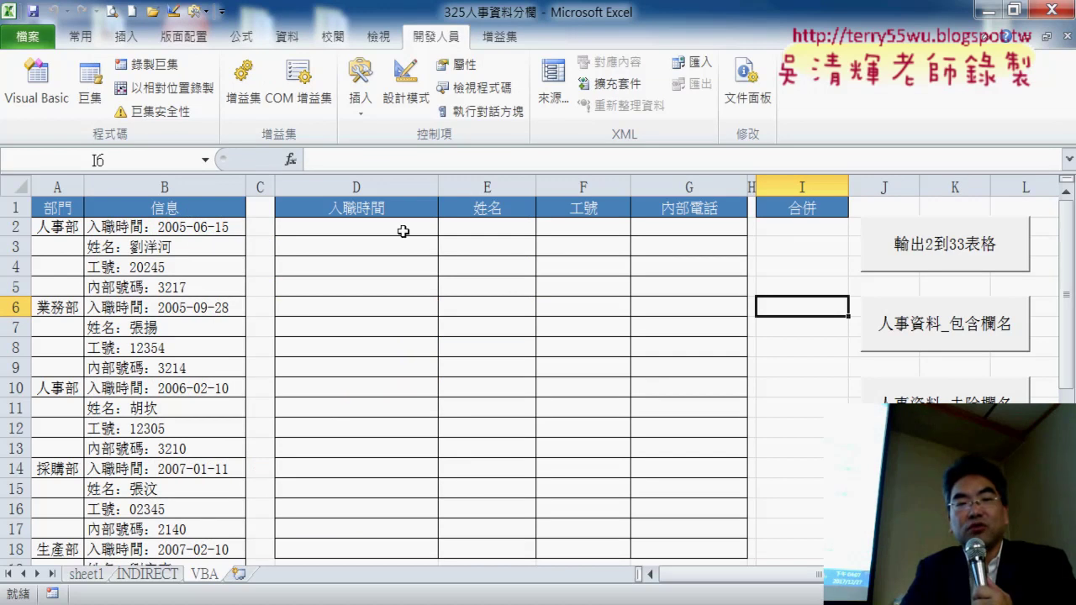
left_click_drag(404, 231, 413, 401)
right_click(412, 320)
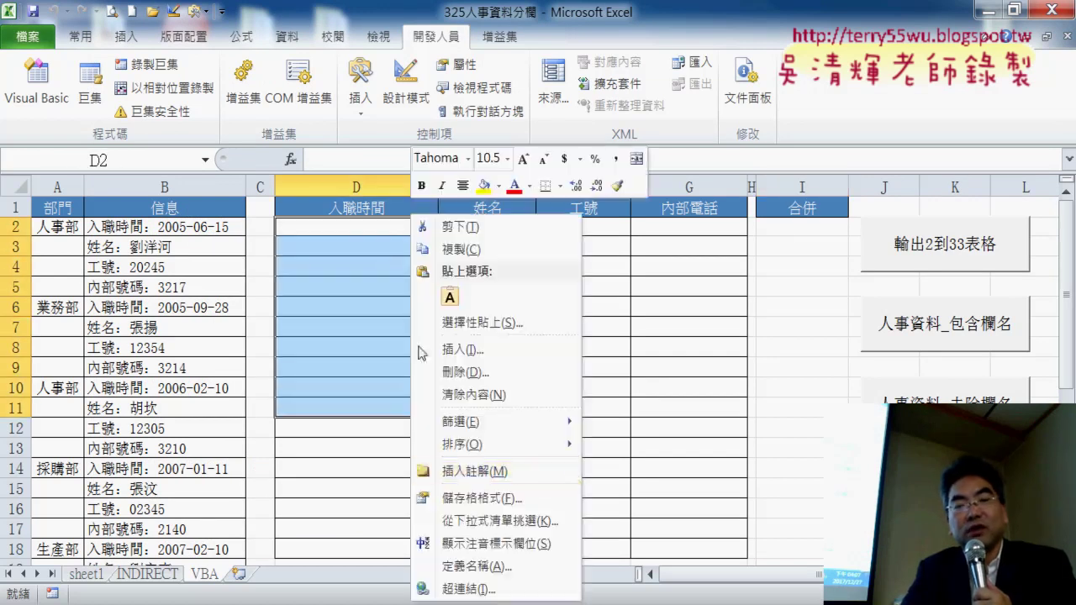
left_click(484, 498)
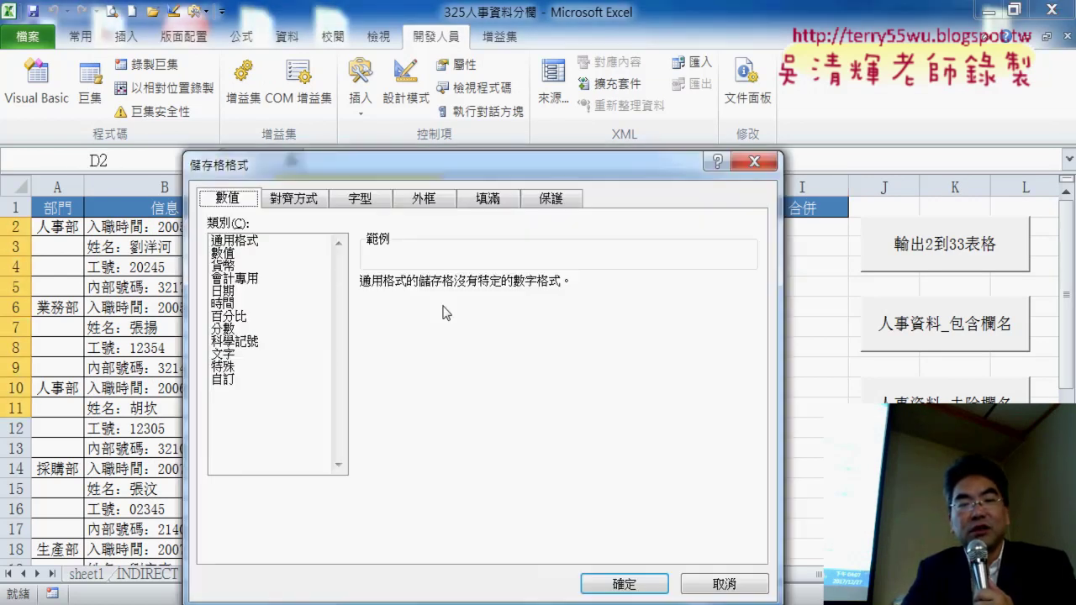
left_click(261, 244)
left_click(622, 582)
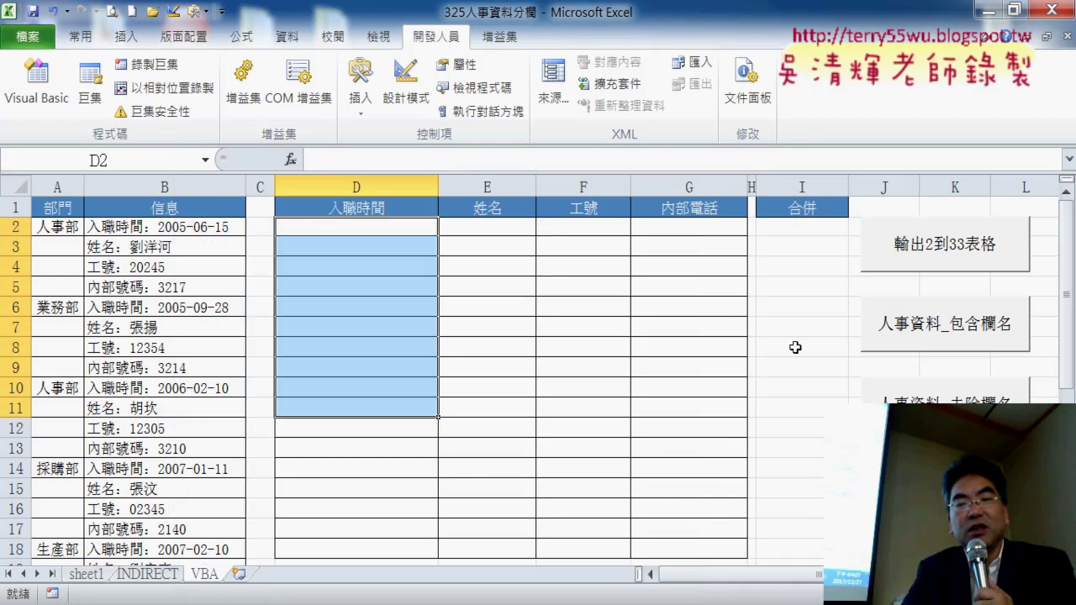
left_click(798, 346)
Test the macro buttons: fill D2:G9 with numbers, then labelled data, then label-free data.
left_click(915, 249)
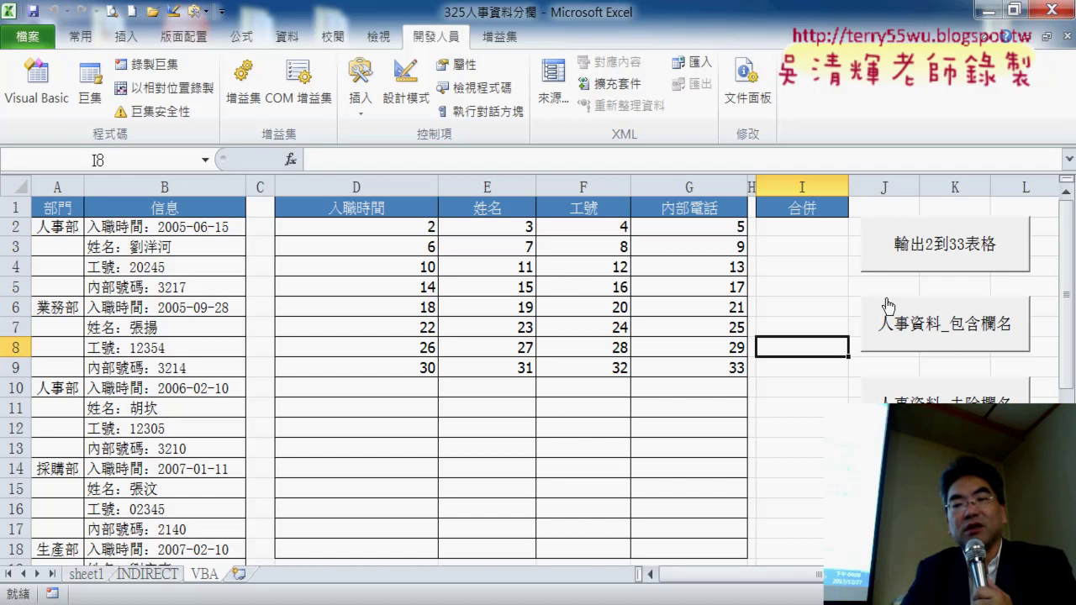
left_click(947, 340)
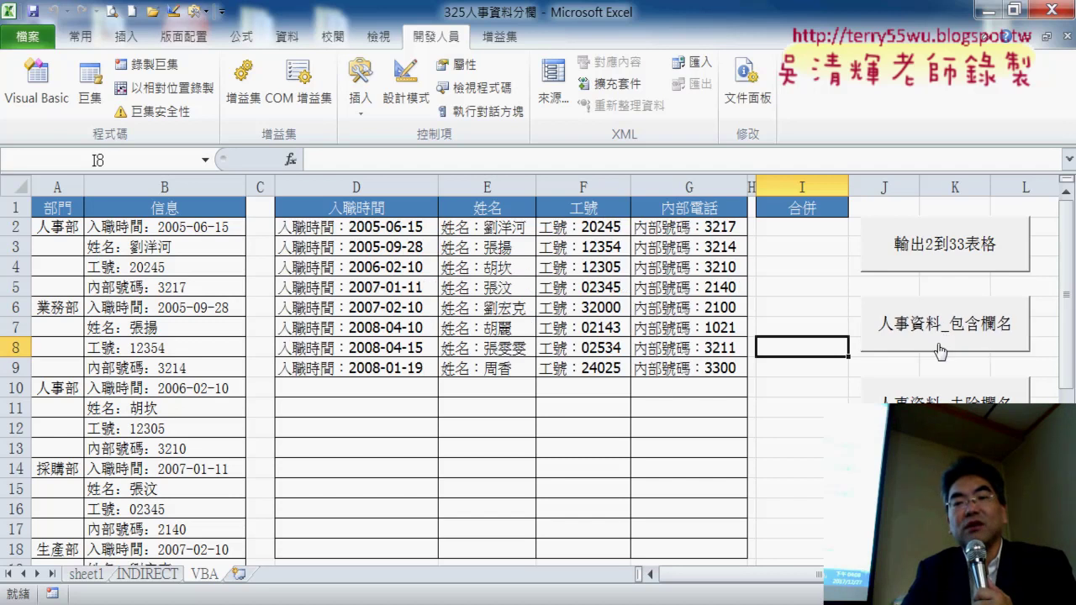
left_click(945, 392)
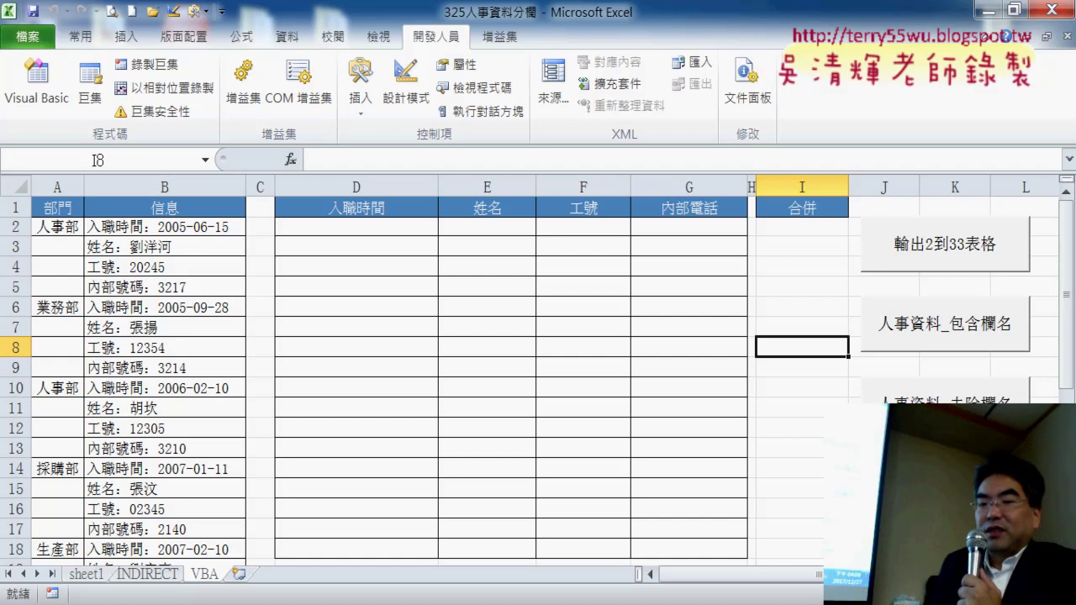
Run the 人事資料_去除欄名 macro to refill D:G with unlabeled personnel data.
left_click_drag(1064, 346, 1062, 359)
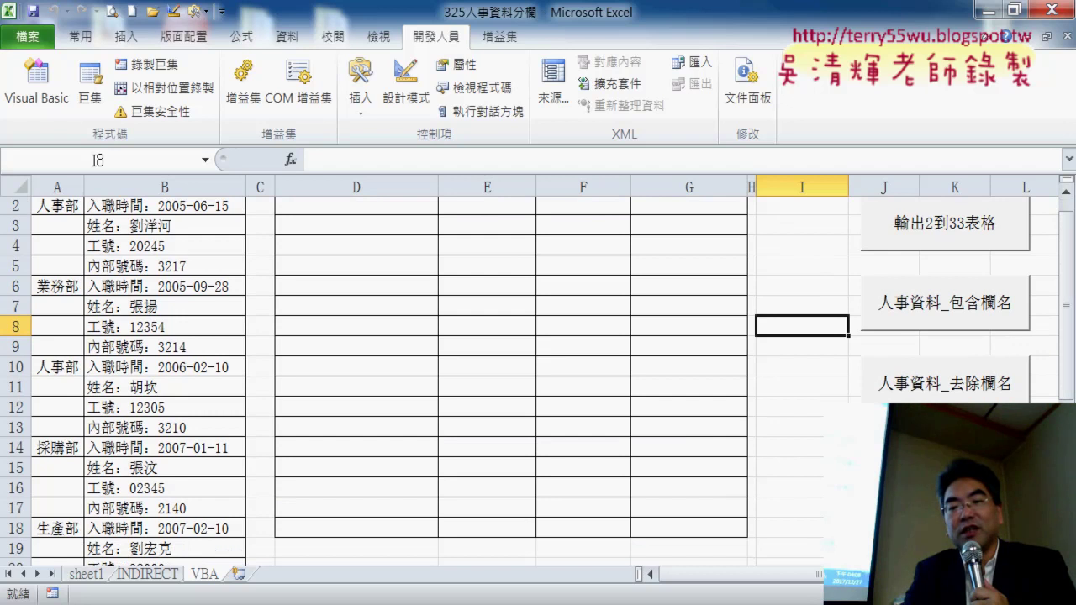
left_click(990, 389)
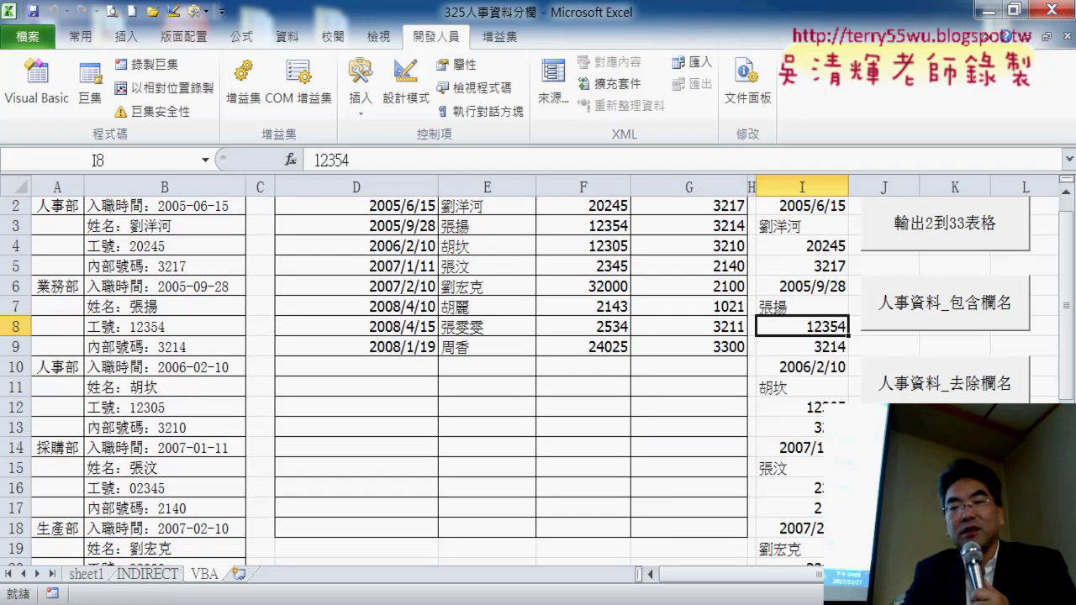
left_click(1066, 191)
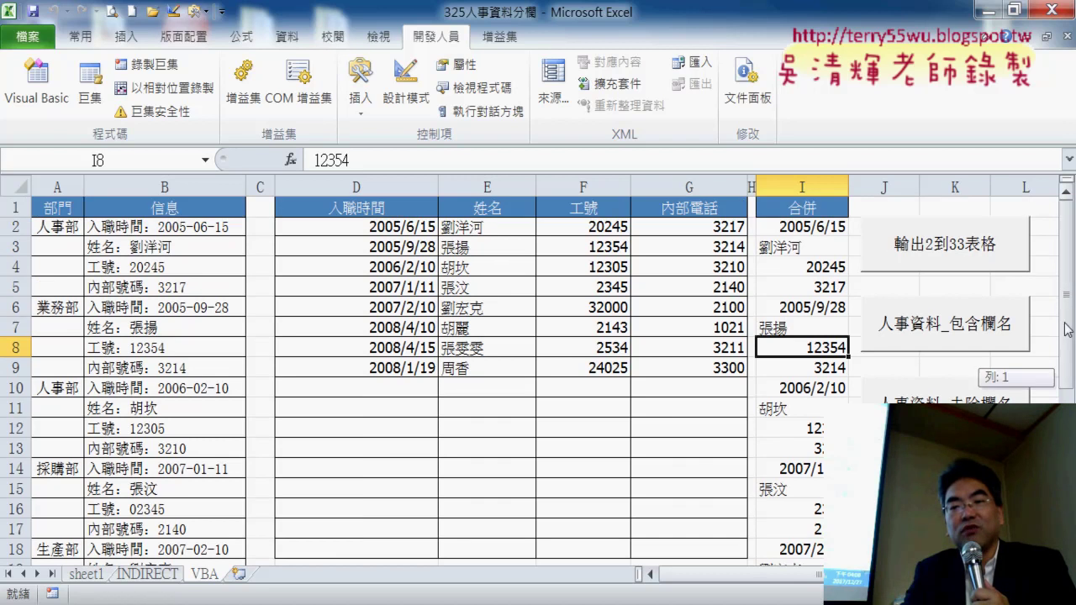
Center all of column I, holding the merged values.
left_click_drag(808, 220, 811, 267)
left_click(805, 187)
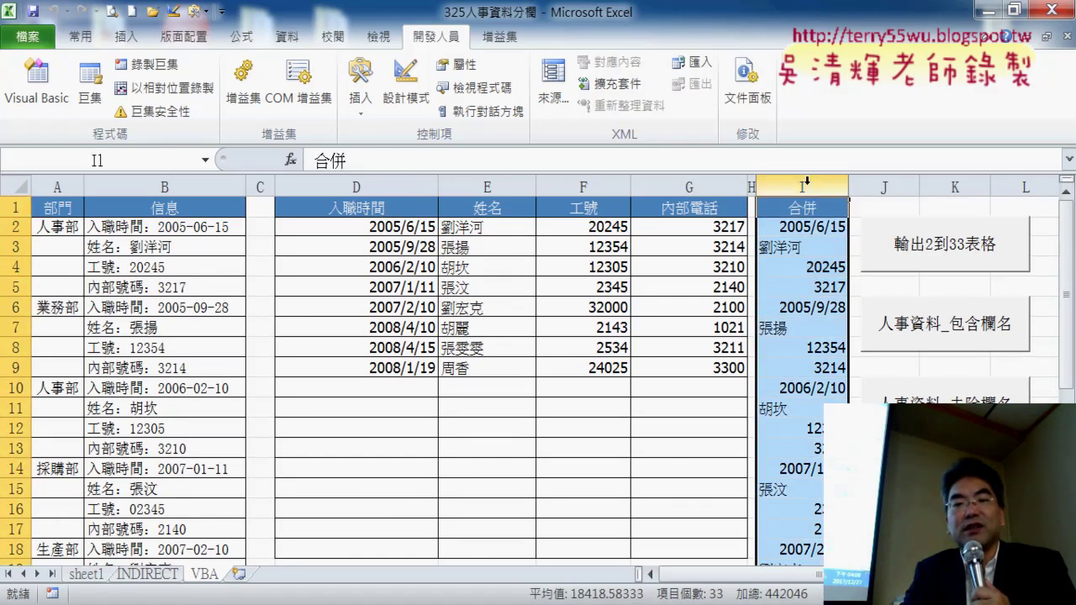
left_click(81, 37)
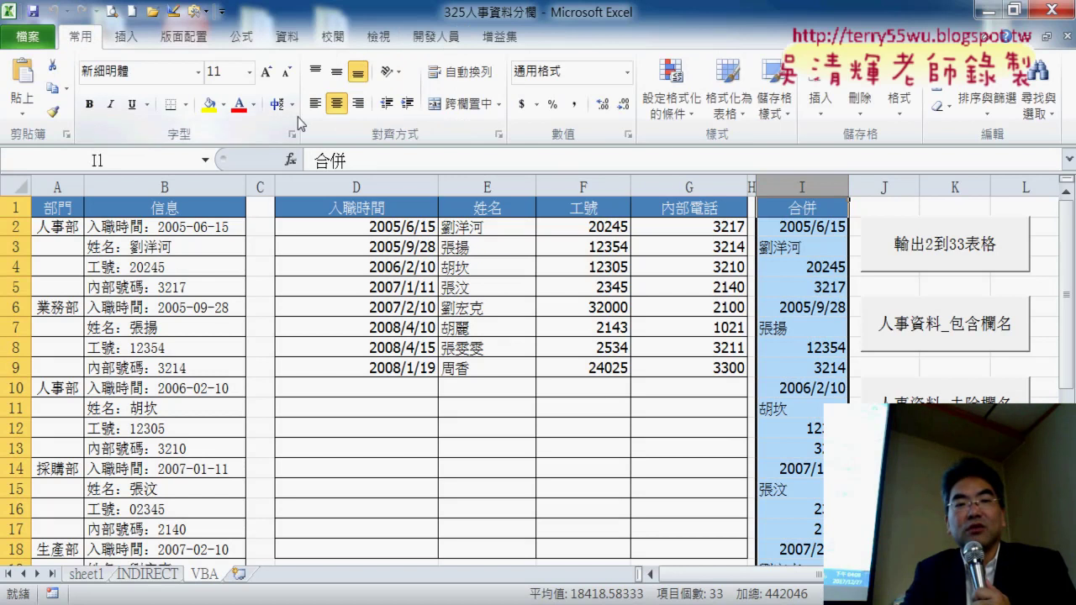
left_click(336, 103)
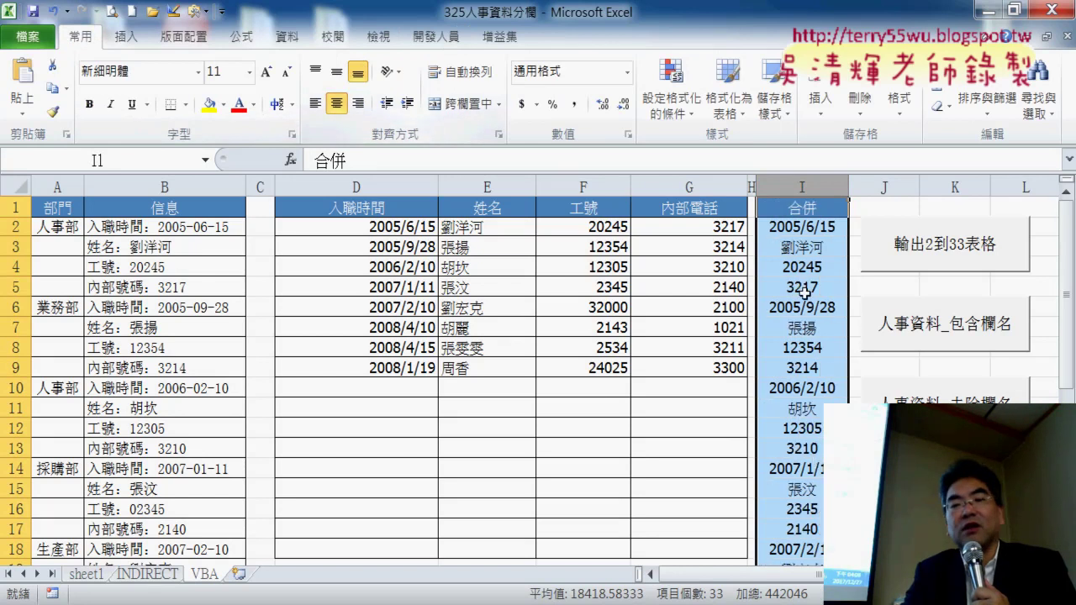
left_click_drag(1068, 384, 1067, 420)
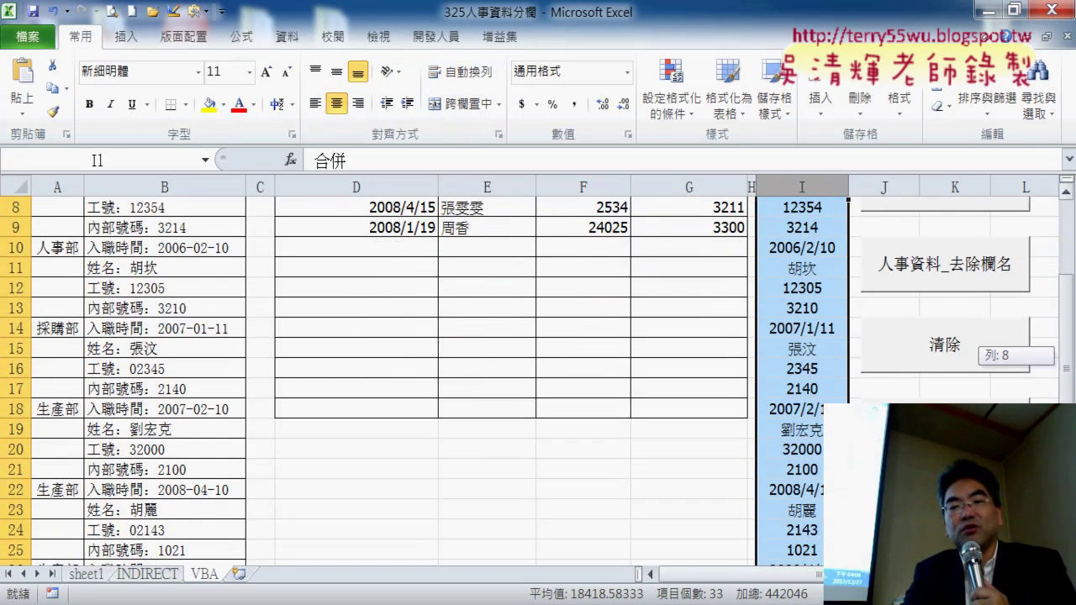
left_click_drag(1066, 378, 1057, 290)
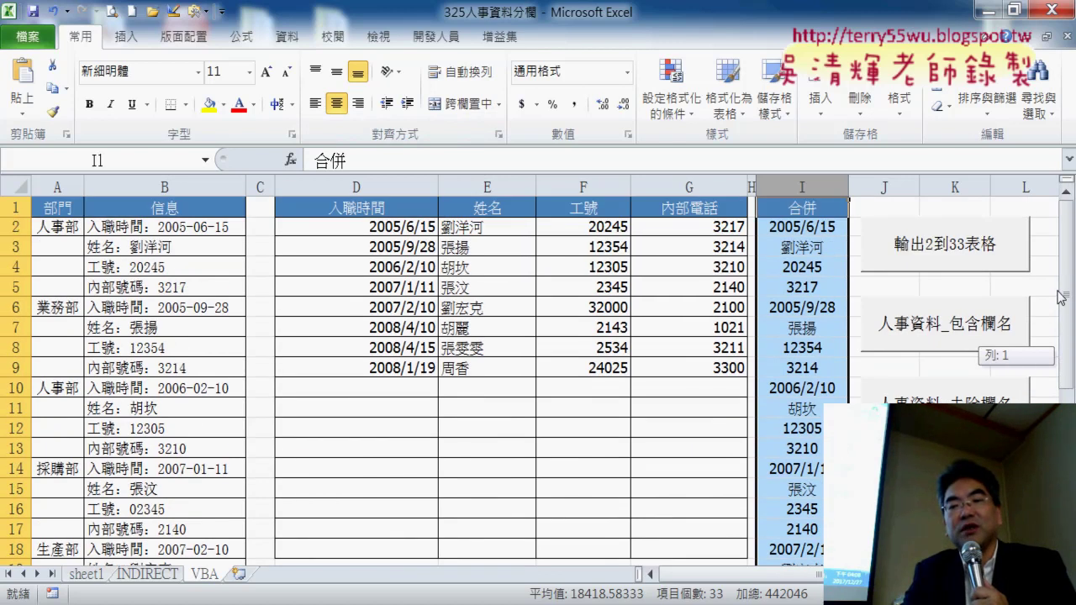